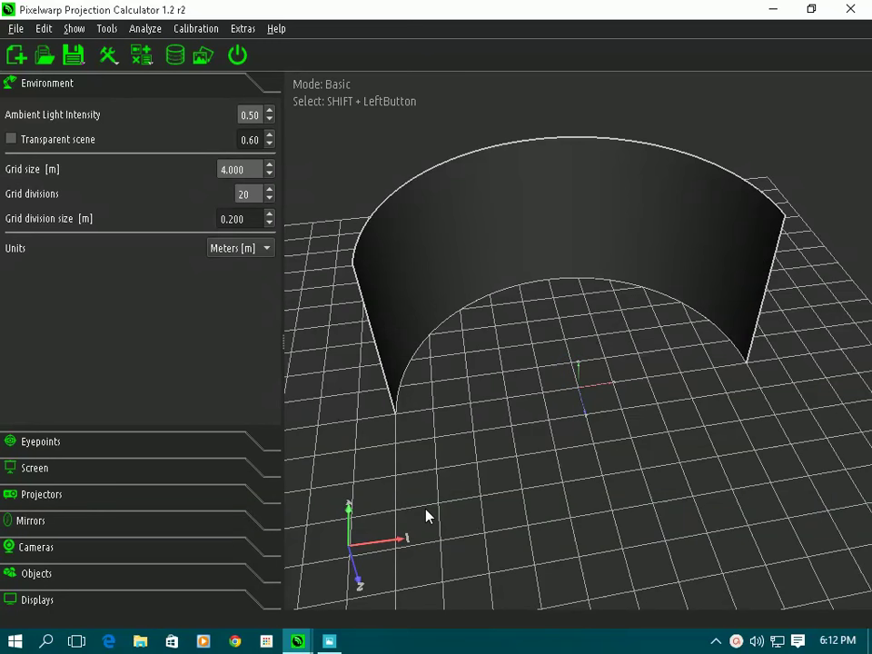
Step: Switch the environment units to feet
left_click(229, 248)
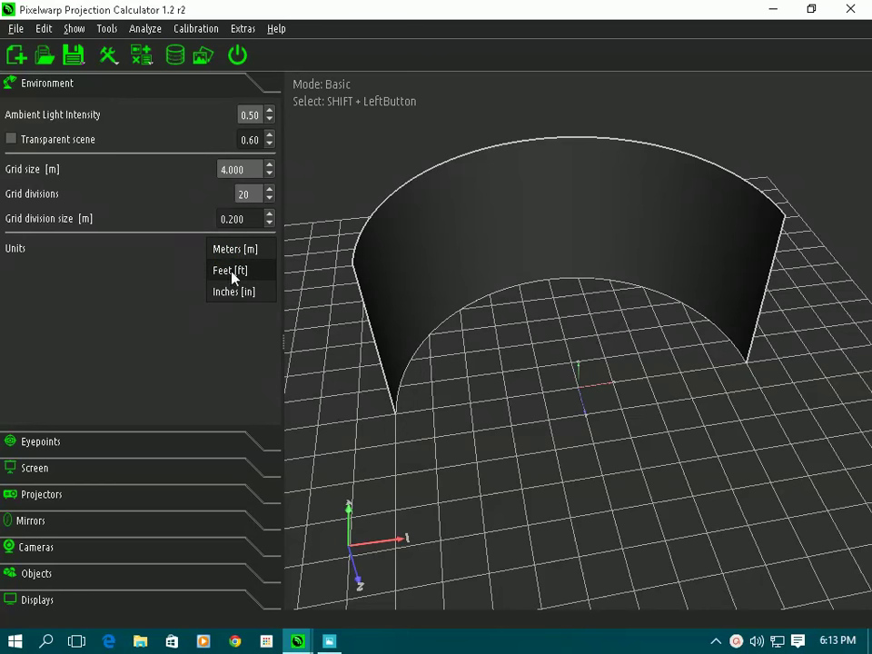
left_click(232, 271)
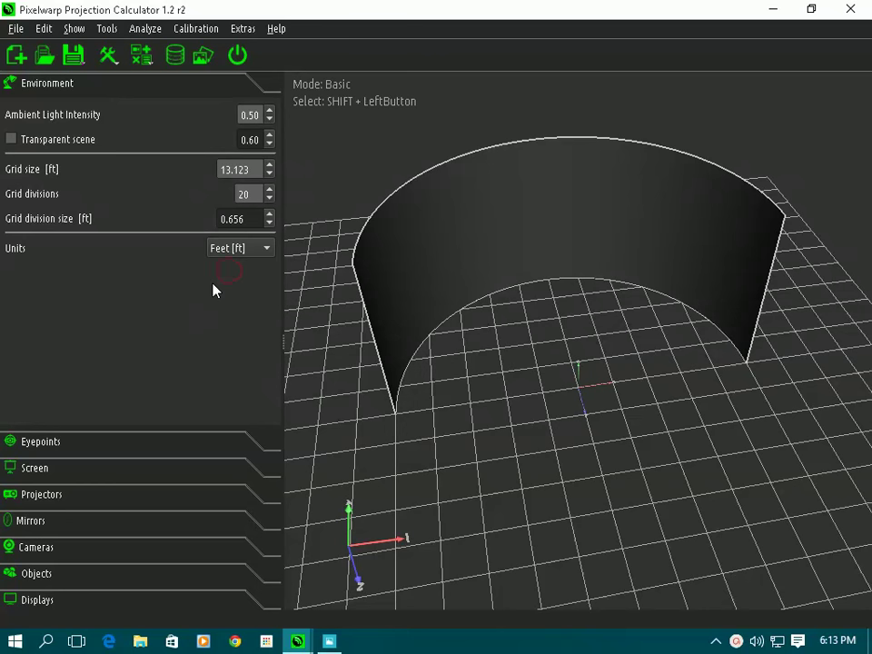
Step: Increase the cylinder screen's radius to 4.281 ft
left_click(63, 471)
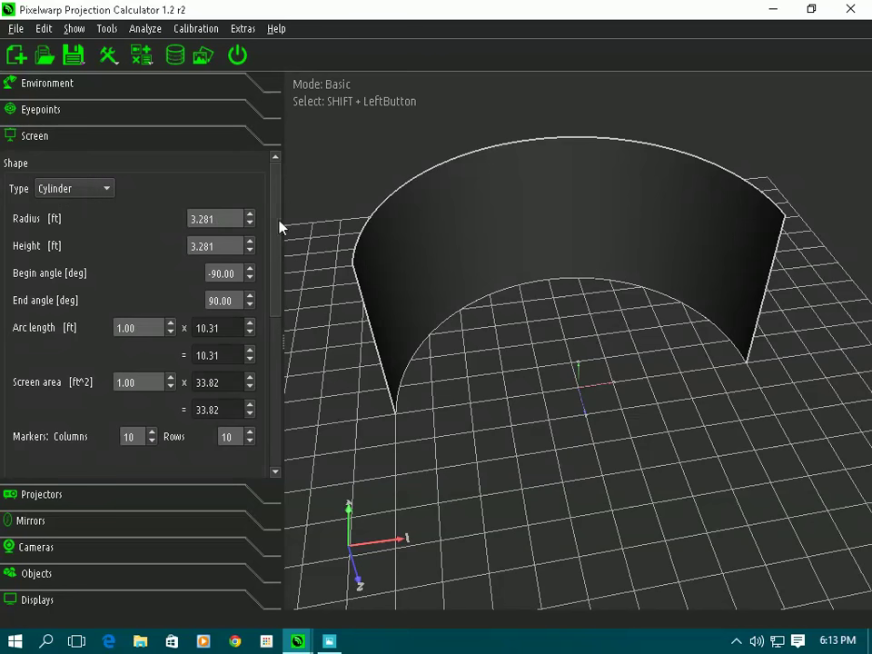
left_click(250, 215)
left_click(249, 216)
left_click(250, 215)
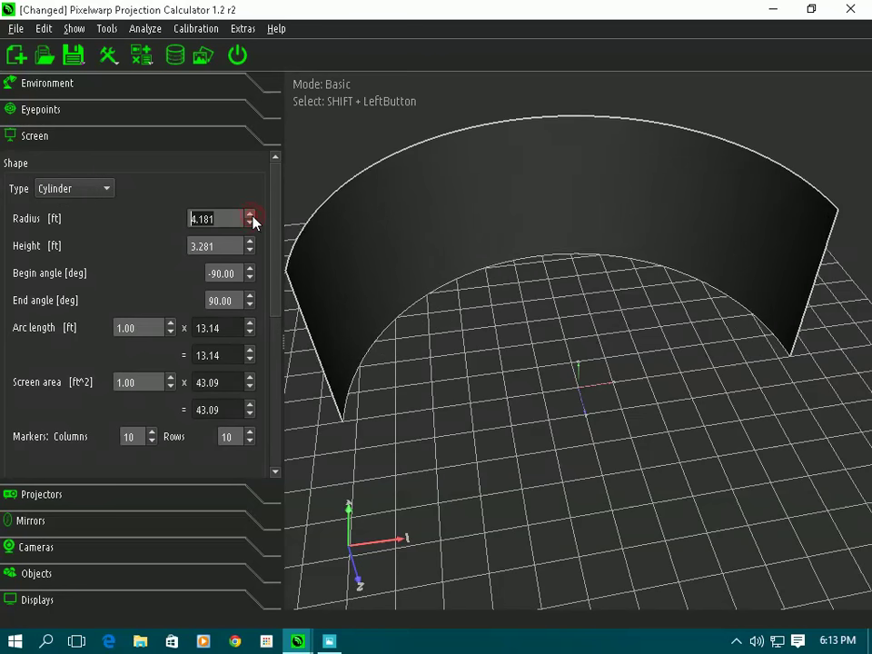
left_click(250, 216)
mouse_move(479, 359)
left_mouse_down()
mouse_move(477, 306)
mouse_move(605, 356)
mouse_move(536, 341)
mouse_move(467, 373)
left_mouse_up()
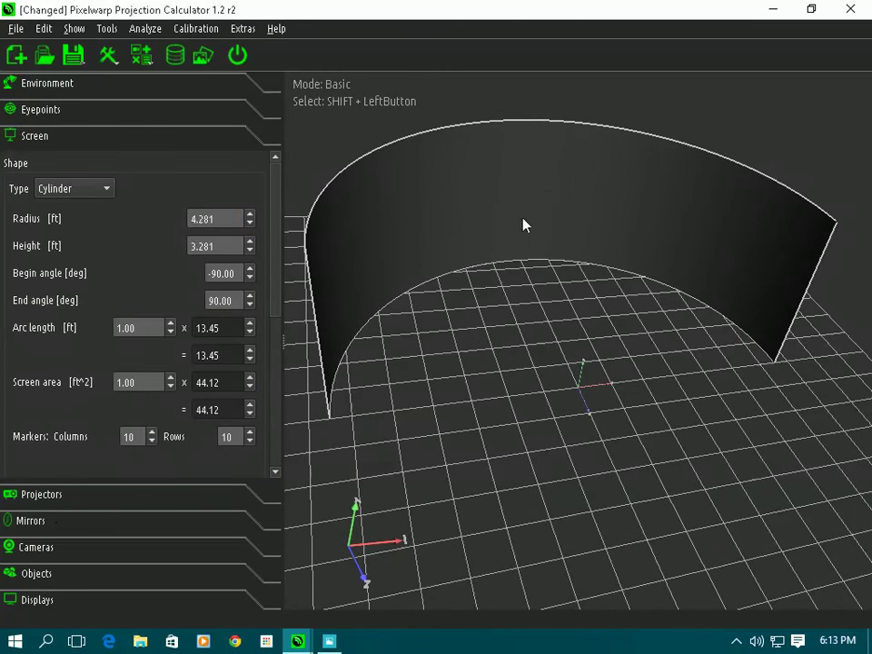
Step: Add a projector to the scene and search the projector model database for "optoma"
left_click(64, 500)
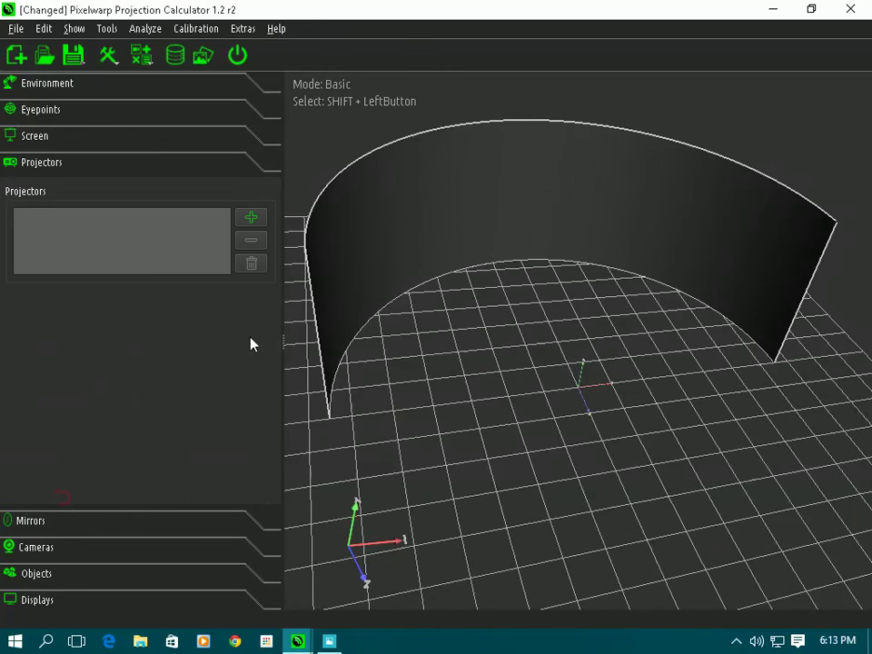
left_click(249, 221)
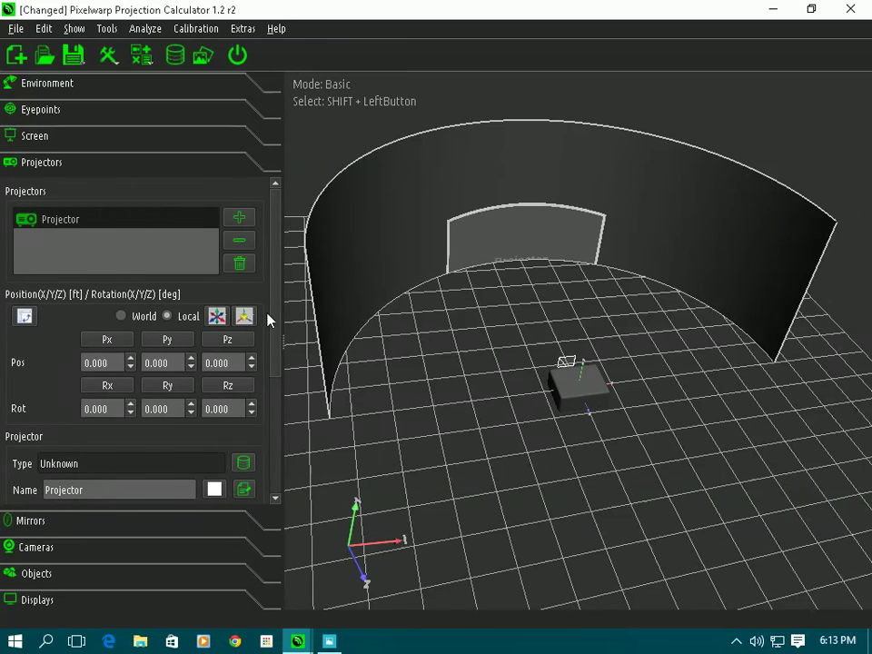
scroll(268, 316, "down", 5)
left_click(244, 293)
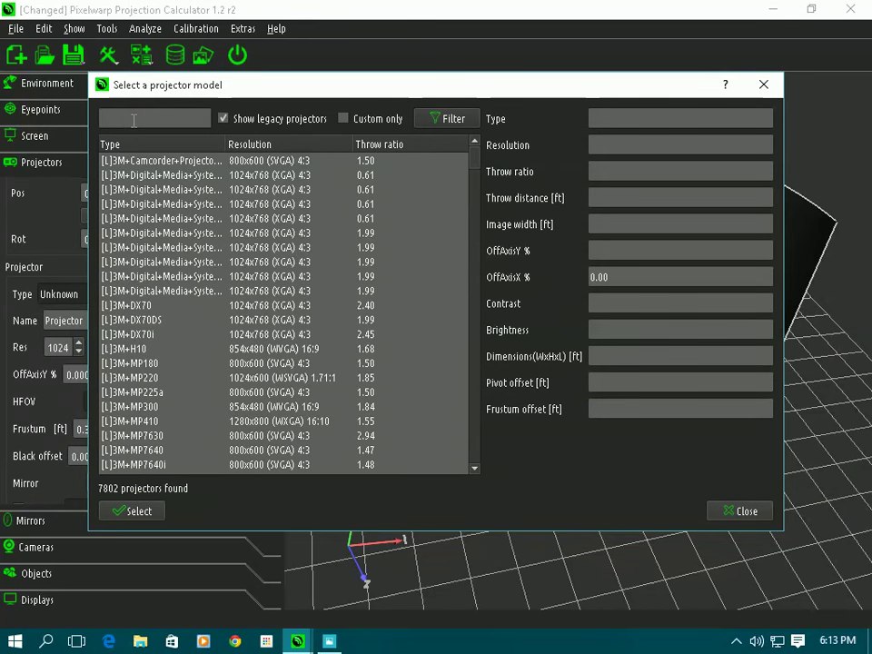
type("ma")
key("Return")
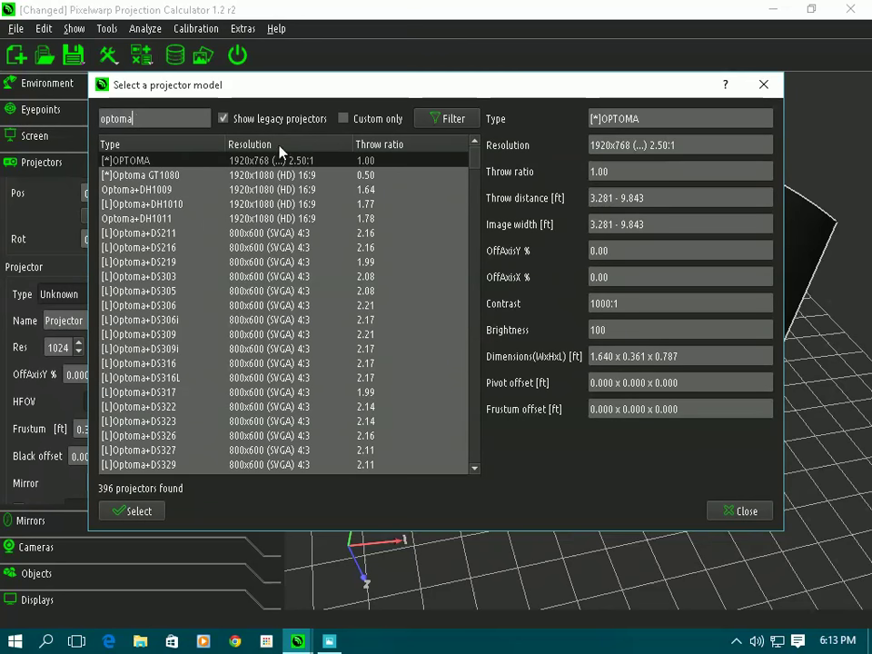
Step: Exclude legacy projectors from the model list and assign the Optoma GT1080 to the projector
left_click(223, 119)
left_click(440, 124)
left_click(179, 176)
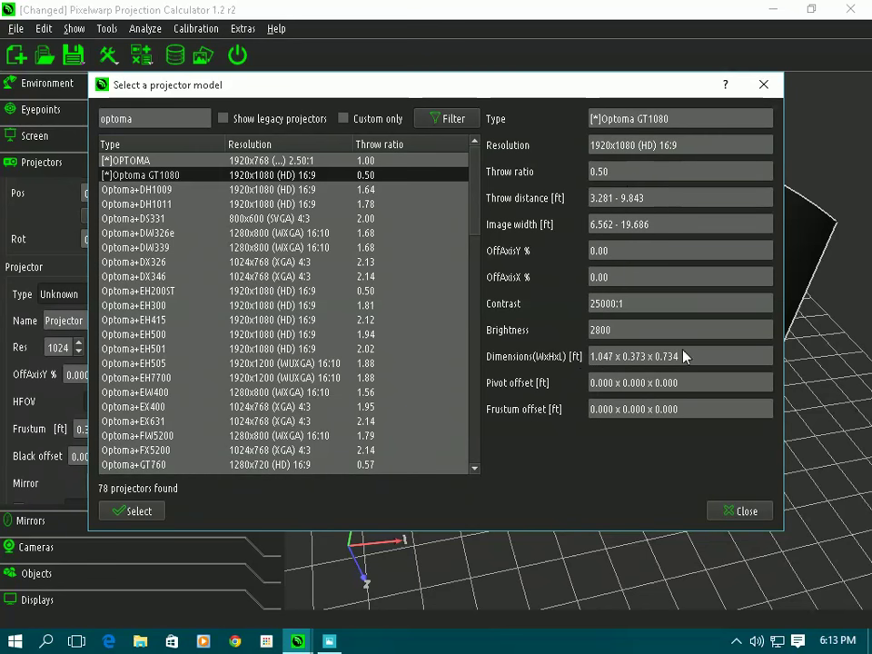
left_click(157, 514)
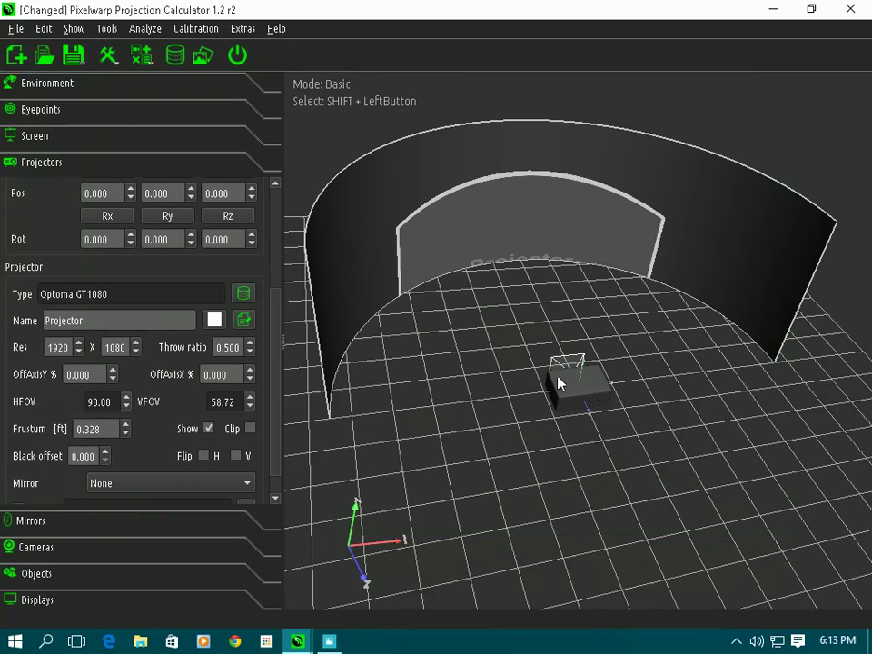
Step: Set the projector's vertical off-axis shift to -100%
scroll(580, 406, "up", 2)
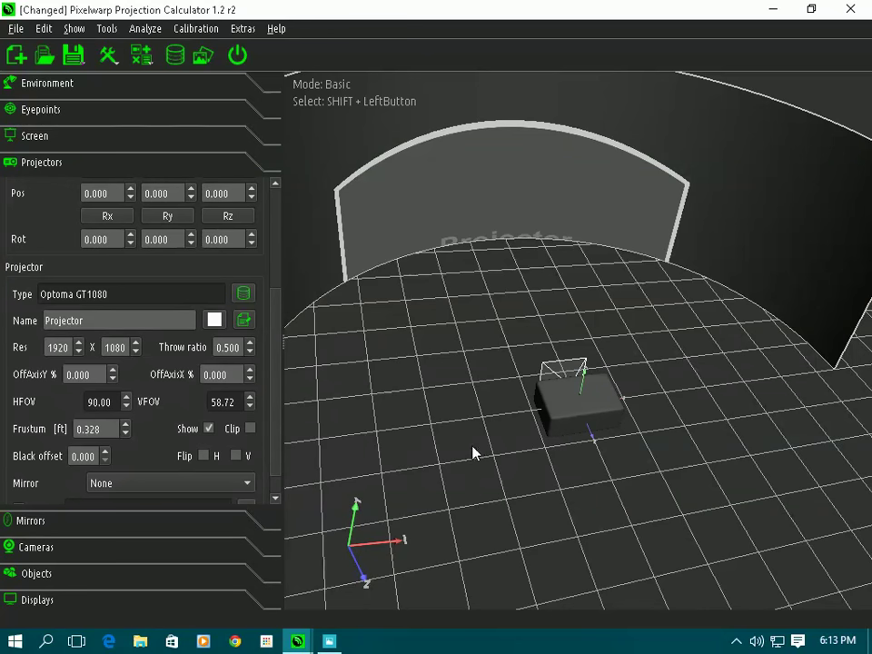
left_click_drag(666, 438, 502, 265)
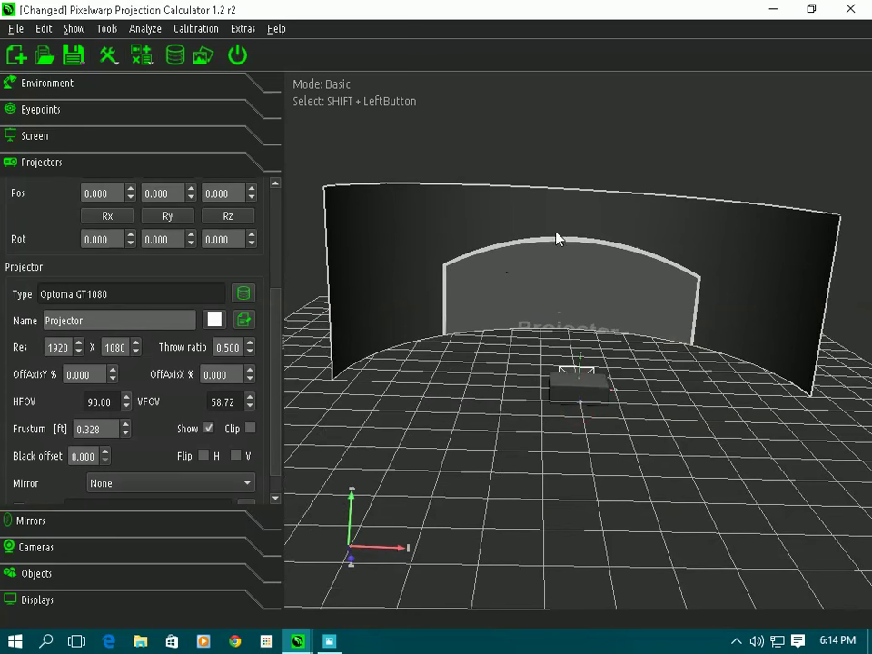
left_click_drag(556, 467, 559, 404)
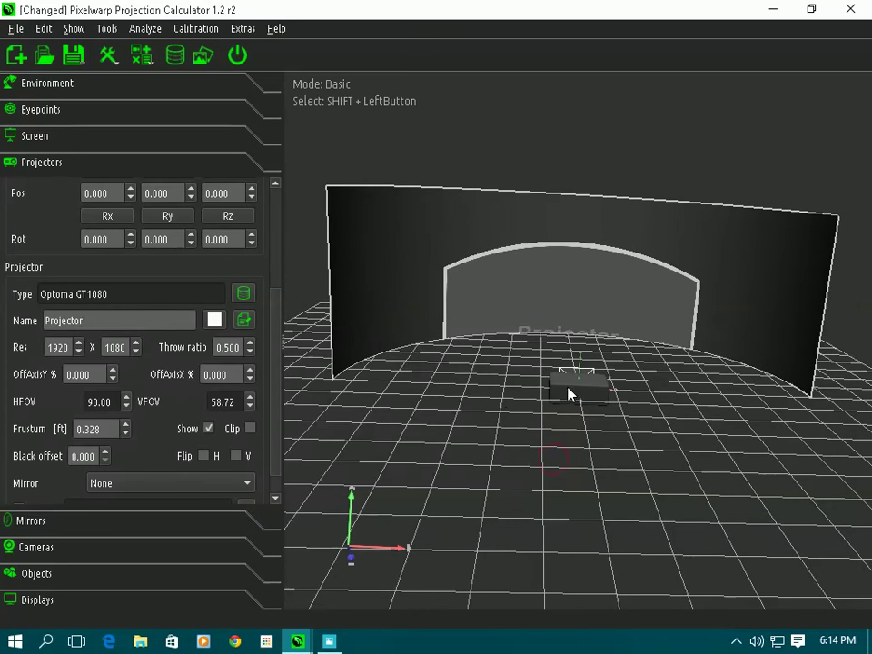
left_click(95, 376)
key("ctrl+a")
type("-100")
key("Return")
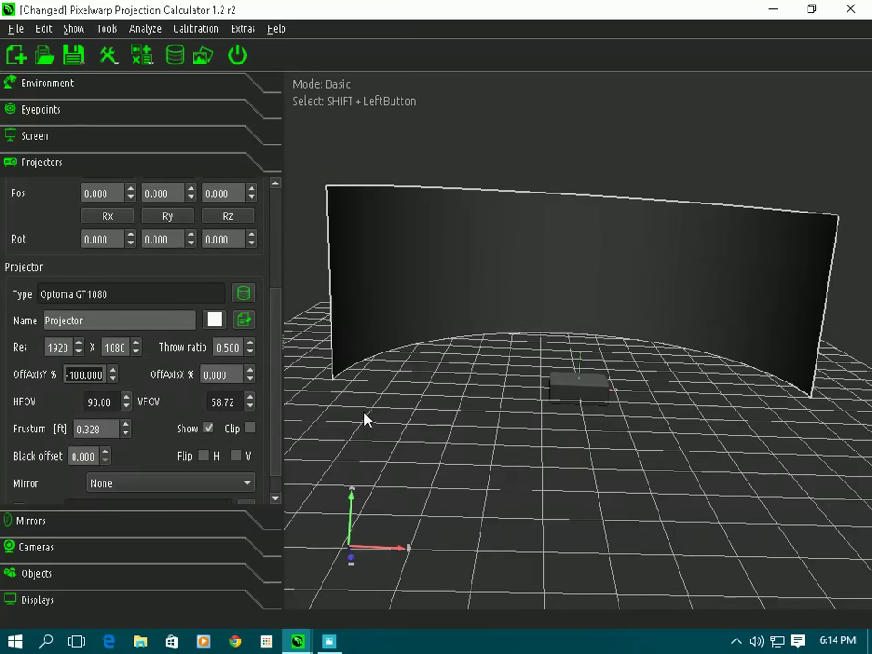
Step: Move the projector to about X 0.034, Y 3.127, Z 0.257 ft and rotate it to about 3.049°, -1.302°, 0.378°
left_click(584, 401, "shift")
right_click_drag(578, 382, 598, 210, "ctrl")
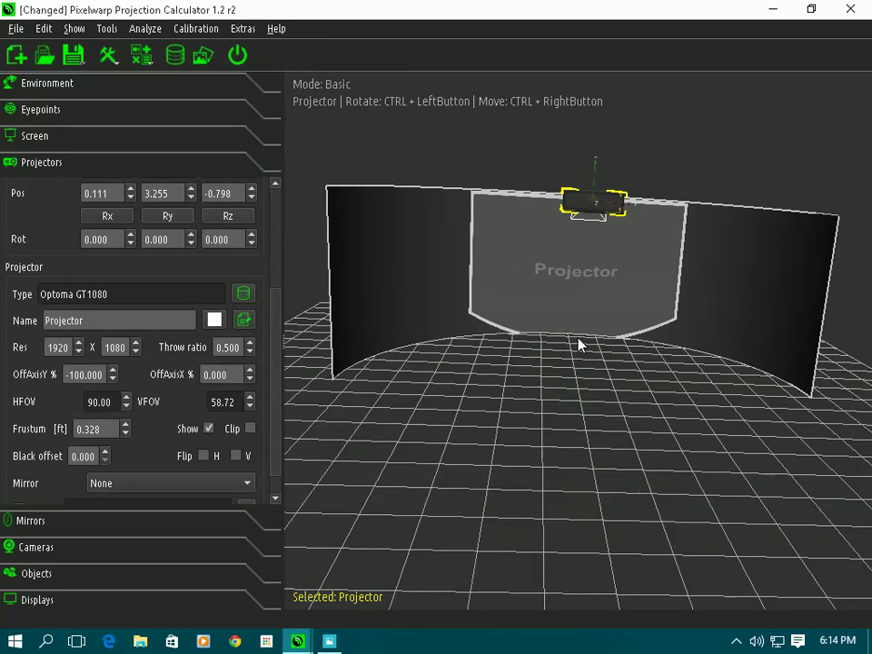
mouse_move(578, 344)
left_mouse_down()
mouse_move(588, 469)
mouse_move(485, 277)
left_mouse_up()
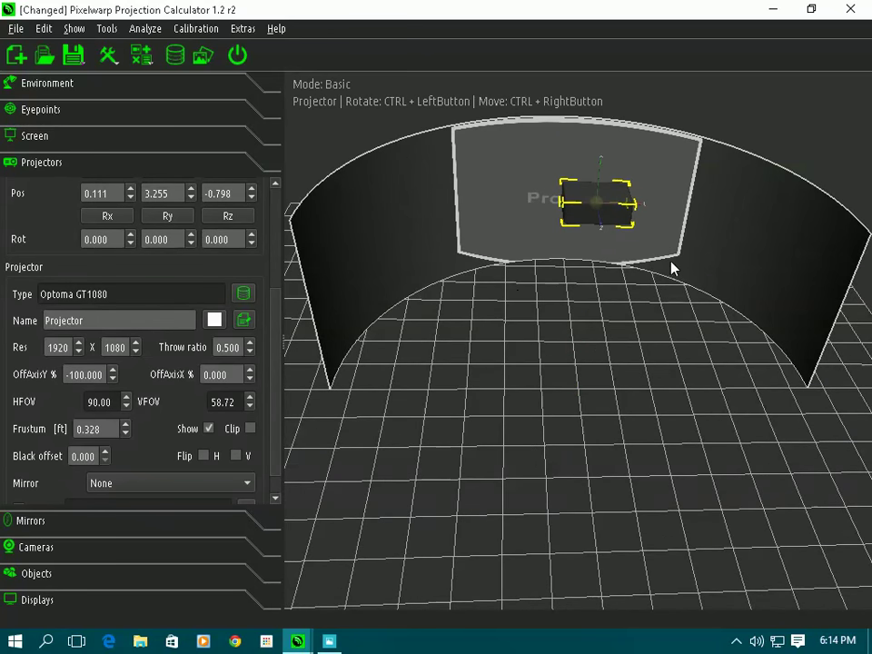
left_click_drag(556, 370, 553, 547)
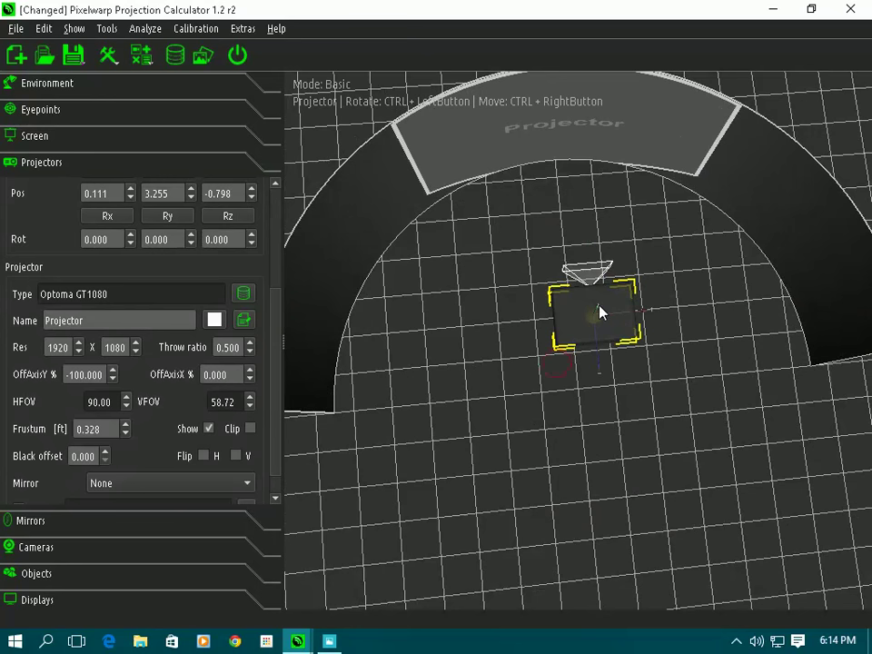
right_click_drag(600, 313, 599, 390, "ctrl")
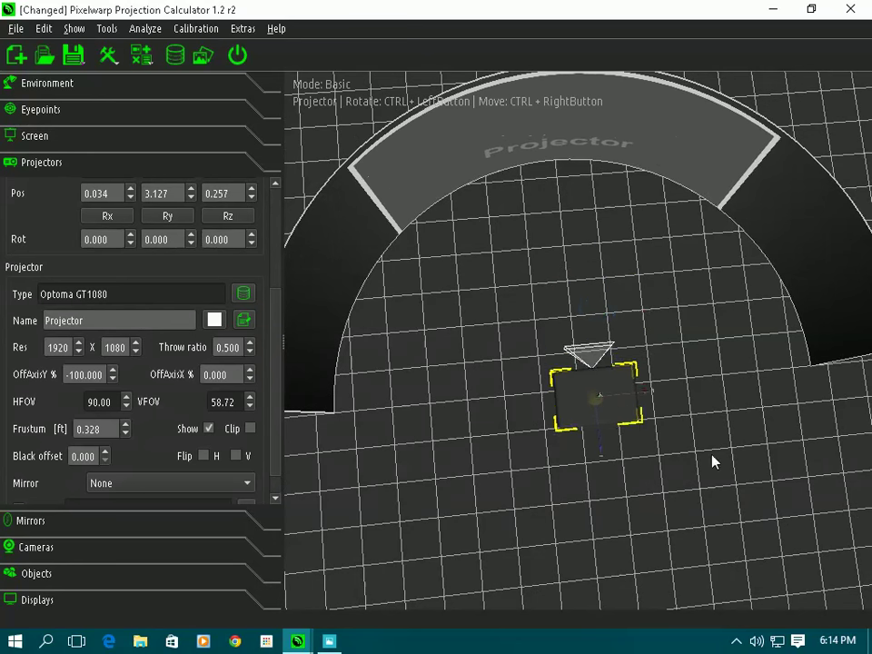
left_click_drag(714, 462, 675, 195)
left_click_drag(550, 234, 361, 343)
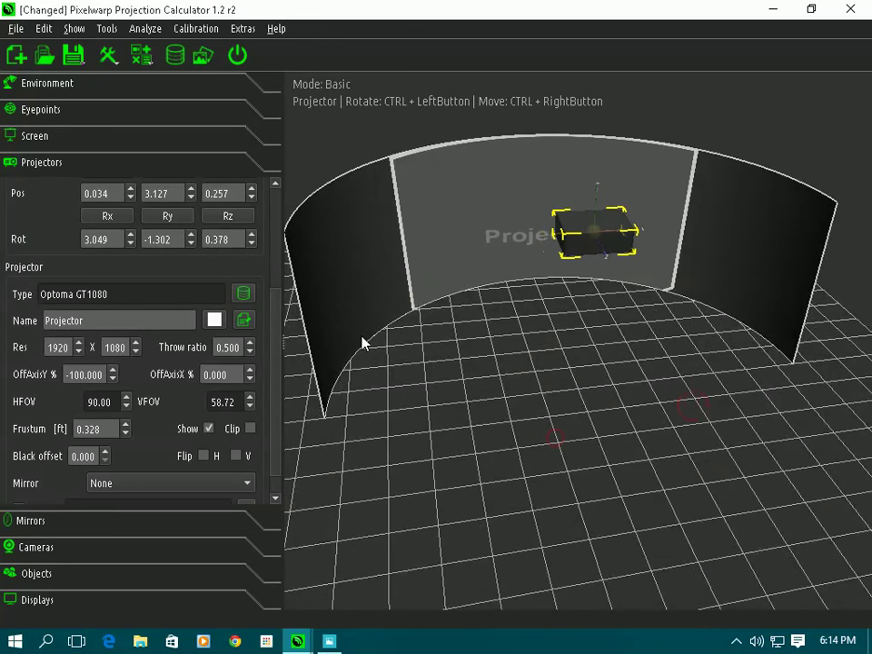
Step: Try the PartialSphere shape for the projection screen and view it with the projector
left_click(74, 136)
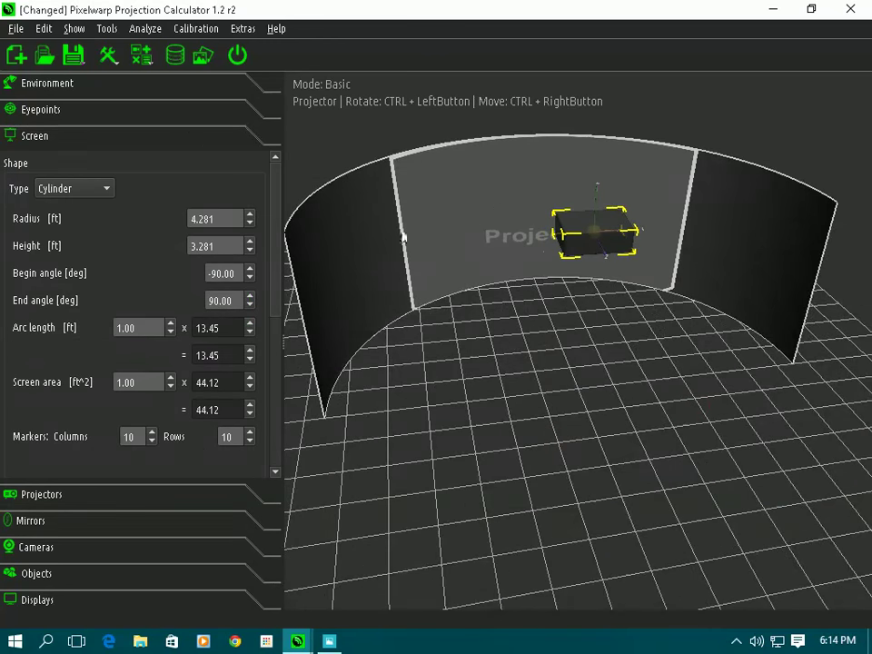
left_click(65, 192)
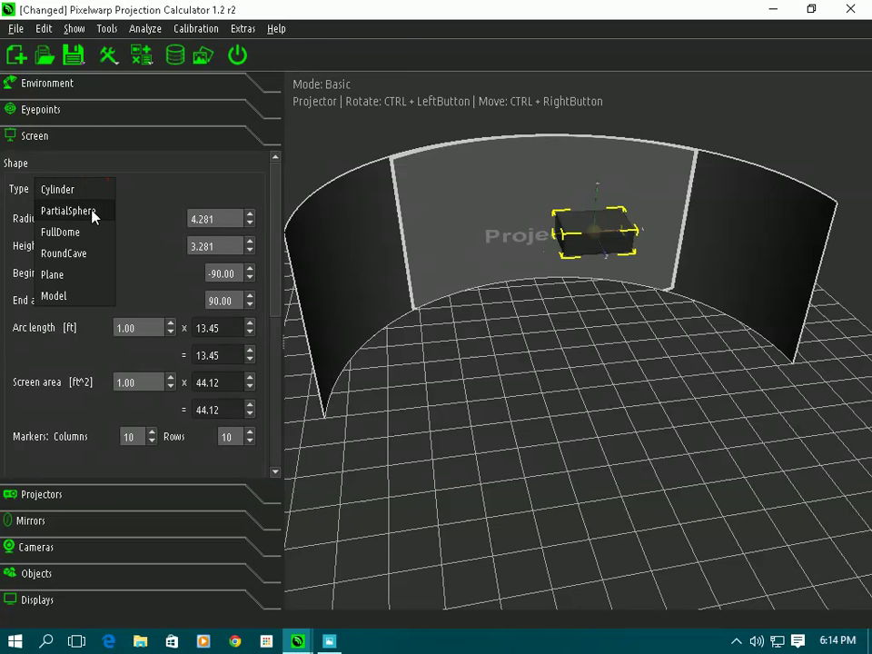
left_click(68, 210)
left_click_drag(384, 401, 496, 410)
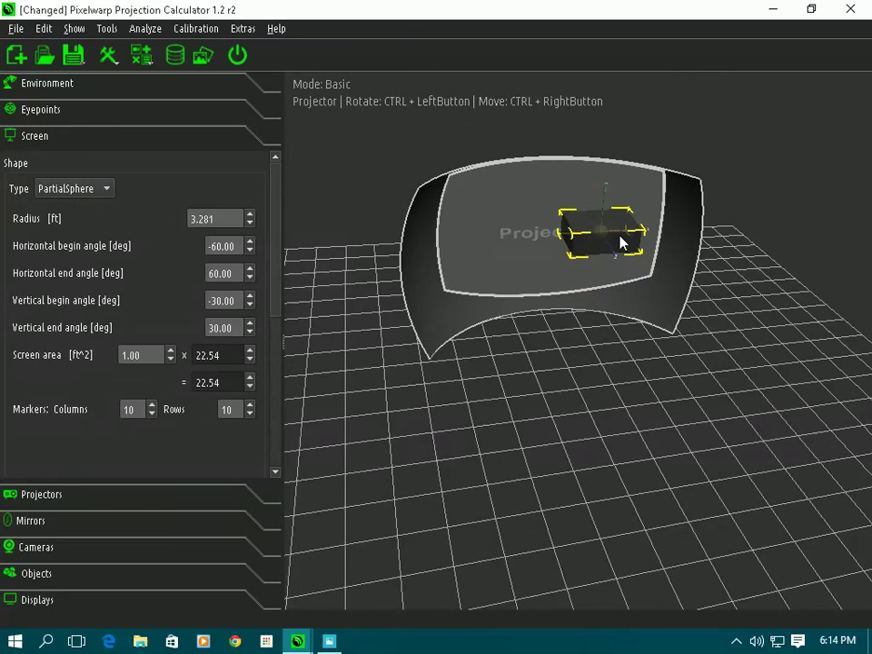
Step: Try the FullDome shape for the projection screen and view it from several angles
left_click(75, 188)
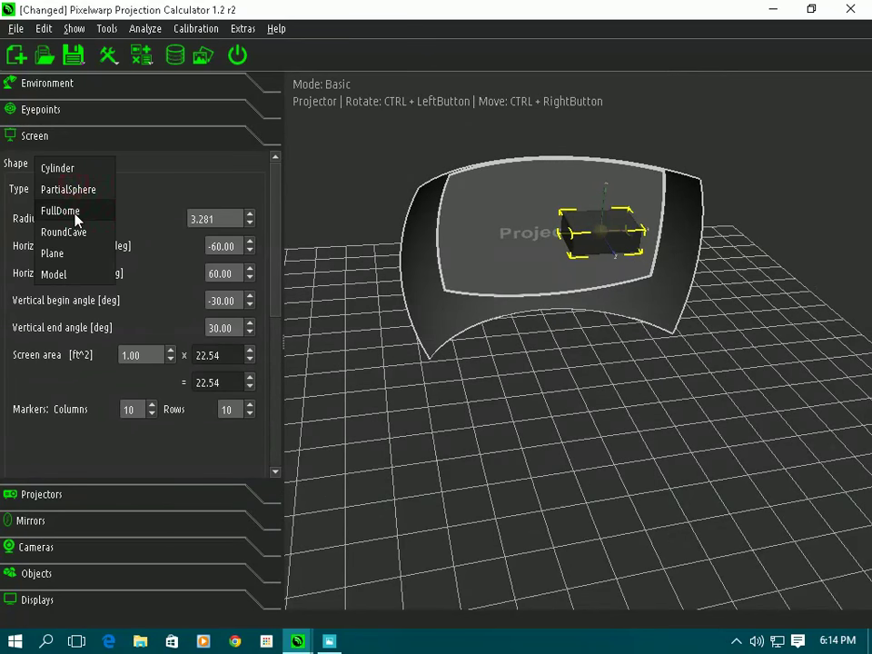
left_click(75, 218)
left_click_drag(440, 452, 378, 424)
left_click_drag(331, 374, 596, 360)
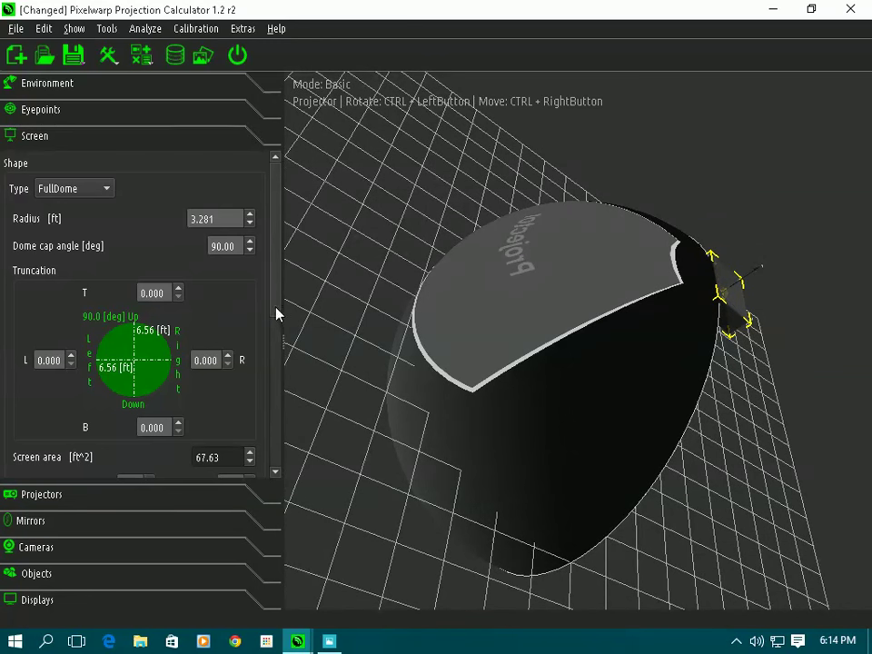
Step: Try Front and then Back as the dome screen's projection side, checking the projected image for each
left_click_drag(277, 314, 267, 466)
left_click(121, 355)
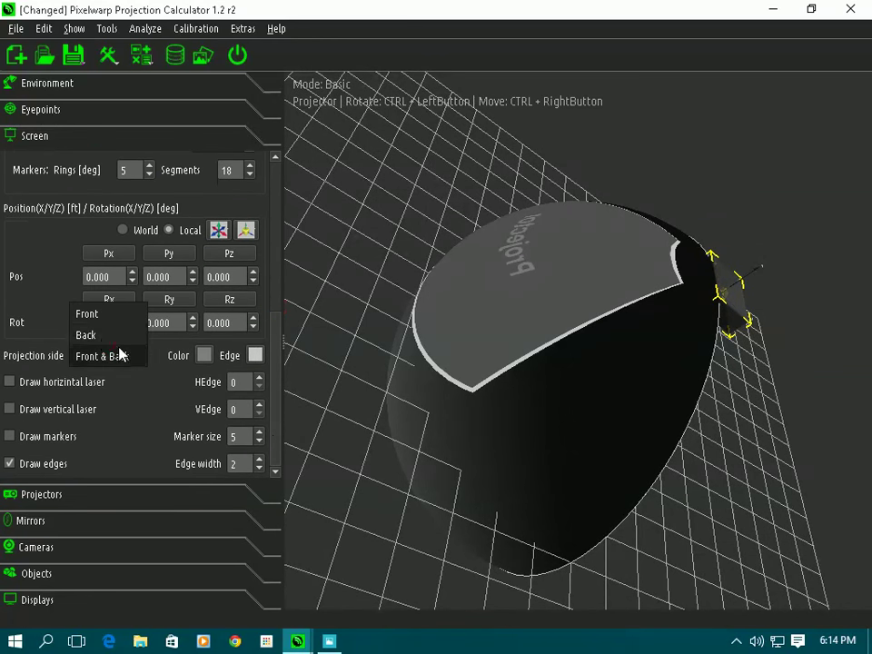
left_click(87, 312)
left_click_drag(578, 470, 691, 540)
left_click(133, 355)
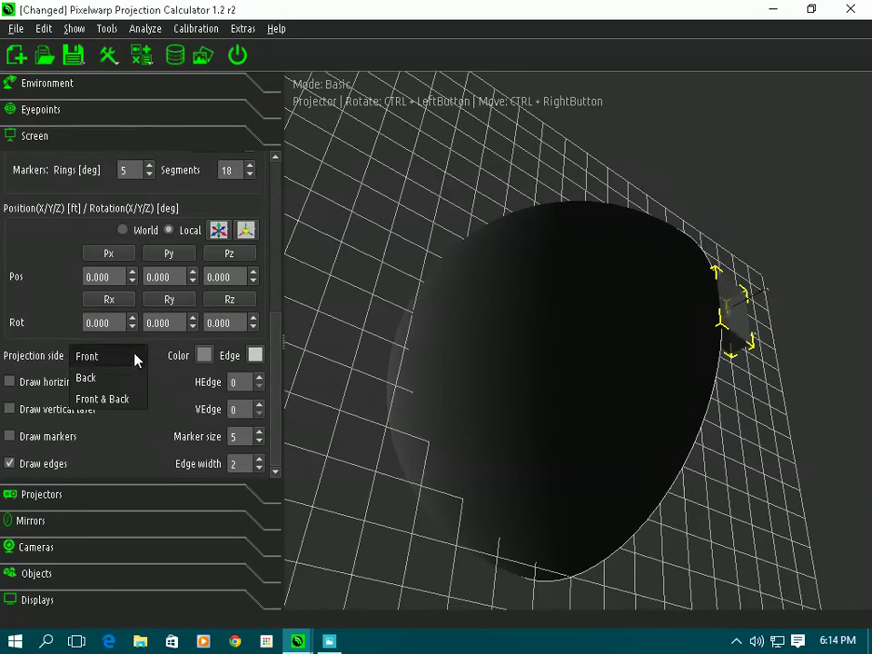
left_click(86, 376)
left_click_drag(309, 300, 296, 246)
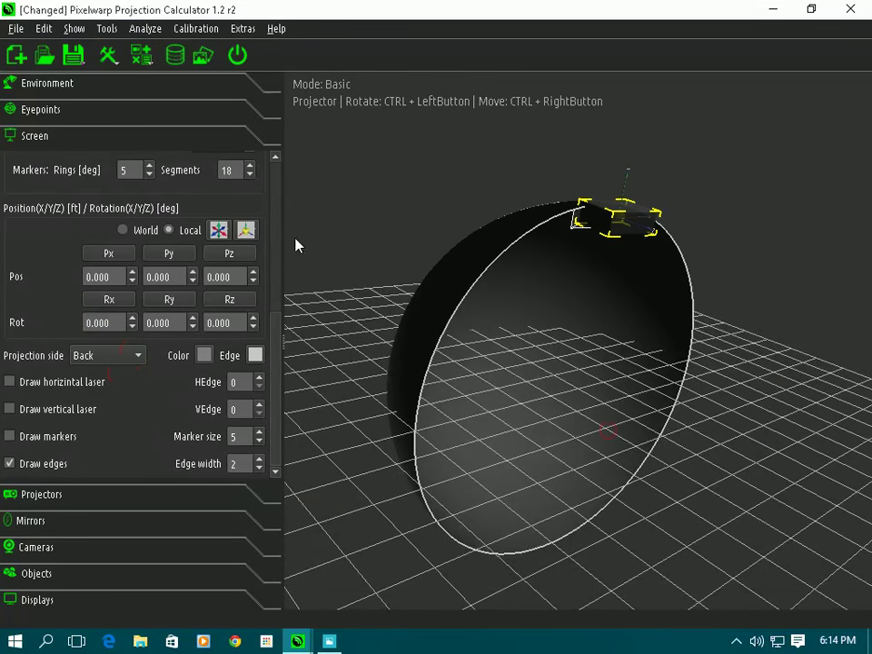
Step: Restore the dome screen's projection side to Front & Back
left_click(130, 354)
left_click(109, 377)
left_click_drag(447, 409, 179, 191)
Step: Set the dome's top truncation to 0.160 and its radius to 3.781 ft
left_click_drag(271, 360, 264, 178)
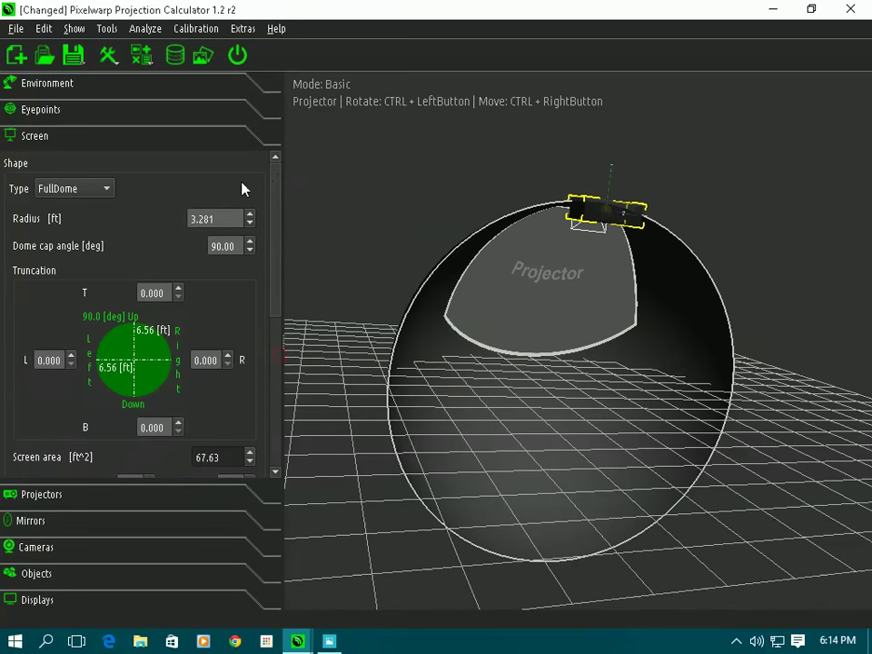
left_click_drag(386, 320, 451, 309)
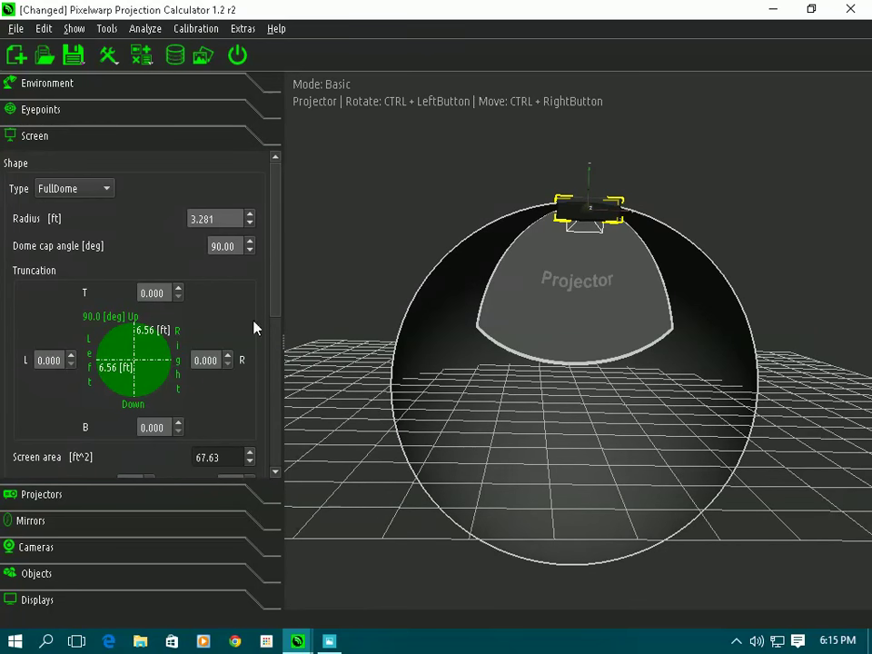
left_click(179, 289)
left_click(179, 289)
left_click(179, 289)
left_click(179, 289)
left_click(179, 289)
left_click(179, 289)
left_click(179, 289)
left_click(178, 289)
left_click(178, 289)
left_click(178, 289)
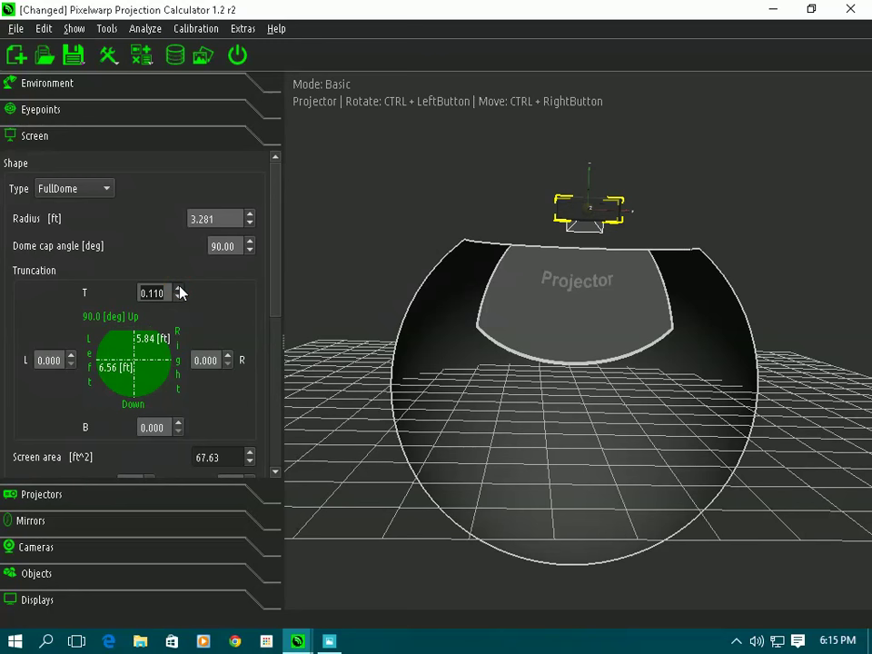
left_click(178, 289)
left_click(178, 289)
left_click(178, 289)
left_click(178, 289)
left_click(178, 289)
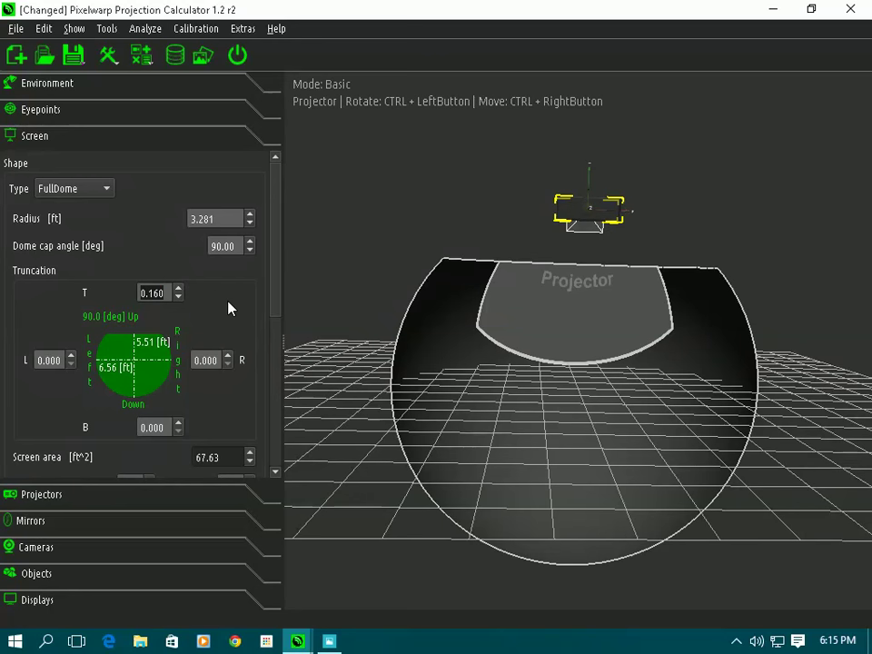
left_click(250, 214)
left_click(250, 215)
left_click(249, 214)
left_click(250, 214)
left_click(250, 215)
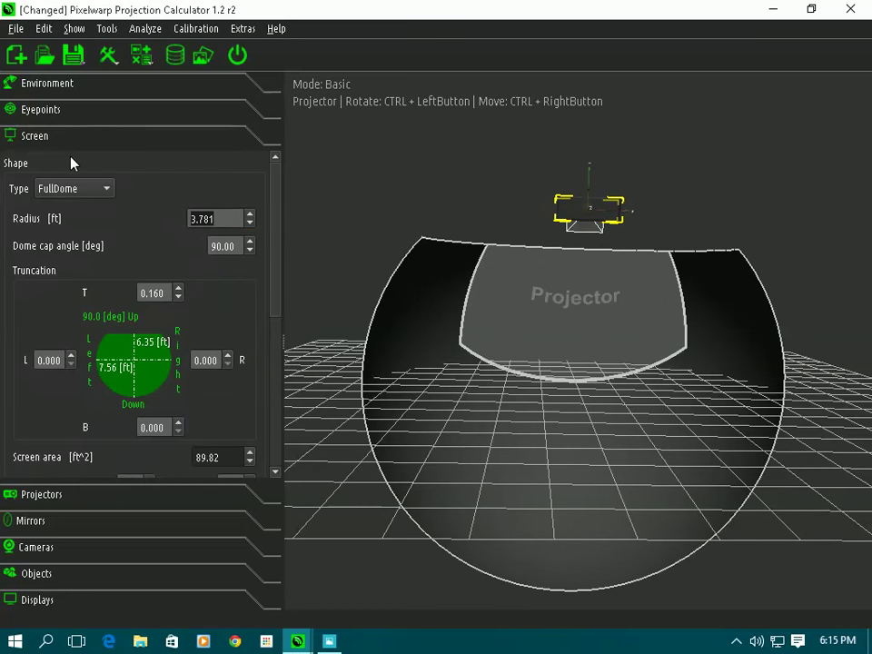
Step: Change the screen shape to RoundCave and view the enclosure from above
left_click(91, 189)
left_click(90, 209)
scroll(541, 373, "down", 4)
left_click_drag(564, 305, 555, 505)
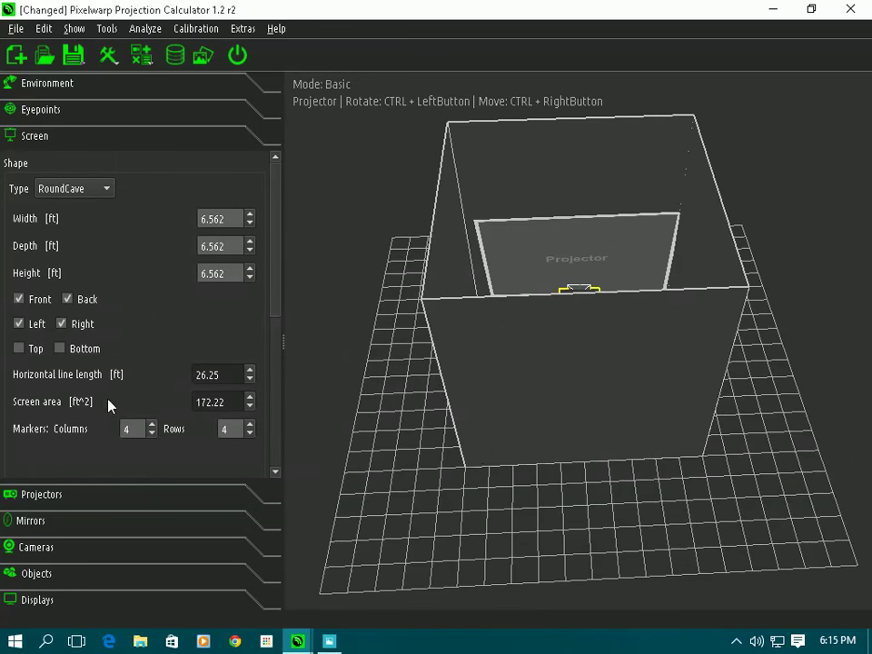
Step: Toggle the cave's bottom face on and off again, and remove its back wall
left_click(60, 349)
left_click(60, 349)
left_click(67, 299)
left_click_drag(598, 387, 533, 243)
scroll(585, 359, "up", 3)
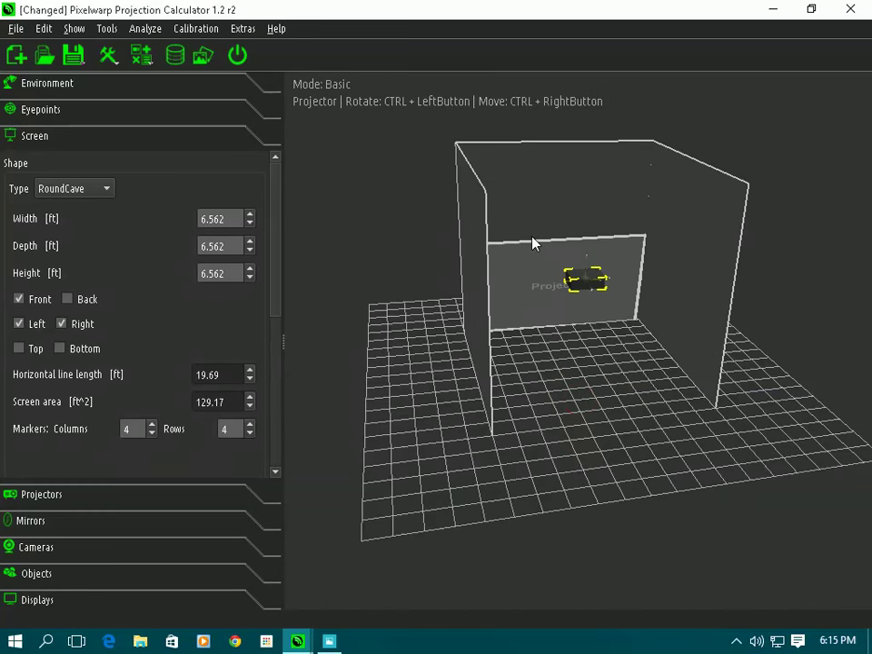
Step: Enable the RoundCave screen's top face and inspect the enclosure from its open side
left_click(19, 350)
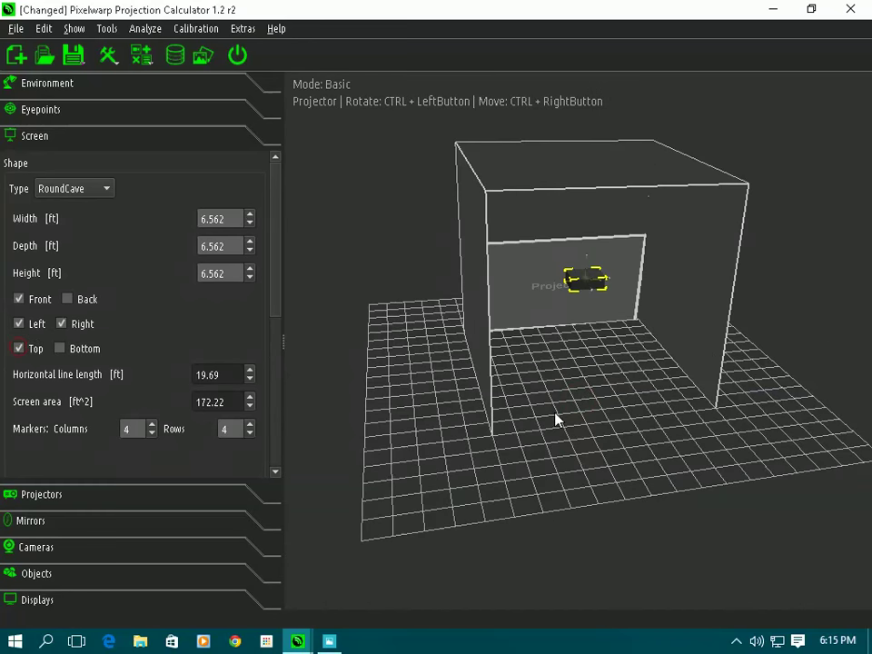
mouse_move(556, 414)
left_mouse_down()
mouse_move(571, 240)
mouse_move(637, 284)
mouse_move(556, 434)
left_mouse_up()
scroll(573, 379, "up", 4)
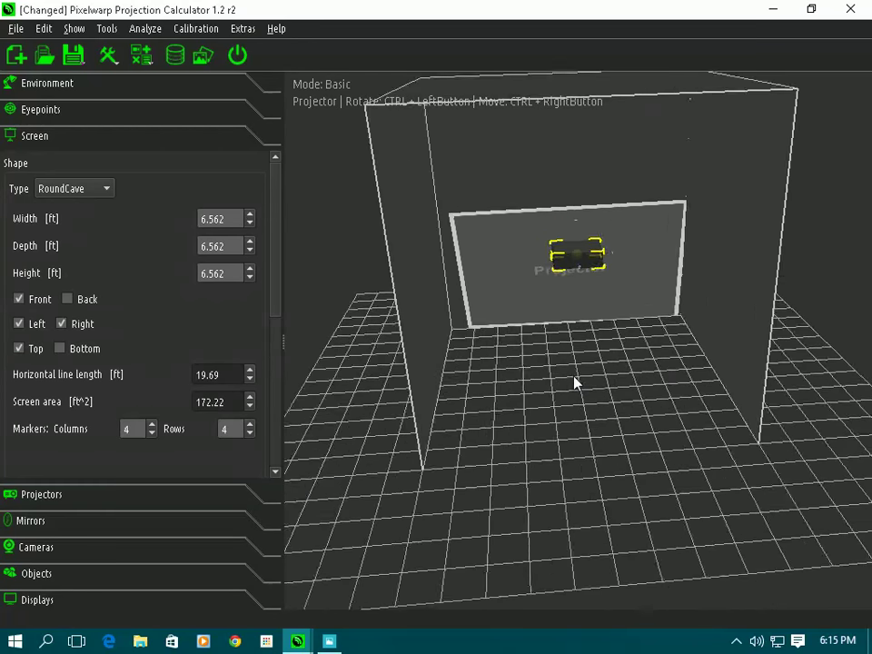
mouse_move(591, 403)
left_mouse_down()
mouse_move(590, 316)
mouse_move(605, 389)
left_mouse_up()
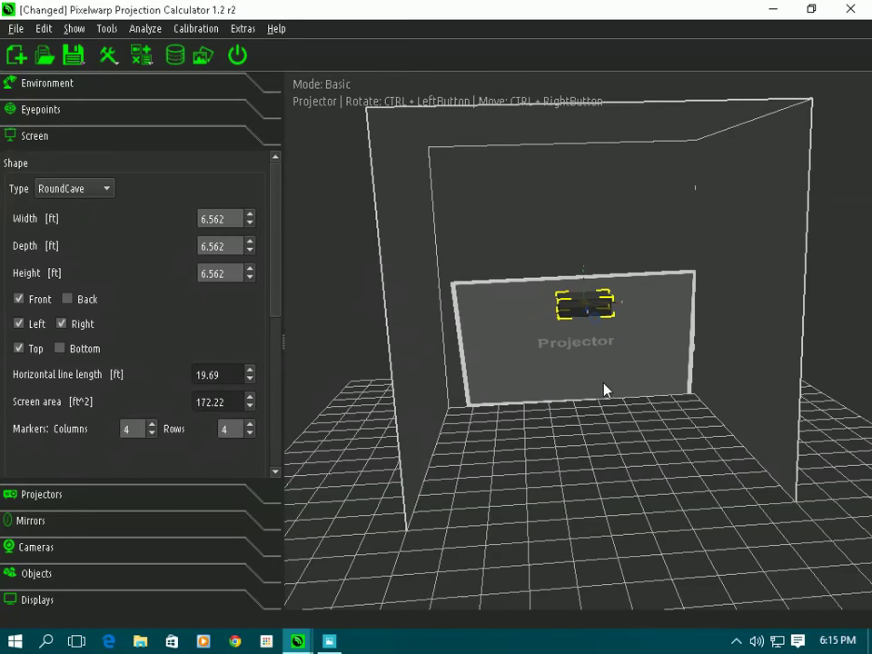
Step: Change the screen shape to Plane and inspect the flat screen from above
left_click(105, 189)
left_click(83, 211)
left_click_drag(405, 370, 585, 500)
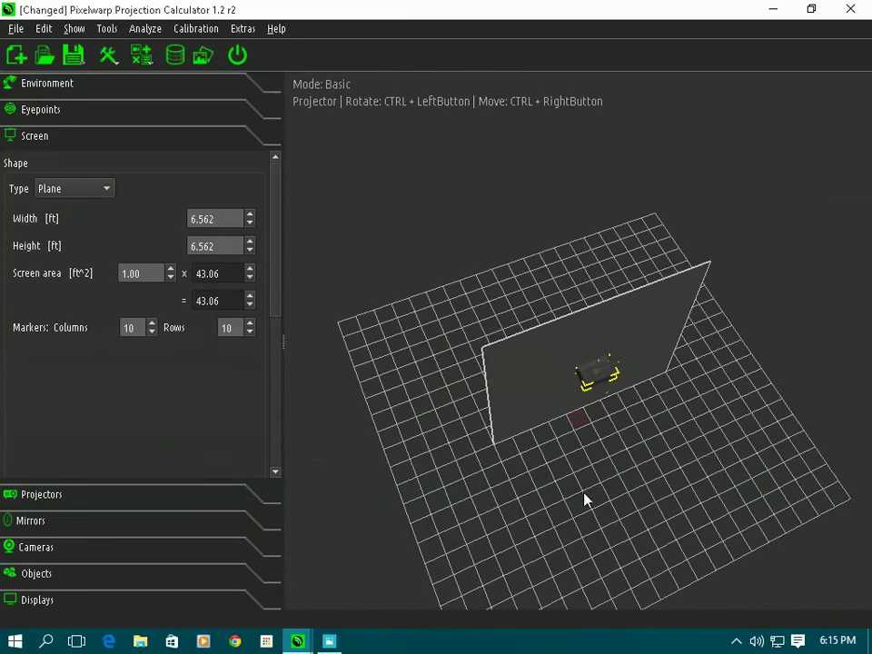
Step: Move the projector away from the plane screen to about -0.058, 1.807, 2.920 ft and tilt it about 12.13° around X
left_click(604, 382)
right_click_drag(601, 372, 634, 462, "ctrl")
left_click_drag(634, 462, 640, 492, "ctrl")
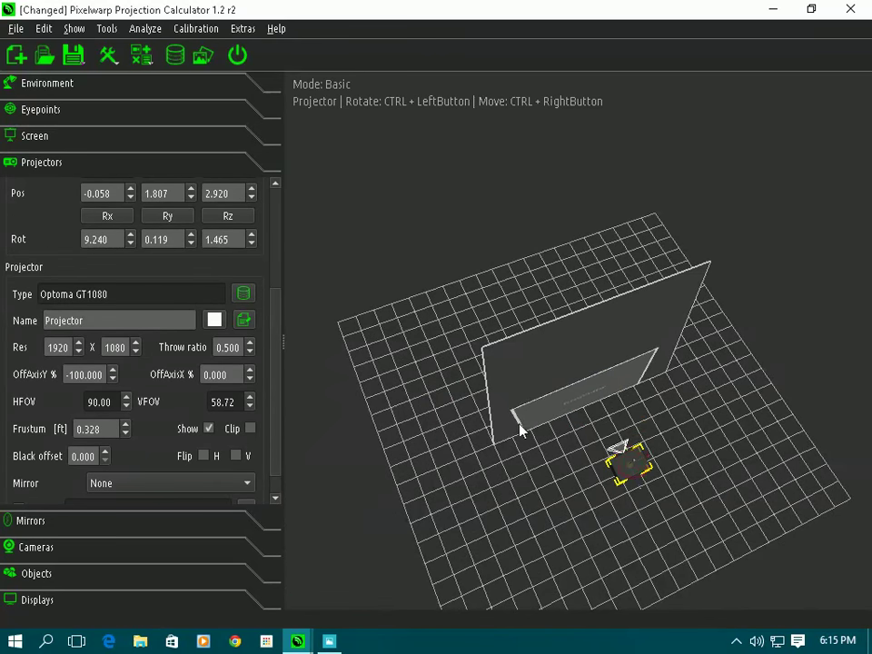
left_click_drag(519, 424, 504, 209)
left_click_drag(615, 393, 585, 410)
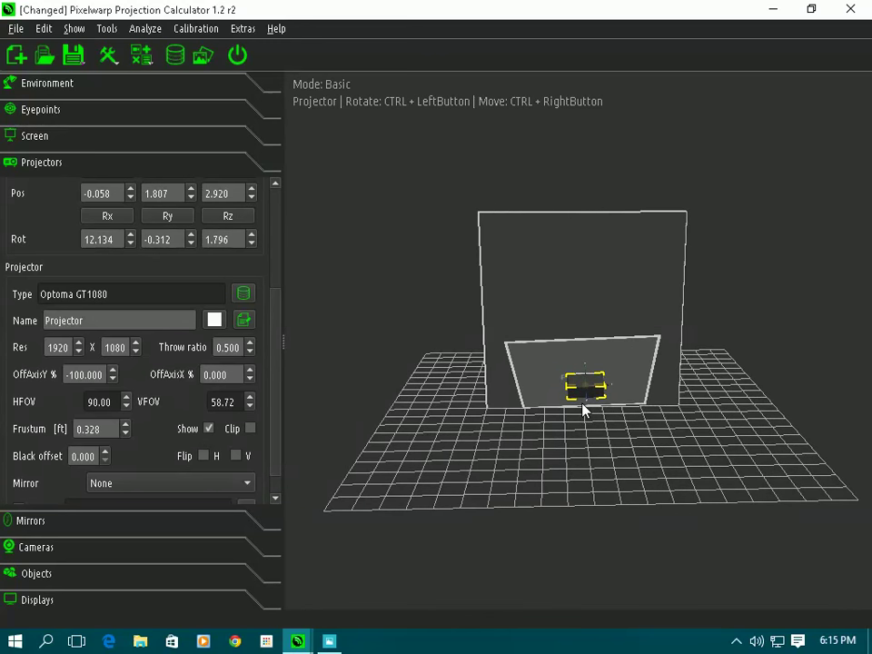
Step: Raise the projector to about -0.059, 5.748, 3.268 ft and level its rotation to about -0.972, 0.498, 0.436 so it faces the plane squarely
right_click_drag(584, 410, 591, 273, "ctrl")
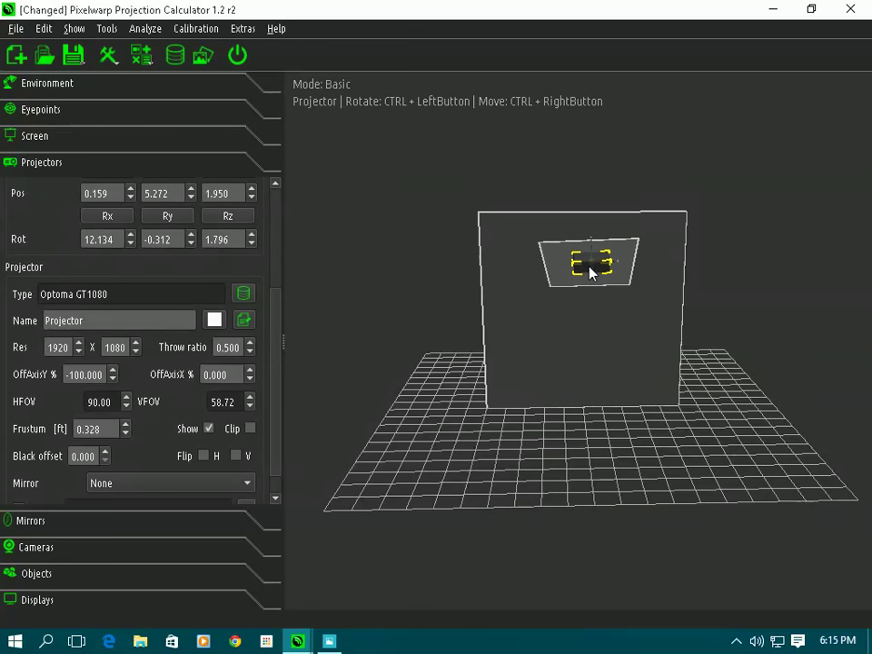
left_click_drag(621, 399, 619, 530)
right_click_drag(605, 411, 594, 474, "ctrl")
left_click_drag(595, 475, 549, 293)
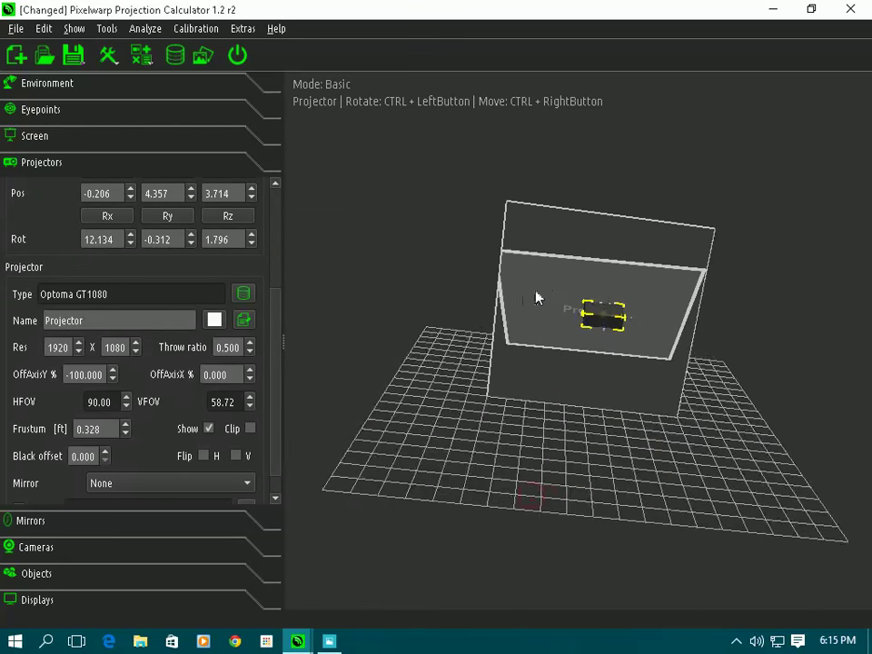
right_click_drag(610, 325, 617, 271, "ctrl")
left_click_drag(617, 271, 629, 212, "ctrl")
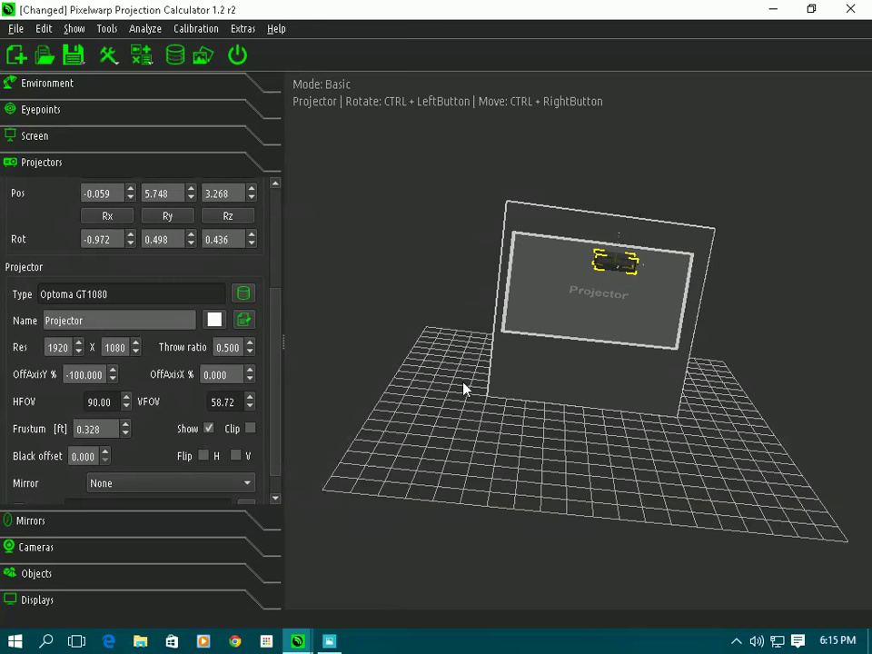
left_click_drag(465, 387, 481, 462)
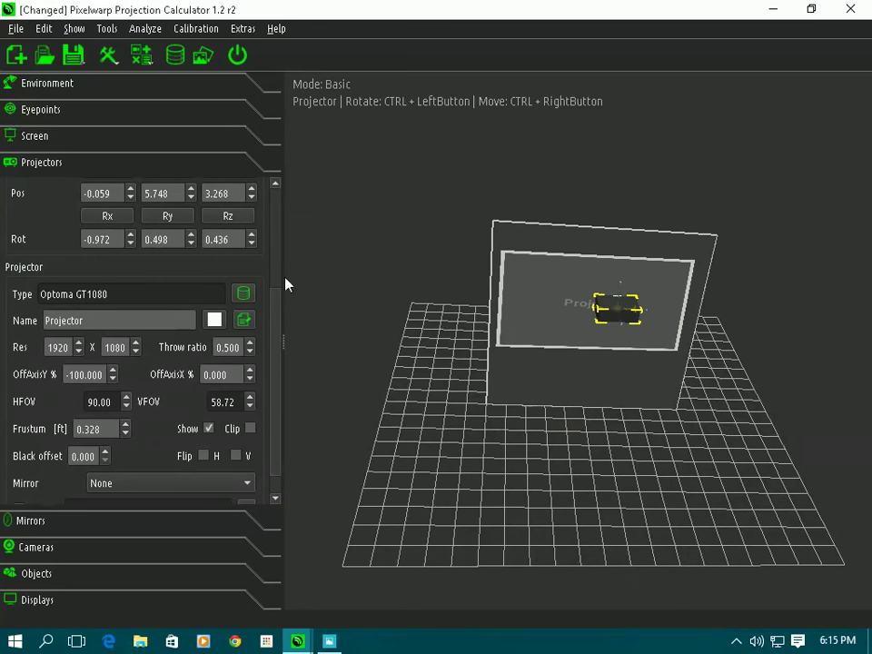
Step: Change the screen shape to Model and choose new.dae from the models folder as its file
left_click(60, 137)
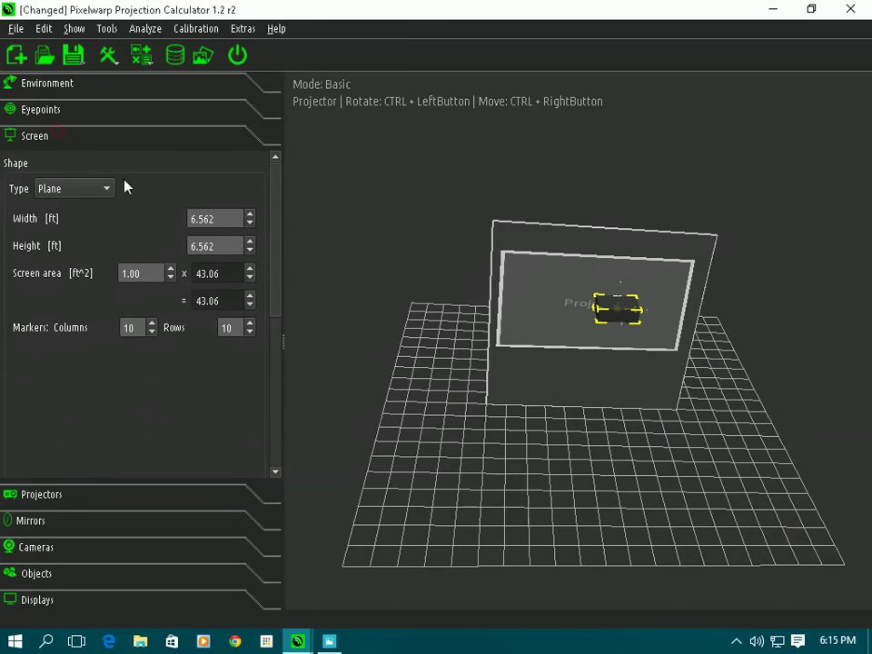
left_click(101, 191)
left_click(74, 215)
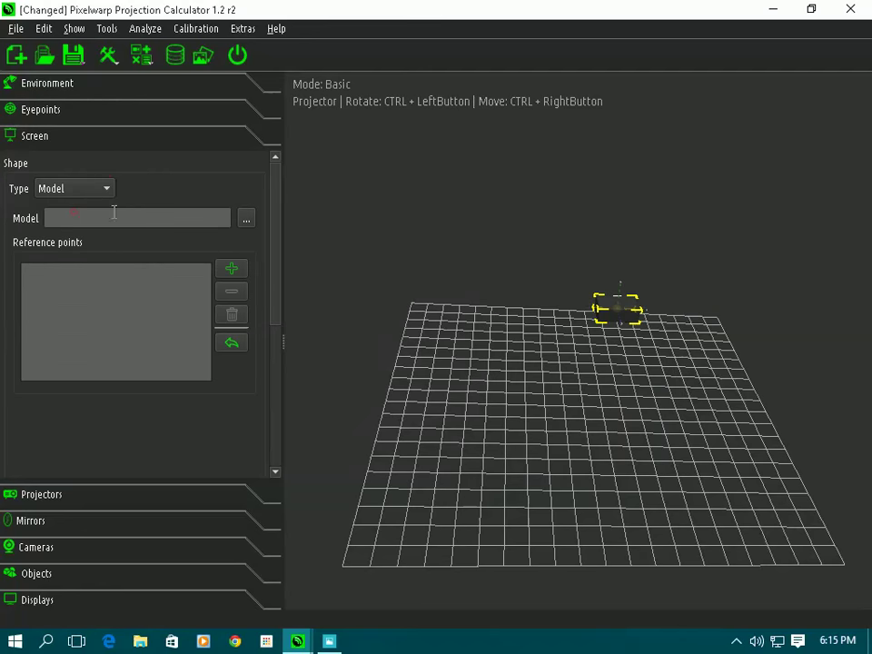
left_click(247, 220)
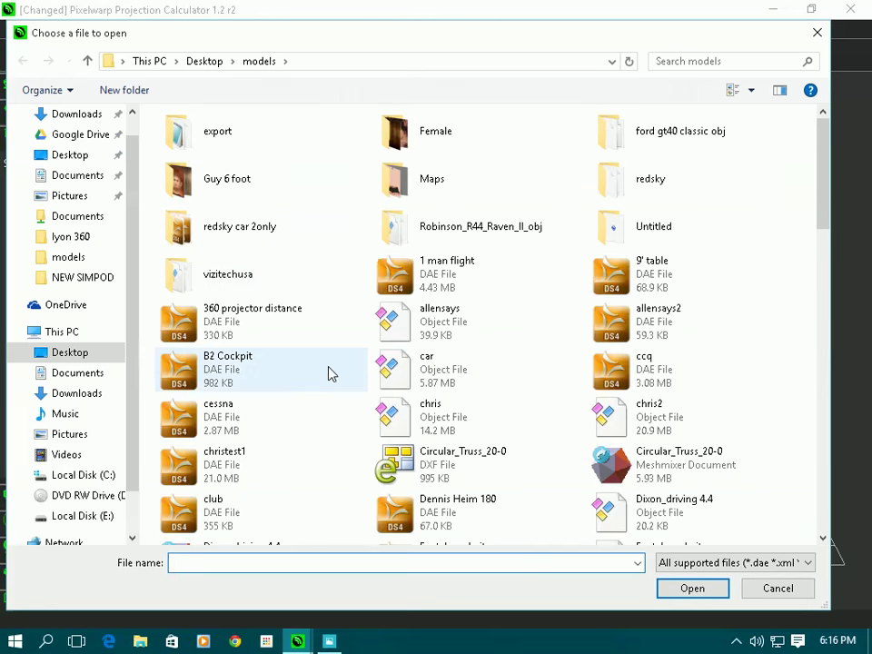
type("n")
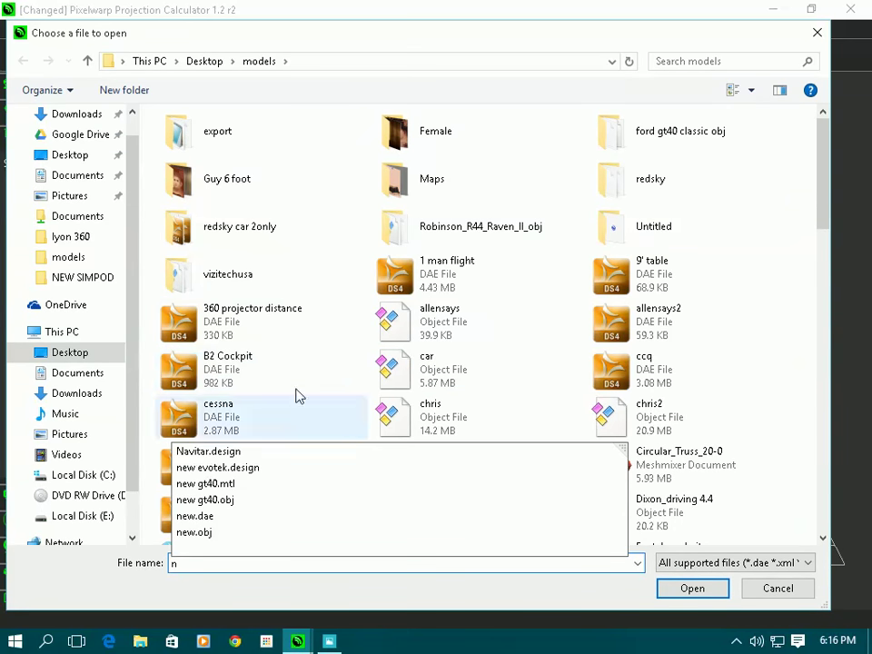
left_click(217, 520)
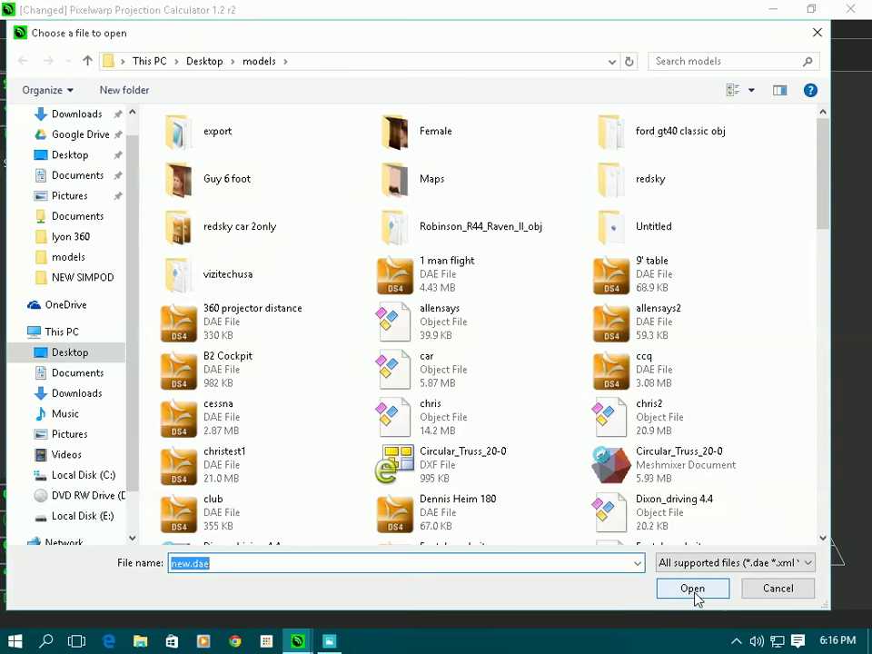
Step: Review the supported 3D file formats and load new.dae as the screen model
left_click(789, 566)
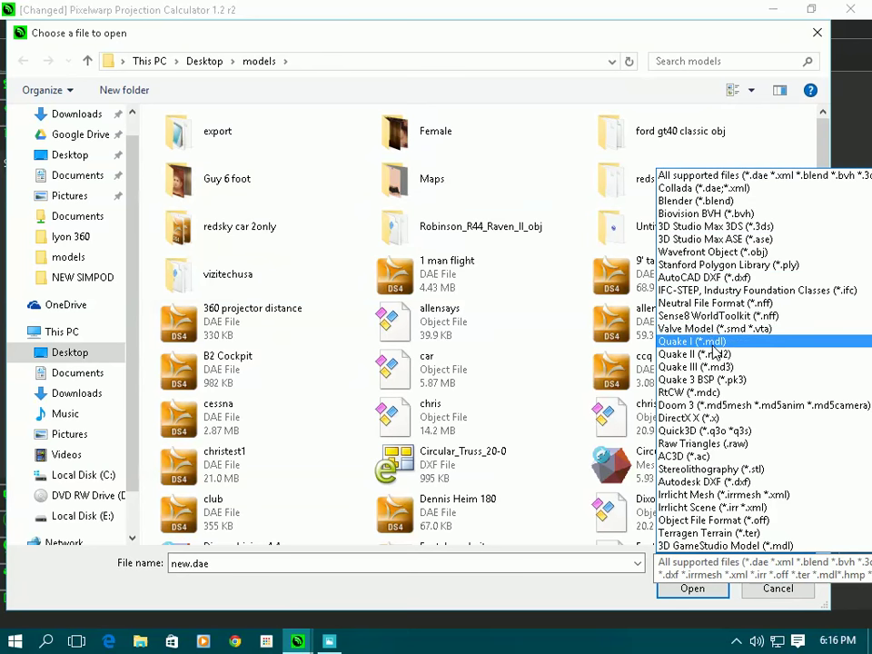
scroll(716, 342, "down", 2)
scroll(715, 341, "down", 2)
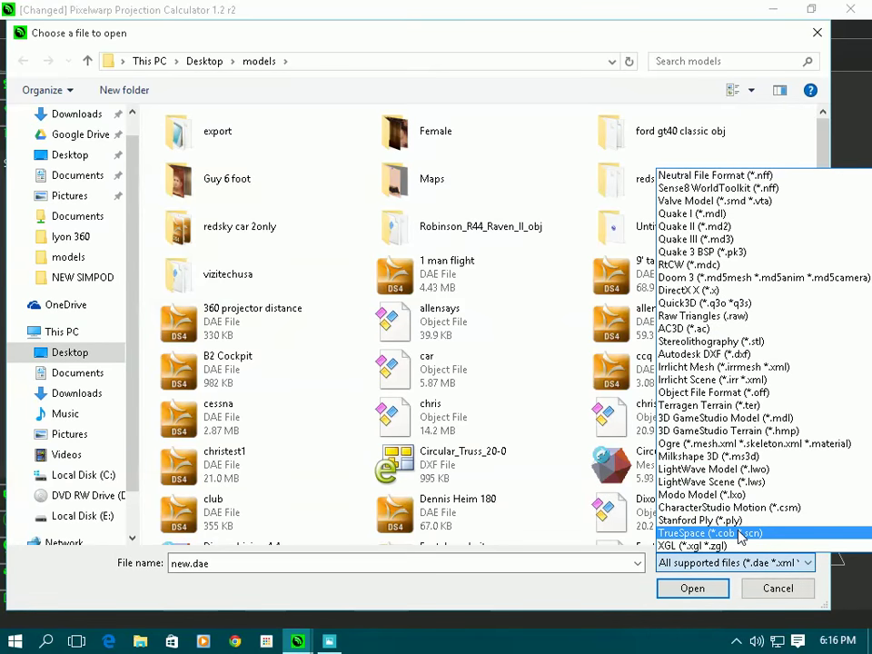
left_click(705, 593)
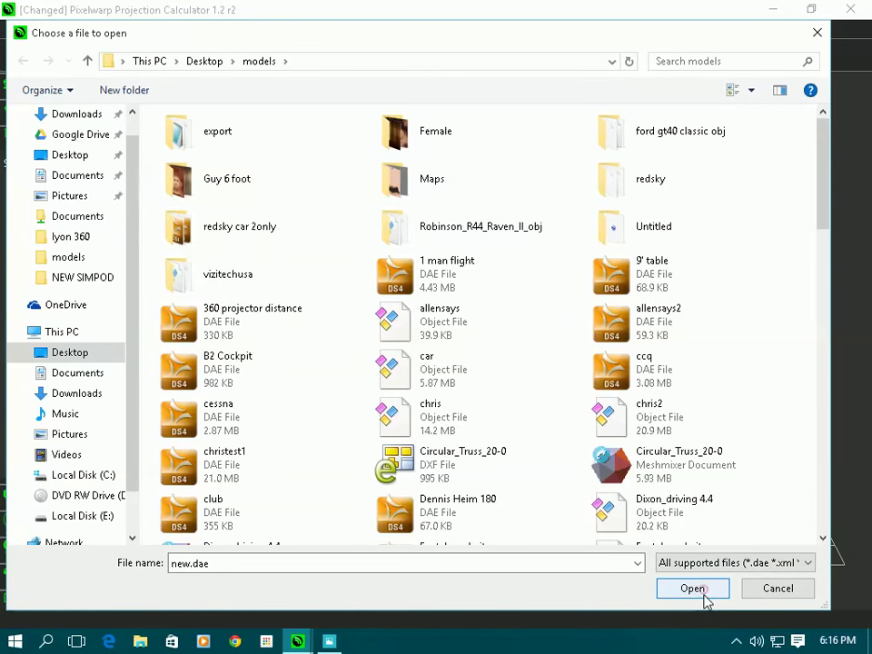
left_click(700, 593)
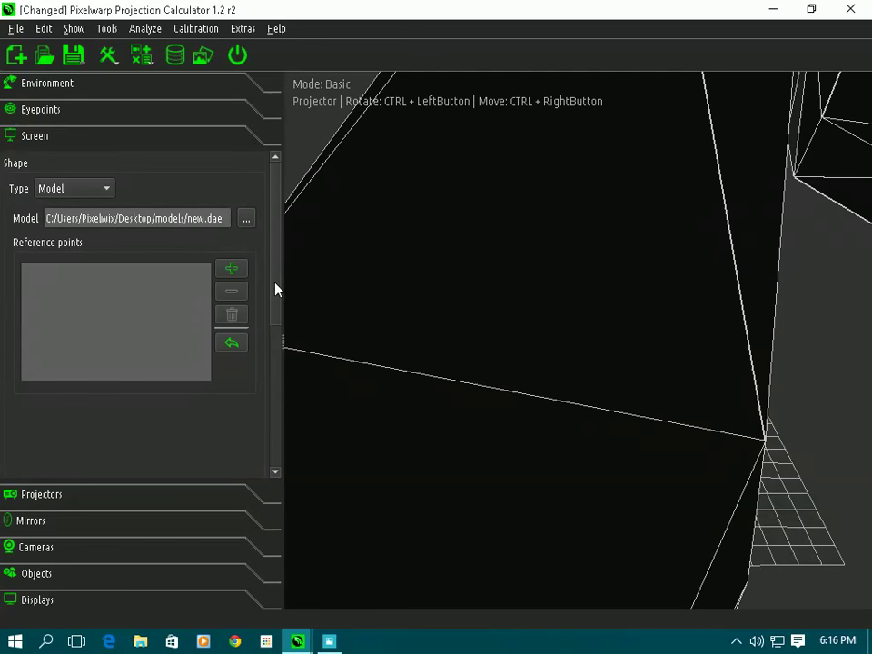
Step: Set the model screen's scale to 0.025 and turn off its drawn edges
left_click_drag(275, 289, 257, 498)
left_click_drag(233, 378, 196, 380)
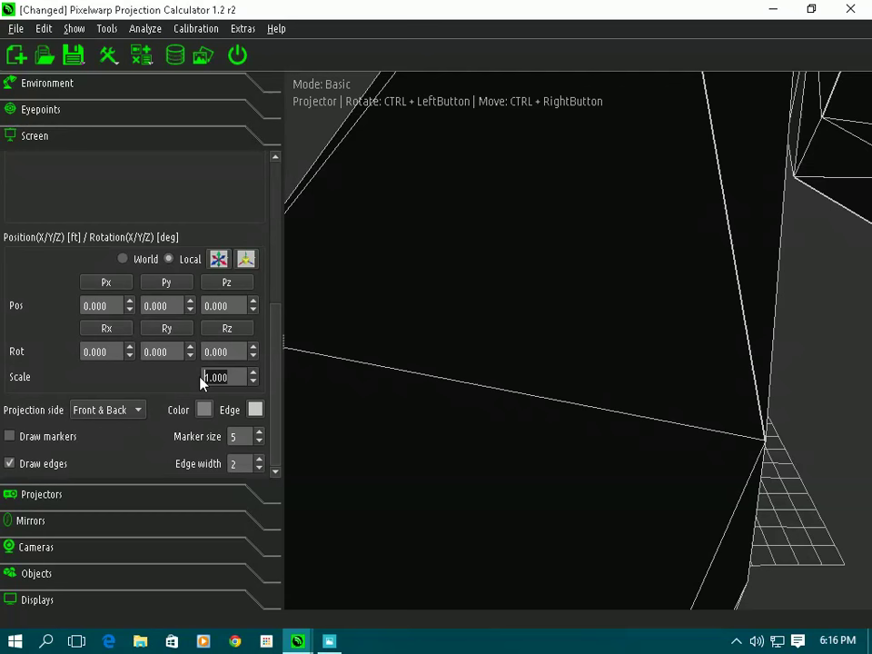
type("0.025")
key("Return")
left_click_drag(549, 495, 435, 513)
left_click(28, 464)
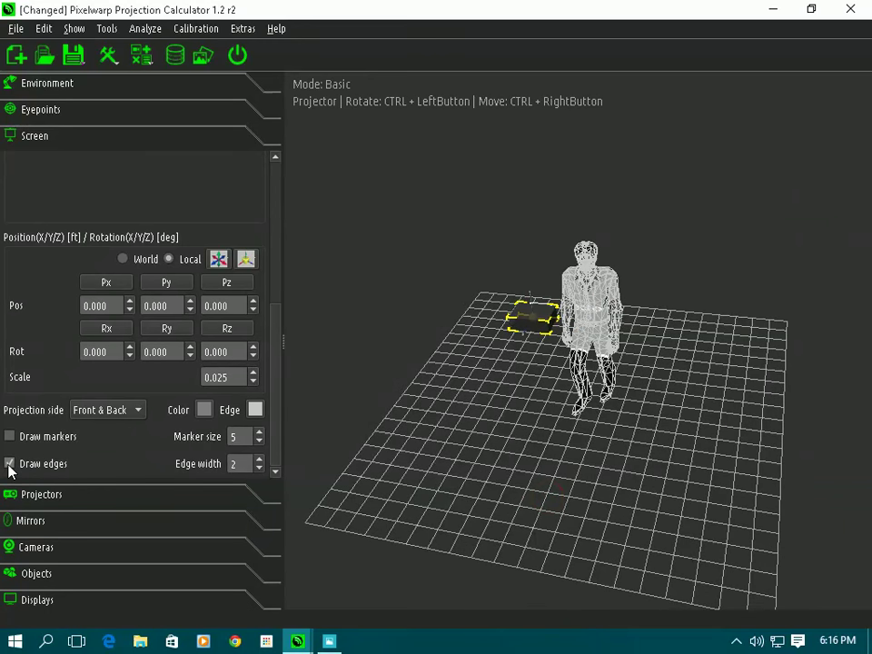
mouse_move(495, 465)
left_mouse_down()
mouse_move(518, 460)
mouse_move(461, 443)
mouse_move(516, 461)
mouse_move(534, 368)
left_mouse_up()
Step: Rotate the projector toward the human figure to about 4.990, -3.989, -0.065 degrees
left_click(533, 327)
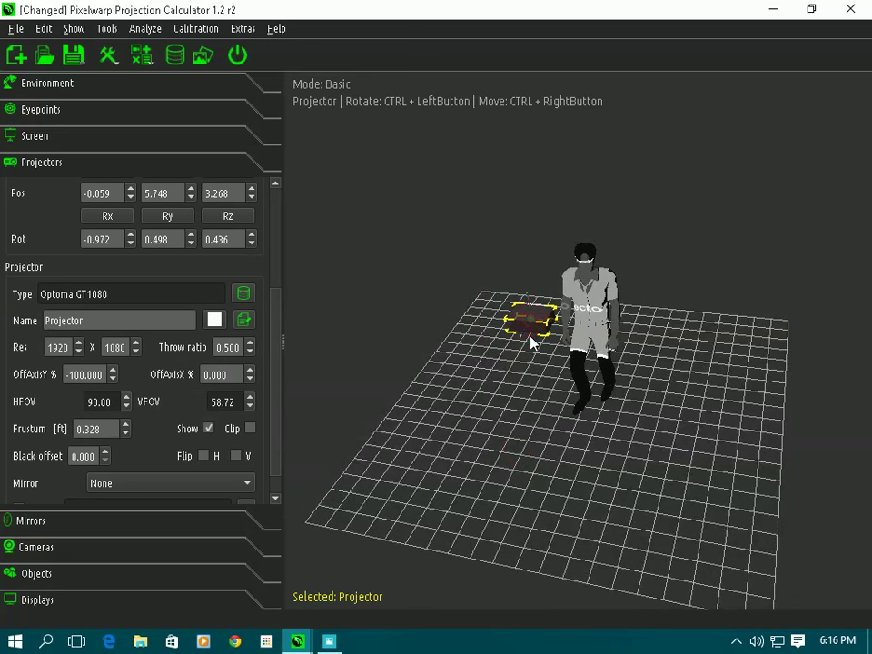
left_click_drag(533, 327, 556, 394)
scroll(571, 410, "up", 5)
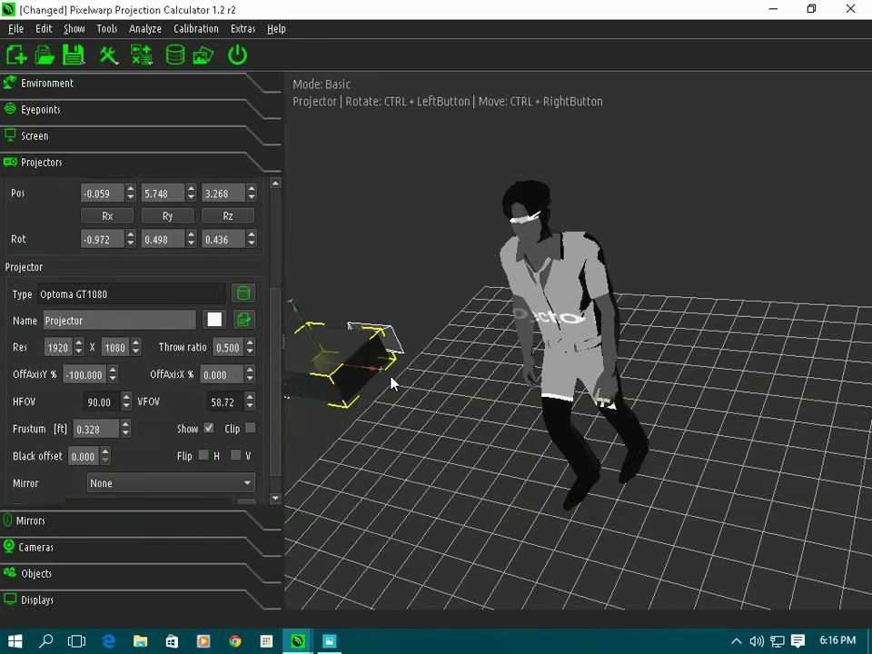
left_click_drag(323, 362, 518, 407, "ctrl")
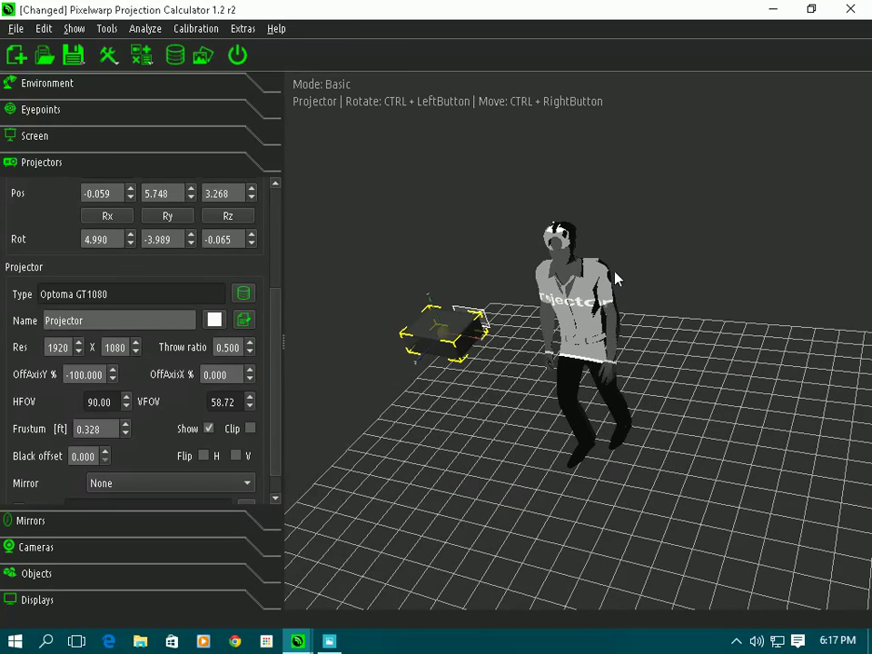
Step: Change the screen shape from the human figure model to Cylinder
left_click(95, 140)
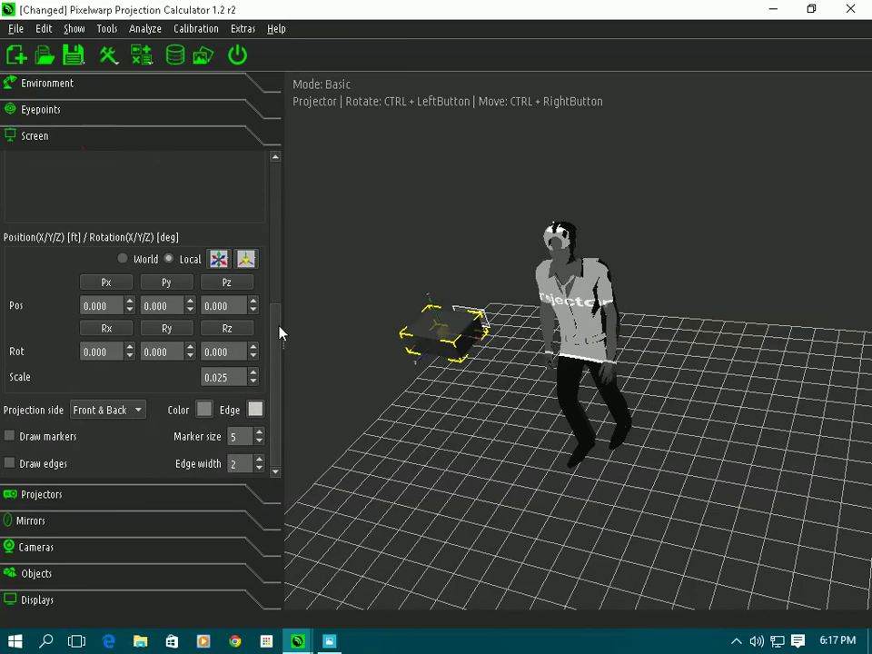
left_click_drag(278, 327, 278, 174)
left_click(86, 188)
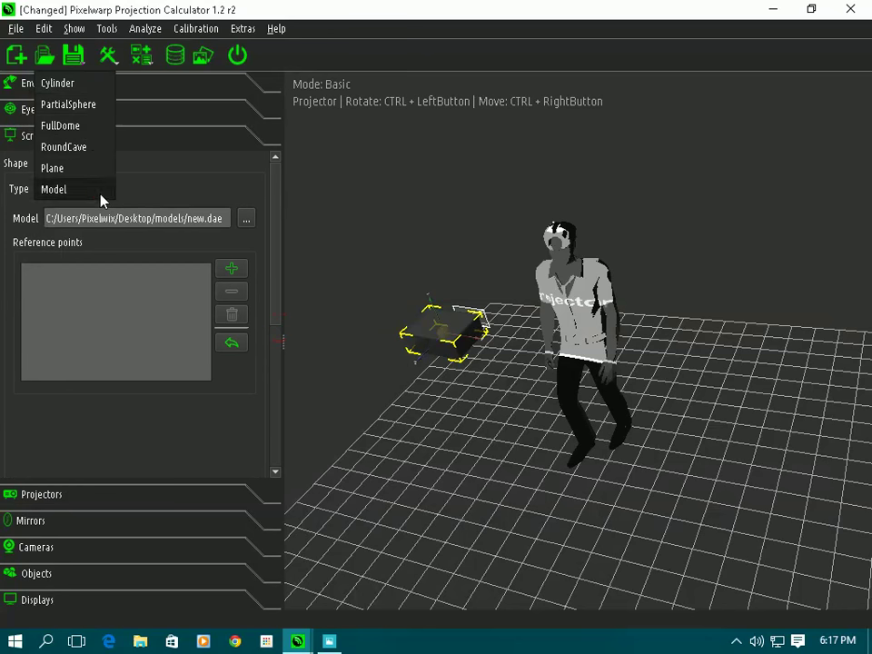
left_click(72, 93)
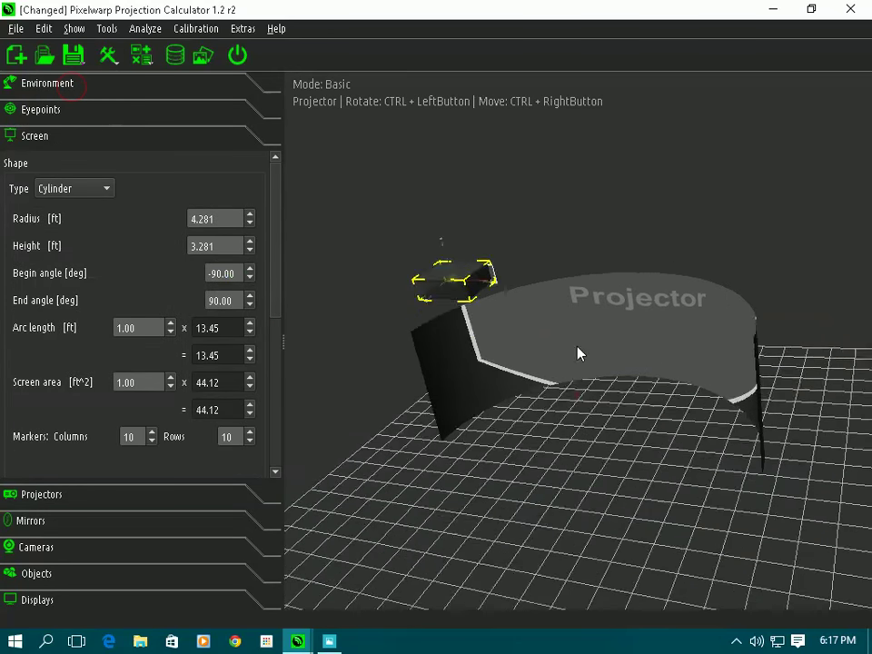
right_click_drag(515, 220, 520, 250, "ctrl")
Step: Raise the cylinder screen above the floor by setting its Y position to 2 ft
left_click(72, 139)
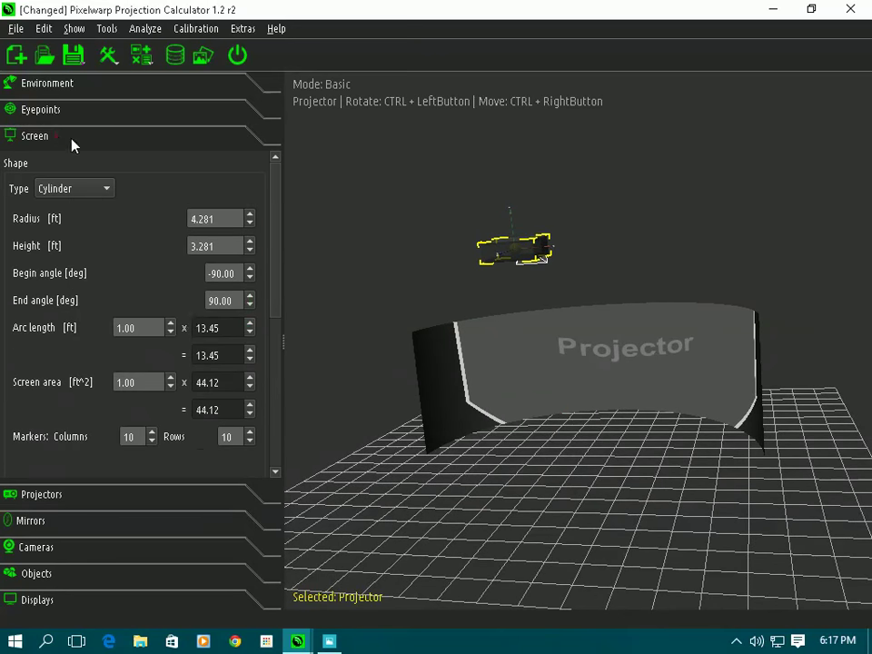
left_click_drag(276, 275, 274, 425)
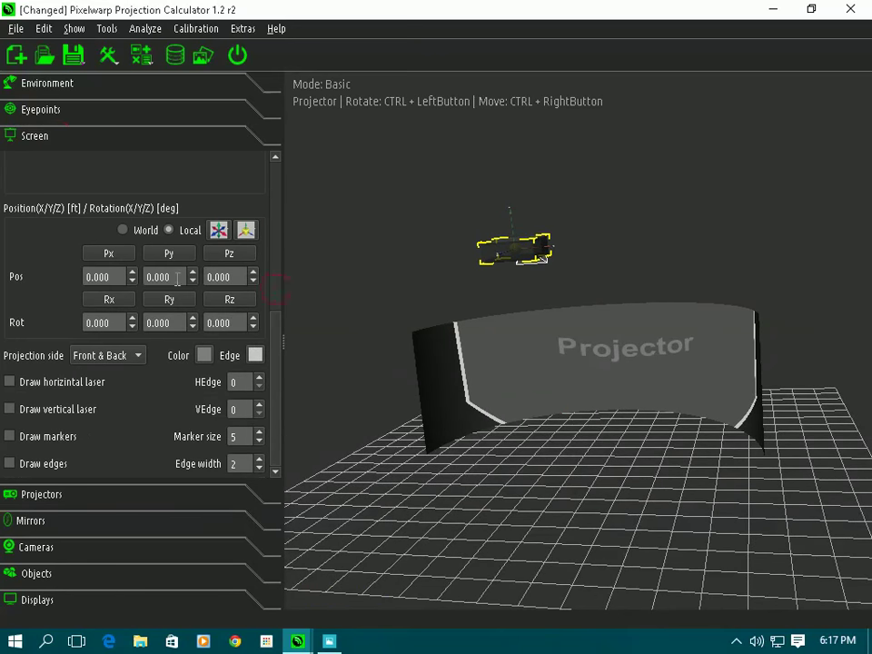
left_click_drag(177, 278, 100, 272)
type("2")
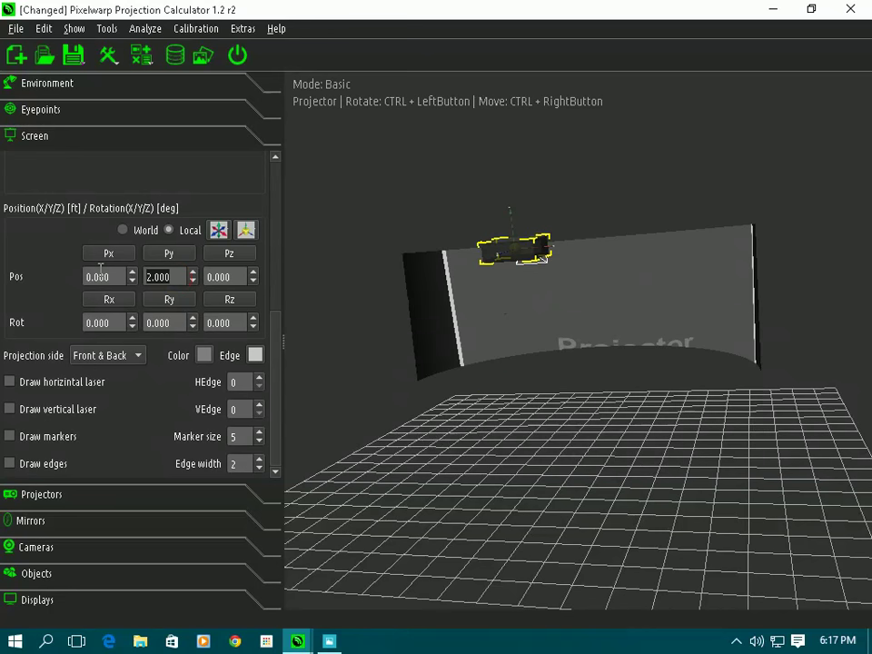
Step: Add a scene object using the model new.dae, without pre-scaling or moving it to a unit cube
left_click(69, 572)
left_click(251, 297)
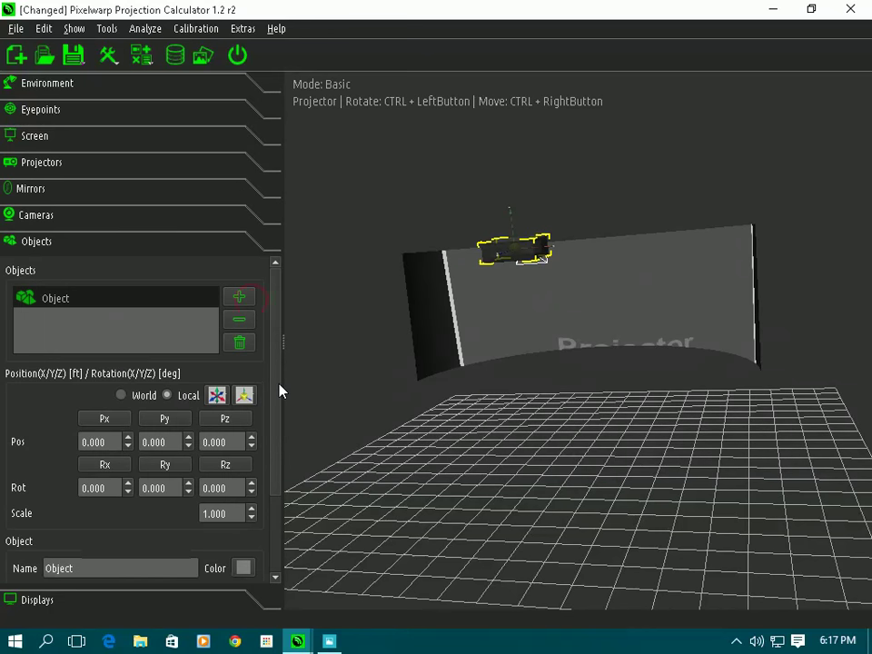
mouse_move(280, 391)
left_mouse_down()
mouse_move(290, 474)
mouse_move(255, 350)
mouse_move(283, 401)
left_mouse_up()
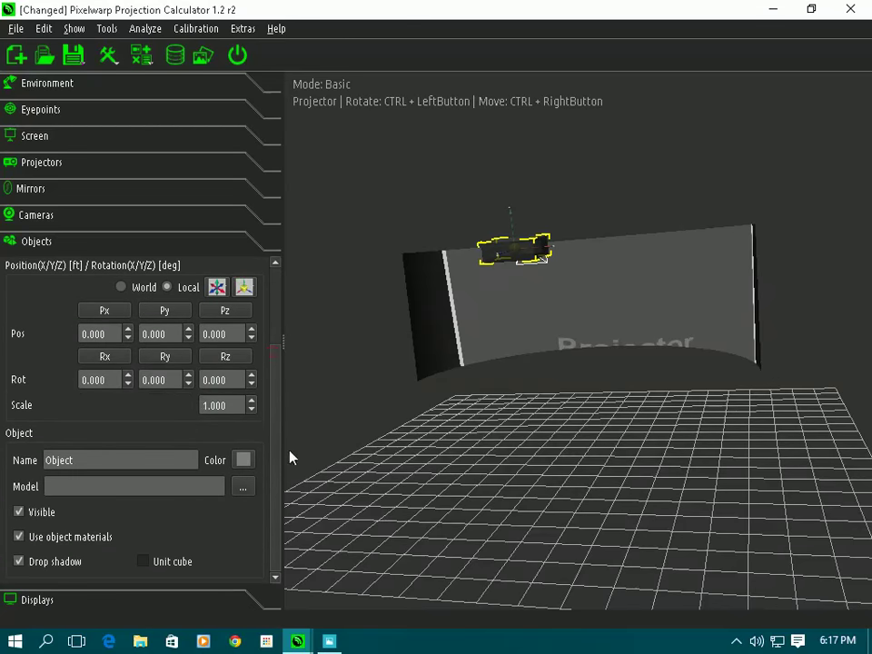
left_click(243, 486)
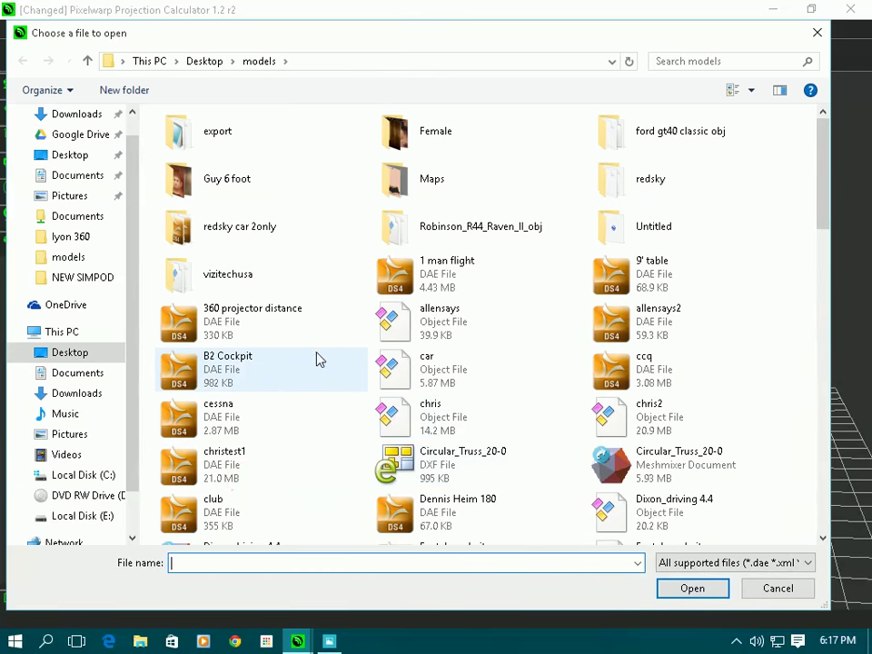
type("n")
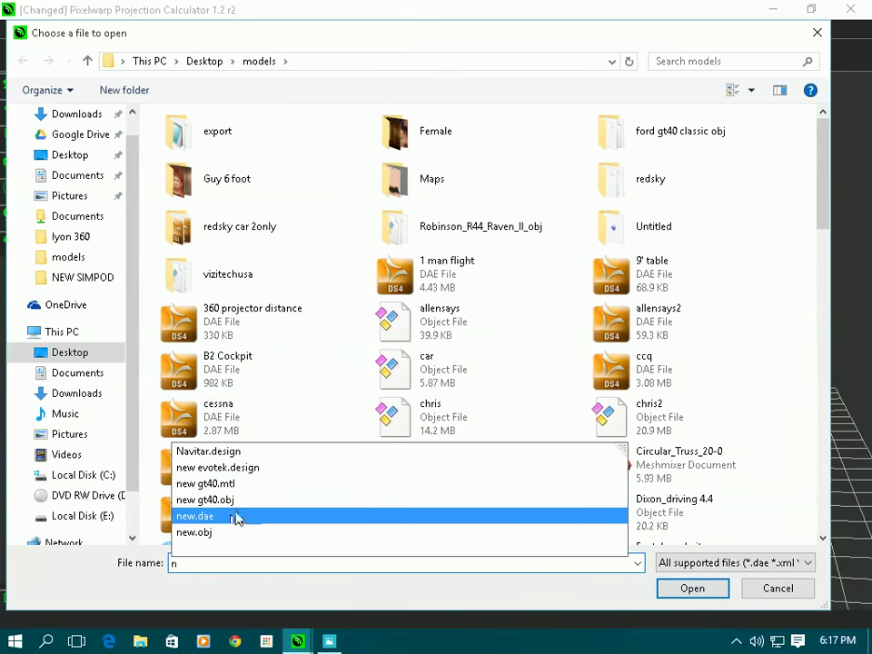
left_click(281, 516)
left_click(672, 591)
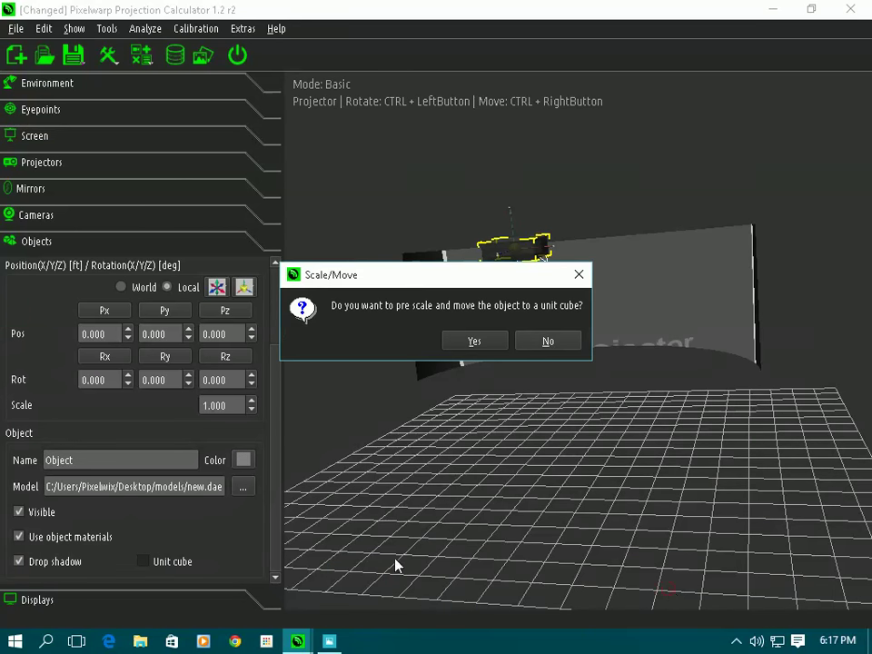
left_click(549, 342)
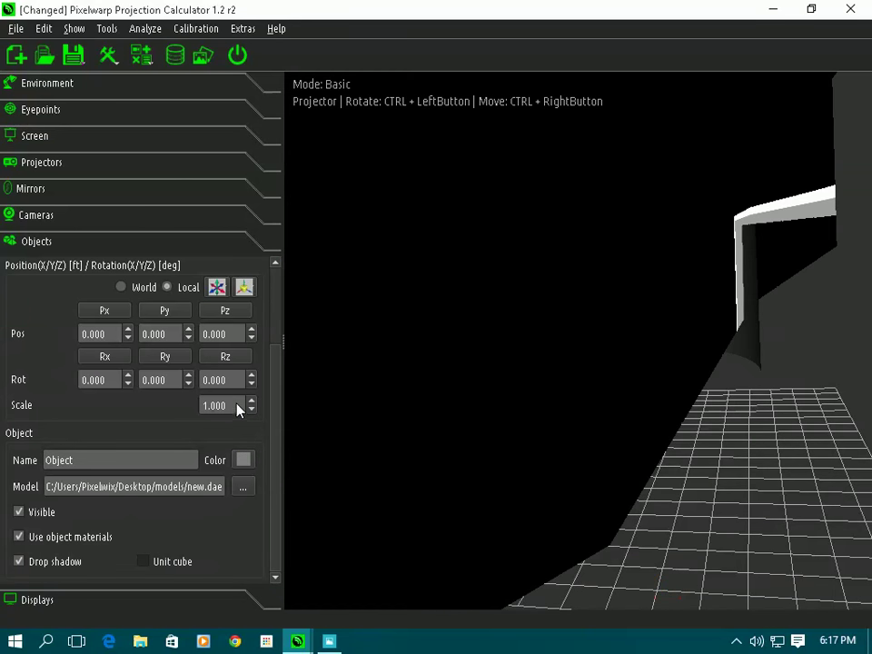
Step: Set the human figure object's scale to 0.025 and turn off the use of its object materials
key("BackSpace")
type("0.025")
key("Return")
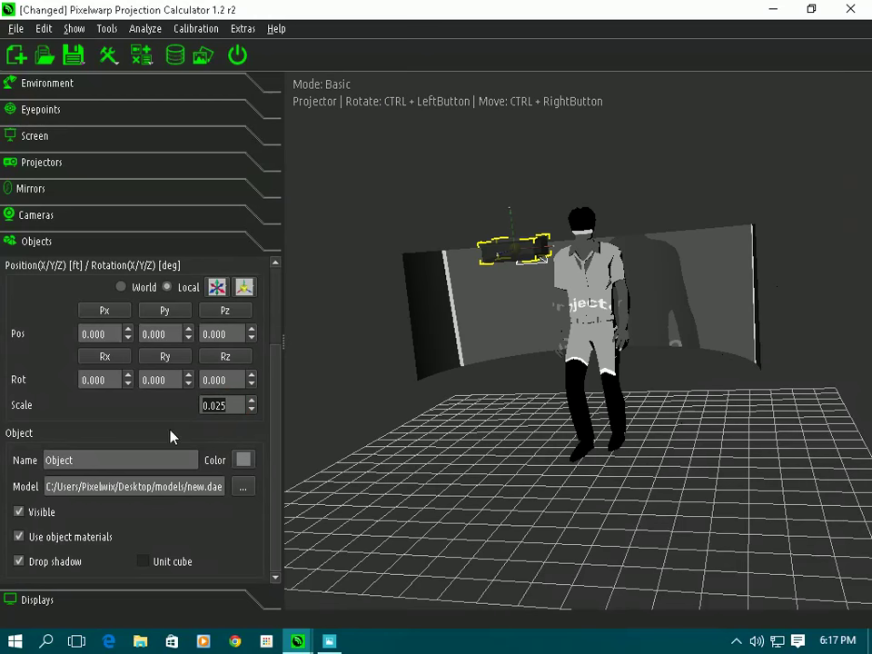
left_click(16, 537)
Step: Move the human figure object within the projector's beam to about -0.666, -0.270, 0.398 ft, then deselect it
left_click_drag(465, 491, 556, 498)
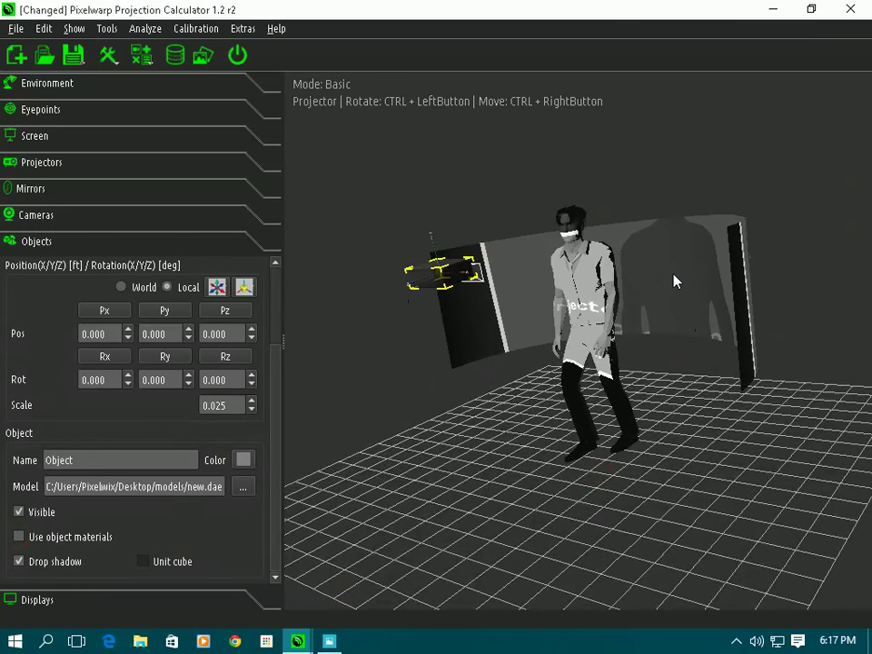
left_click_drag(674, 282, 488, 331)
right_click_drag(449, 379, 409, 266, "ctrl")
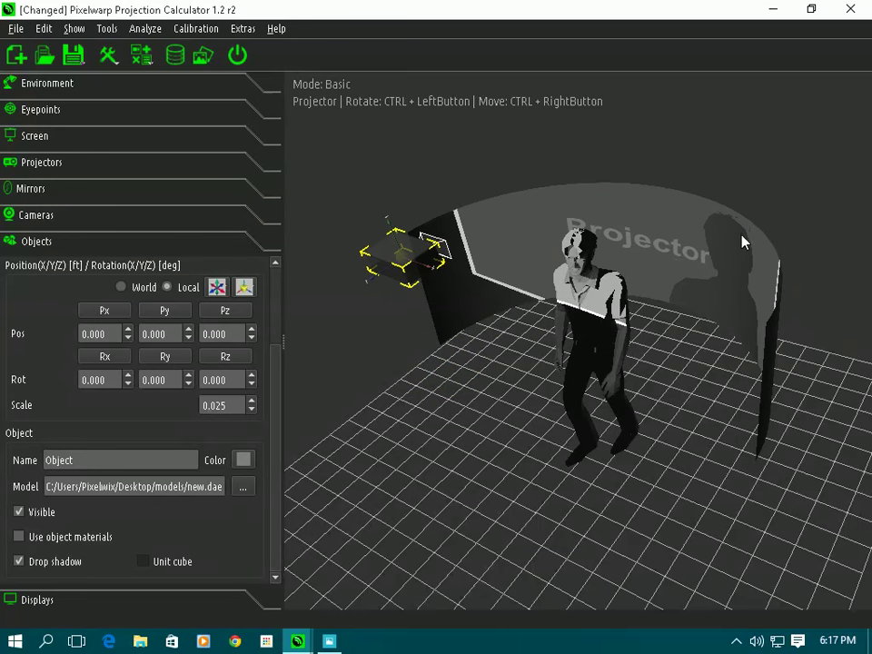
left_click_drag(743, 240, 666, 230)
left_click(587, 332)
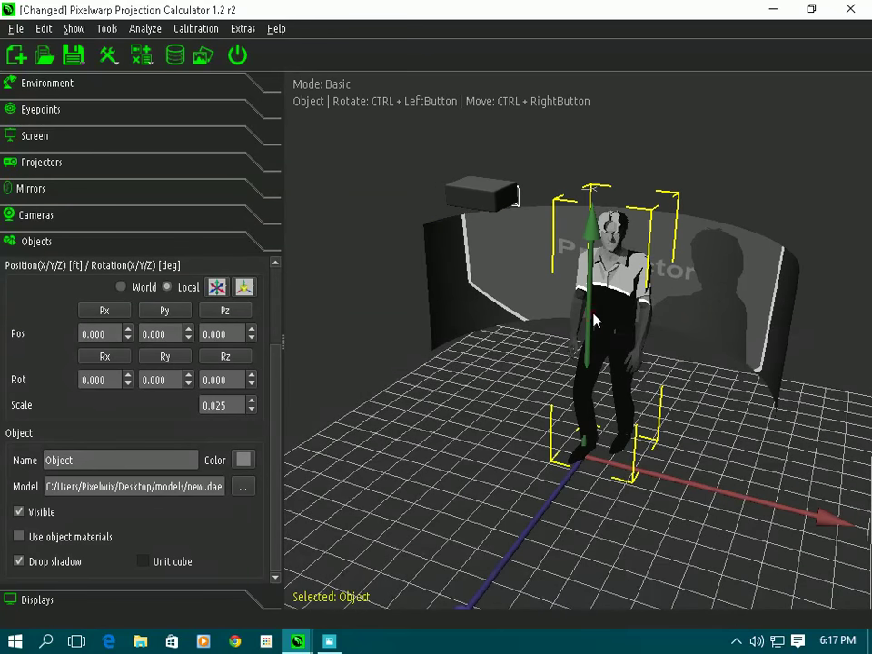
right_click_drag(598, 312, 567, 333, "ctrl")
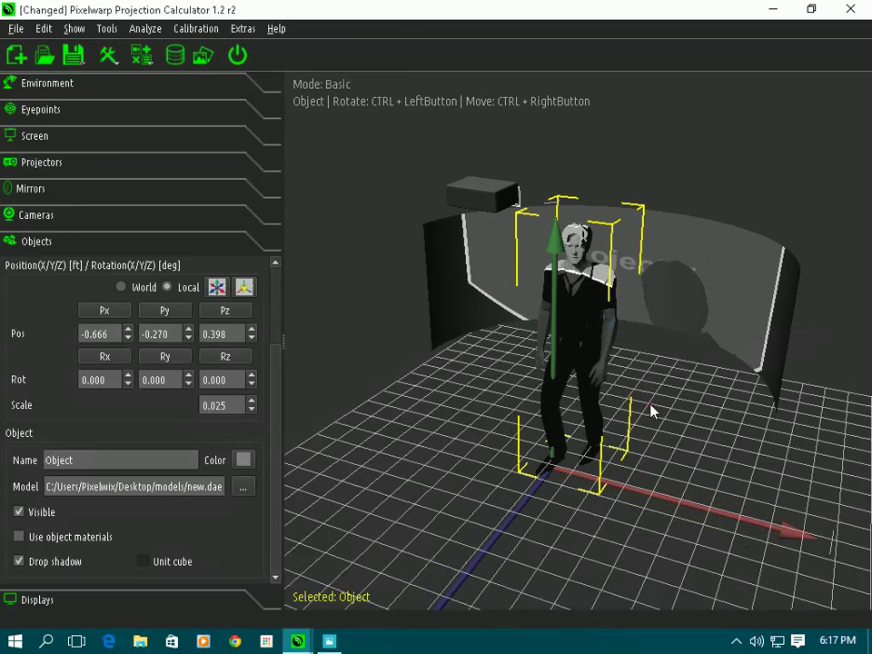
left_click(392, 411)
Step: Raise the cylinder screen behind the human figure to a position of about -0.102, 3.824, -0.710 ft and deselect it
left_click_drag(521, 395, 649, 325)
left_click(674, 290, "shift")
right_click_drag(674, 286, 687, 200, "ctrl")
left_click_drag(598, 481, 395, 375)
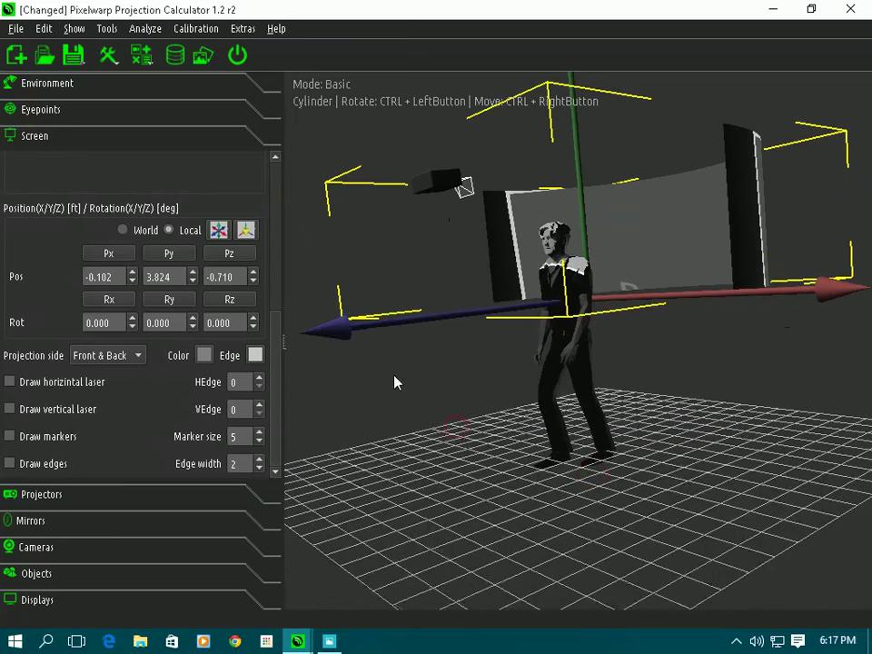
left_click(536, 478, "shift")
left_click_drag(536, 478, 470, 317)
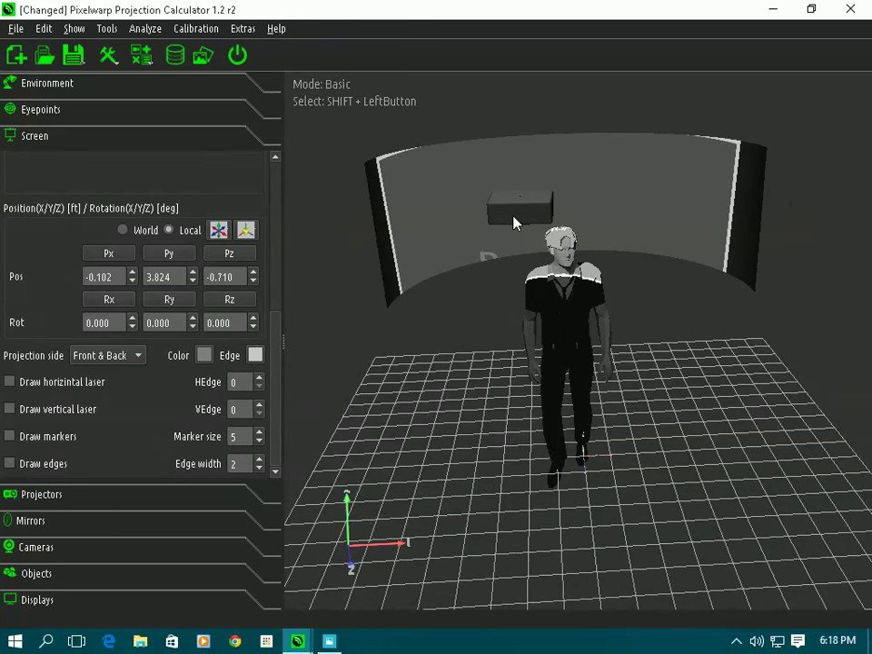
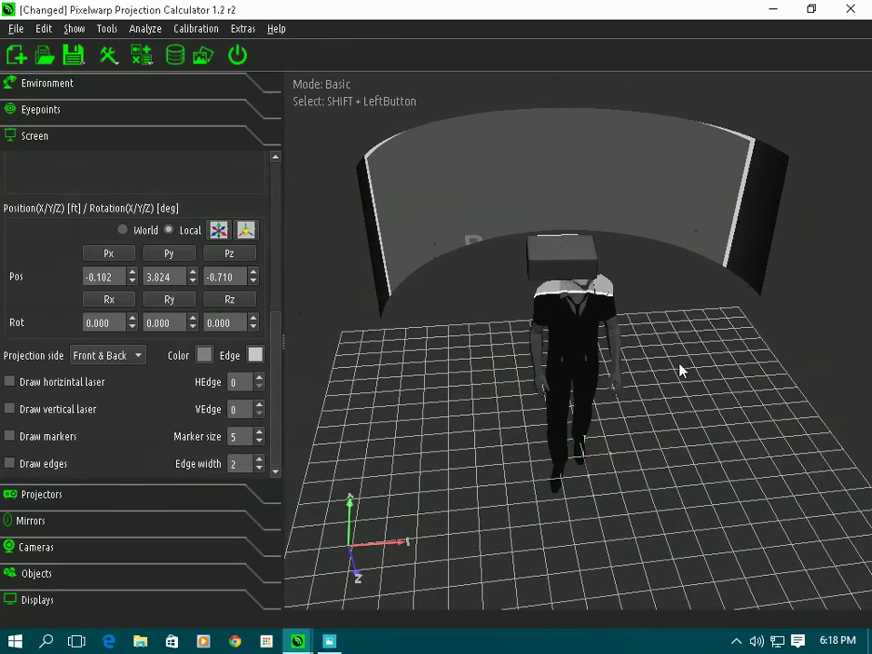
Step: Open the recent project rsh 360.design and turn off edge drawing for the imported theater screen model
left_click(19, 29)
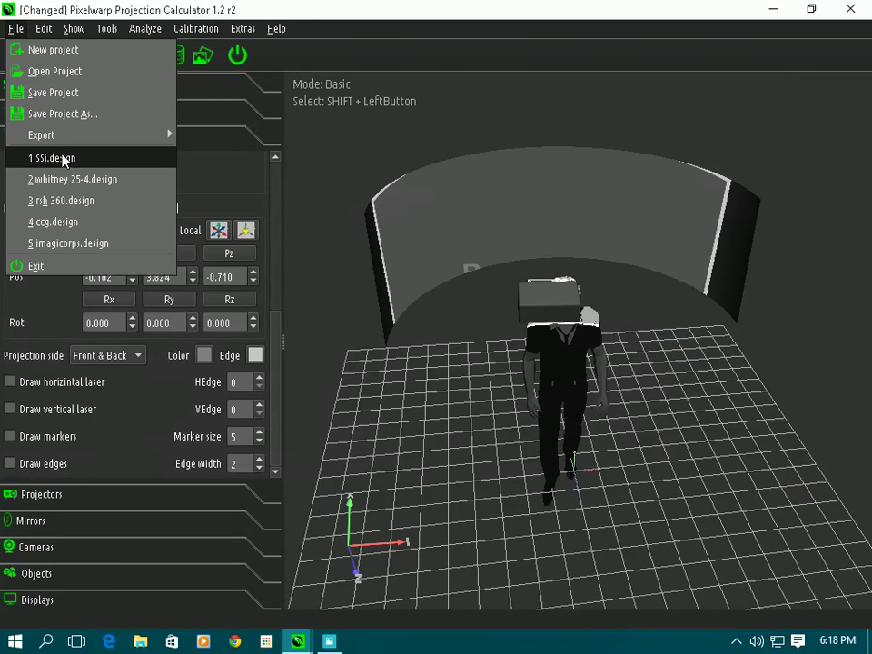
left_click(57, 200)
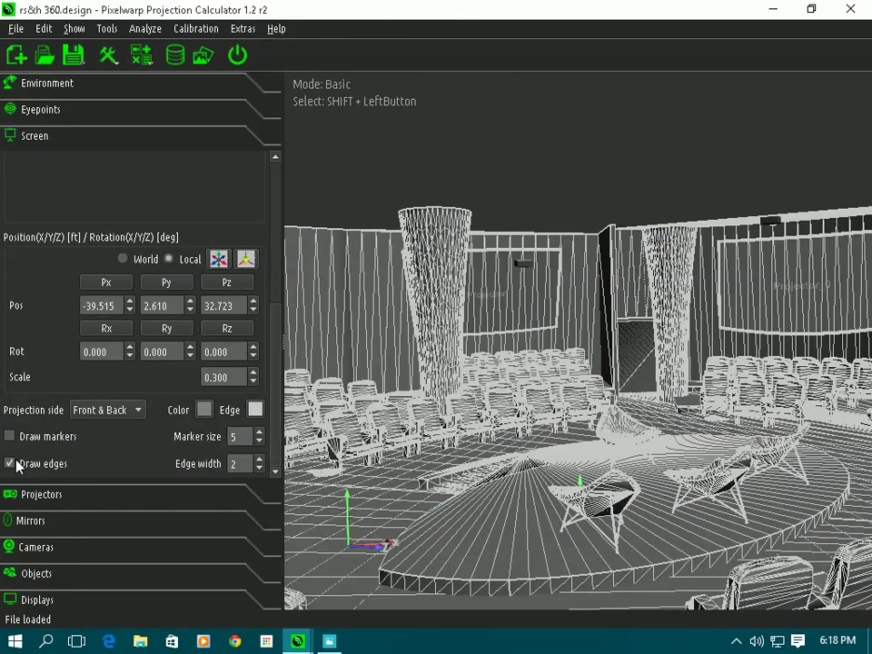
left_click(11, 462)
left_click_drag(597, 416, 636, 489)
scroll(613, 415, "down", 8)
scroll(670, 273, "up", 6)
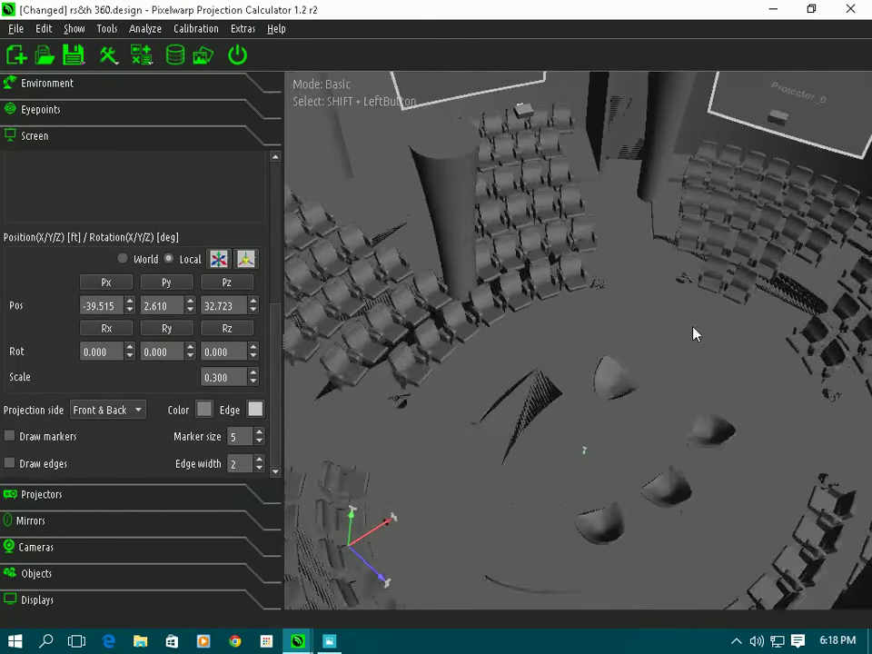
left_click_drag(500, 261, 473, 118)
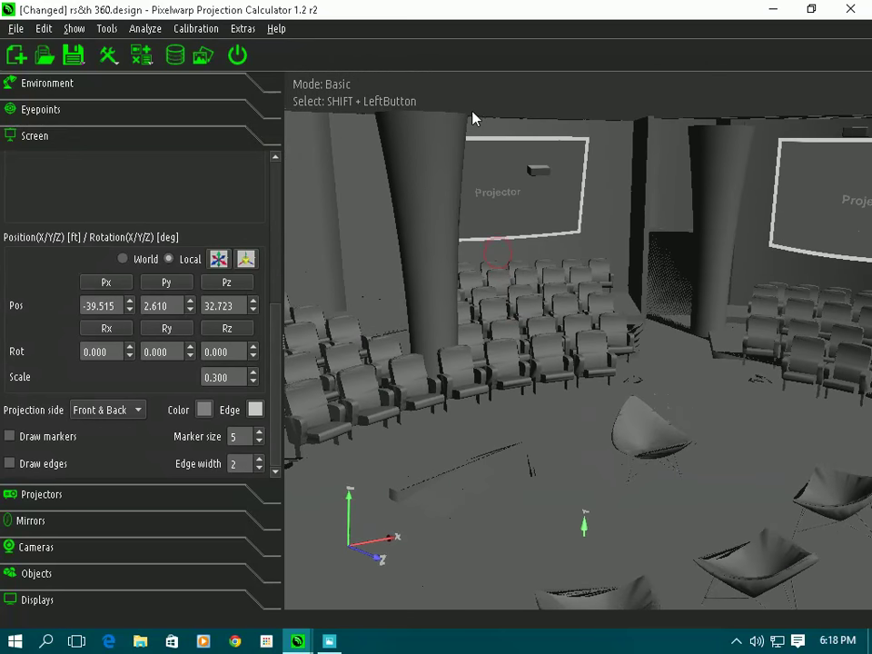
Step: Assign the image seljalandsfoss-i-5760x1200 to the ceiling projector named Projector and enable its image projection
left_click(542, 172, "shift")
left_click_drag(542, 172, 680, 332, "ctrl")
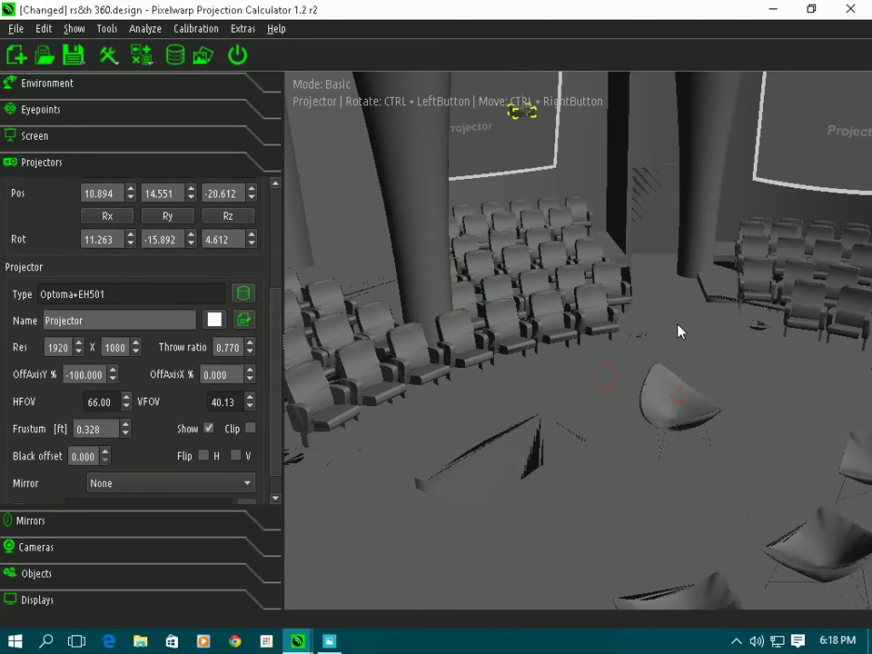
left_click_drag(571, 416, 469, 271)
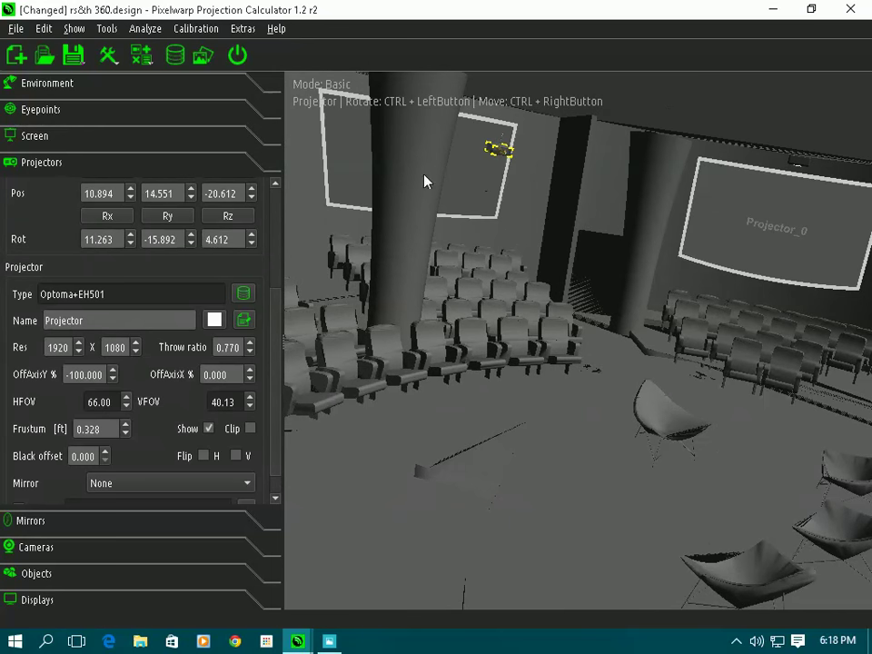
left_click_drag(827, 248, 575, 392)
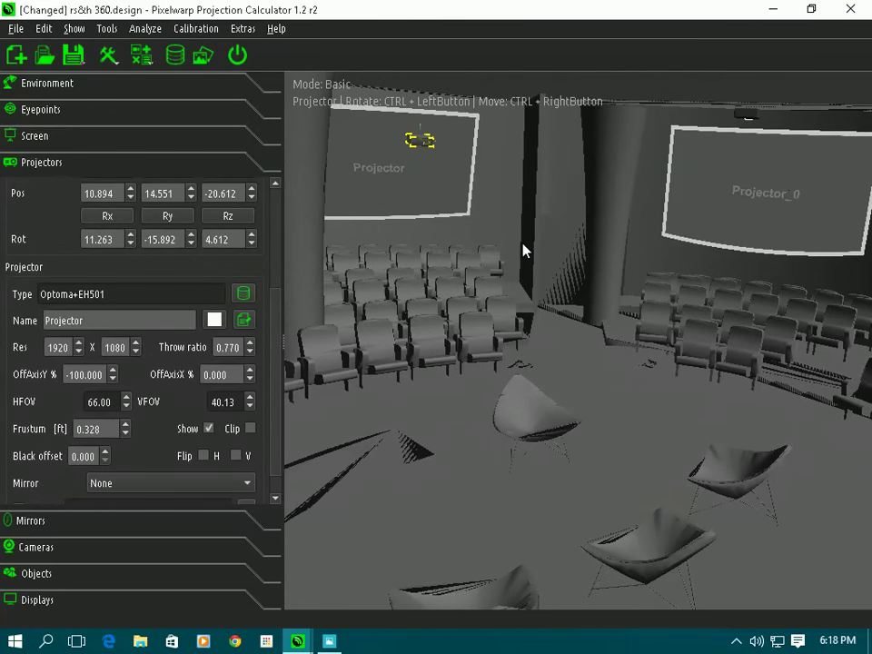
scroll(283, 344, "down", 1)
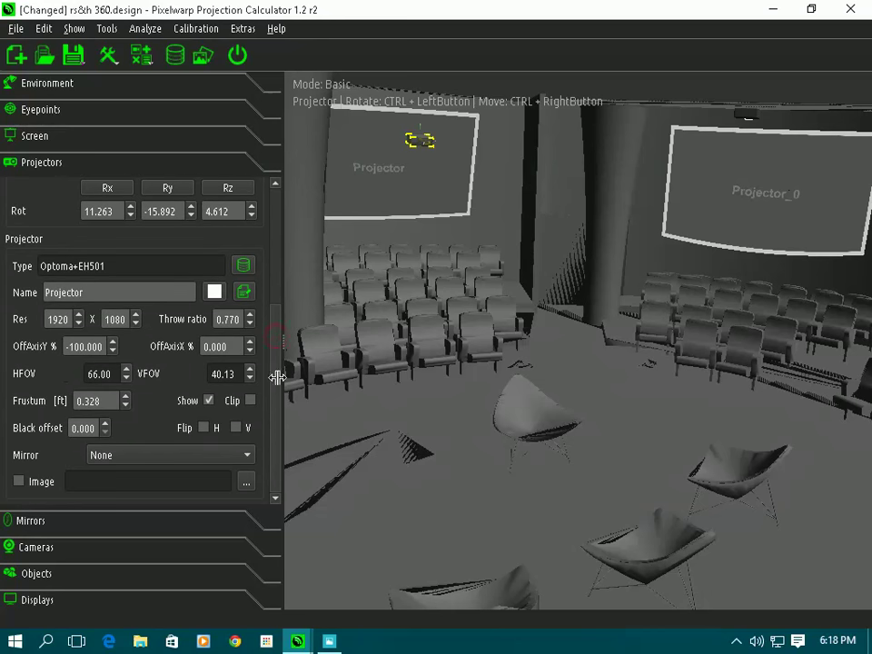
left_click(18, 482)
left_click(244, 486)
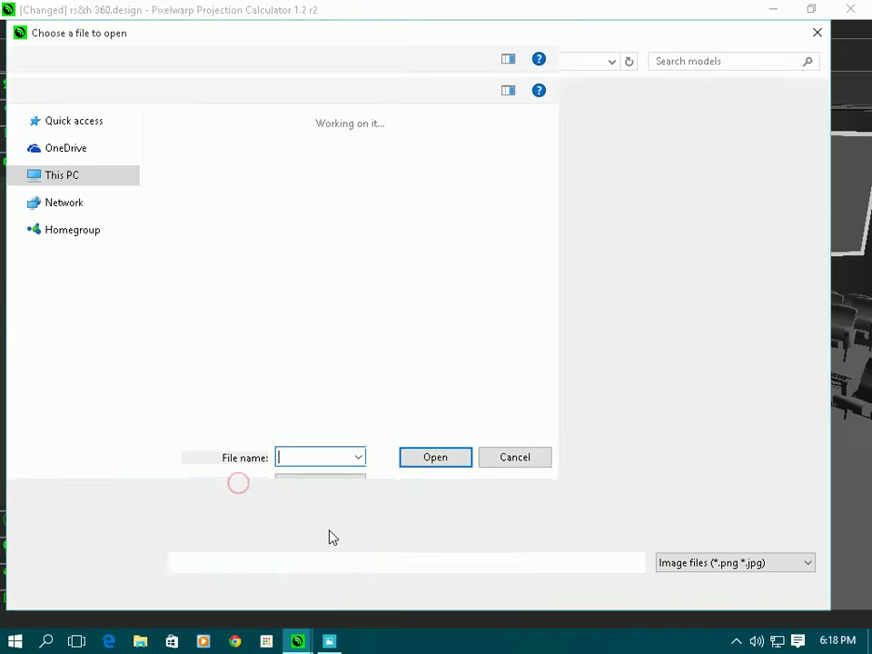
scroll(528, 464, "down", 3)
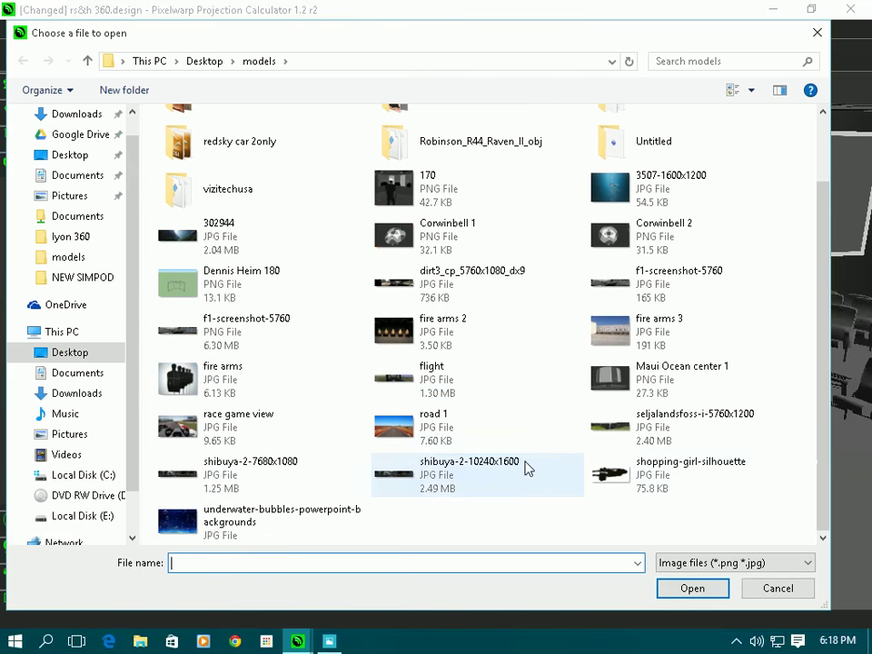
left_click(615, 437)
left_click(687, 589)
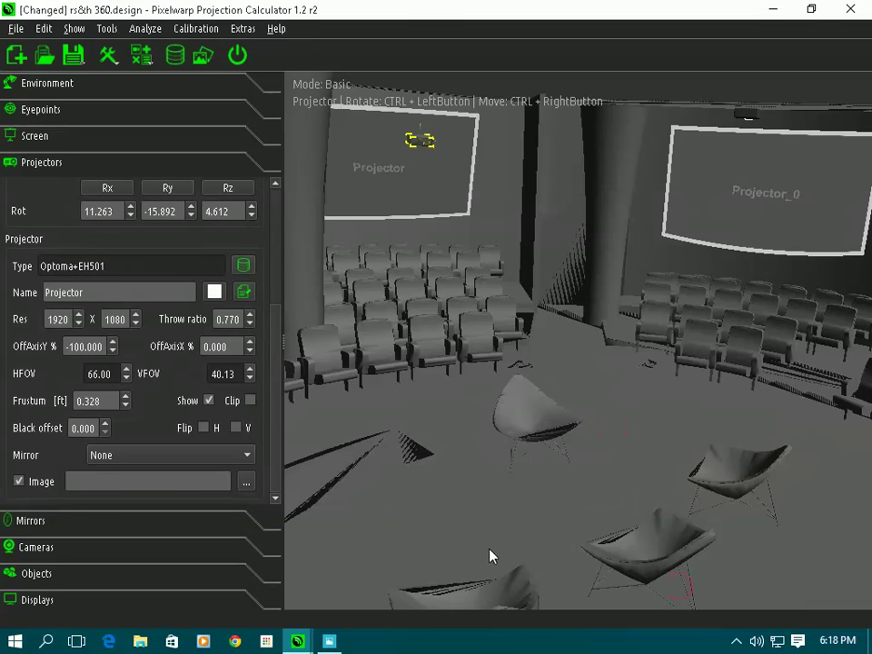
Step: Rotate the image-showing projector slightly to about 10.879, -16.036, 4.459 degrees
left_click_drag(450, 330, 371, 304)
mouse_move(476, 205)
left_mouse_down("ctrl")
mouse_move(474, 194)
mouse_move(469, 213)
mouse_move(444, 195)
mouse_move(429, 213)
mouse_move(442, 275)
mouse_move(448, 230)
mouse_move(433, 6)
mouse_move(425, 104)
mouse_move(440, 220)
mouse_move(470, 202)
left_mouse_up("ctrl")
scroll(509, 388, "down", 2)
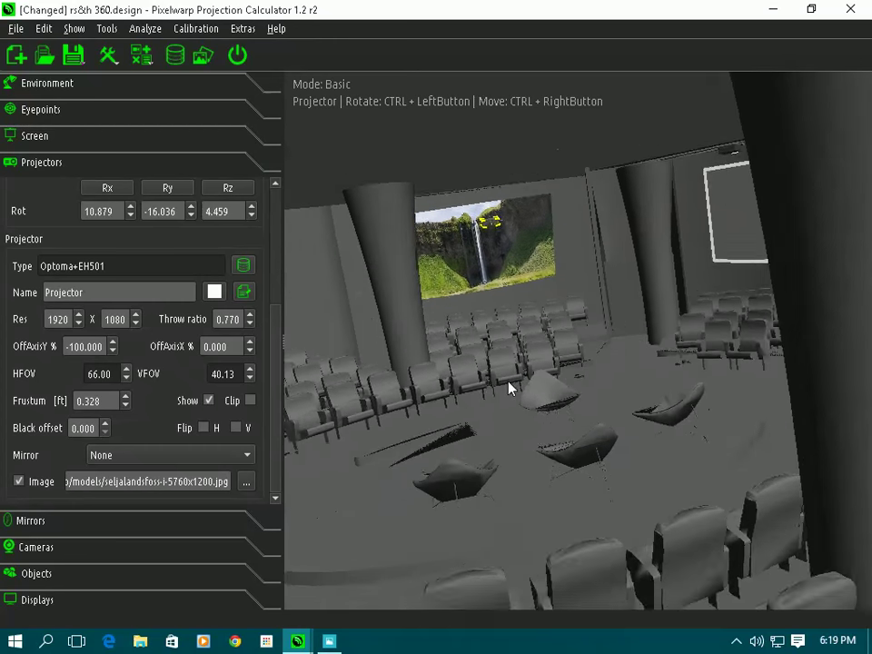
scroll(509, 388, "down", 3)
left_click_drag(508, 364, 544, 485)
scroll(542, 429, "down", 3)
left_click_drag(542, 430, 436, 318)
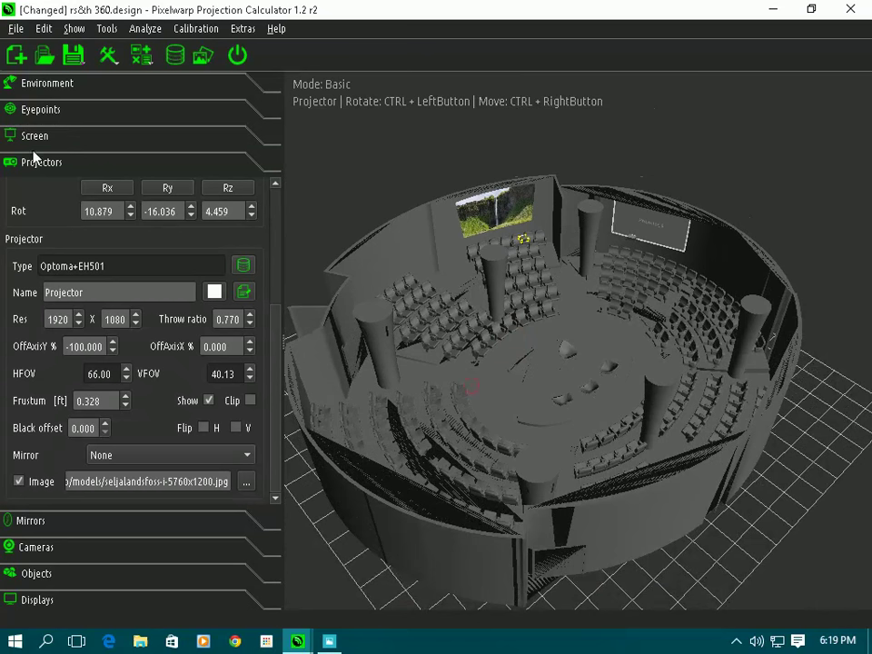
Step: Open the recent project whitney 25-4.design and examine its projector ring inside the cylinder screen
left_click(15, 30)
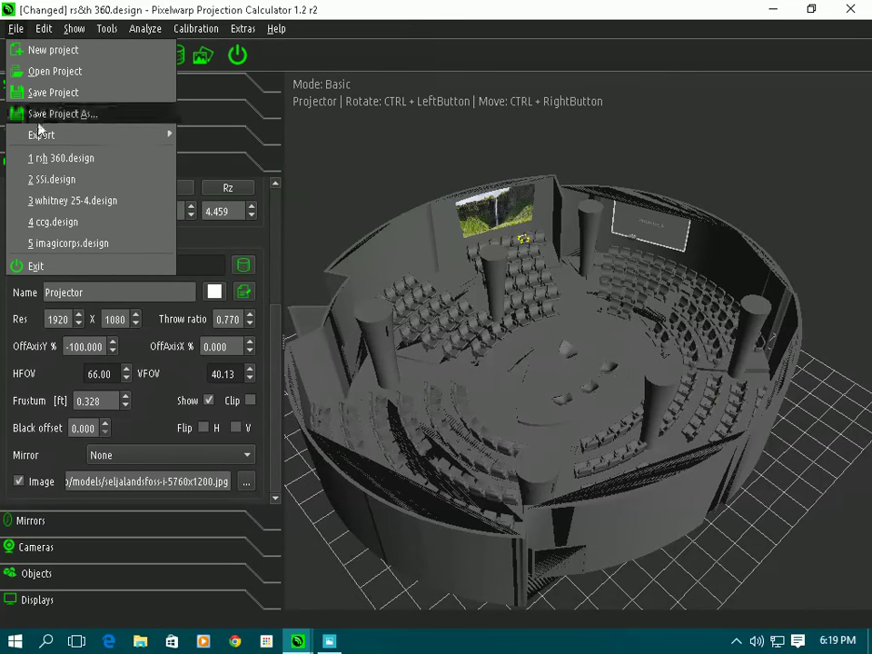
left_click(70, 201)
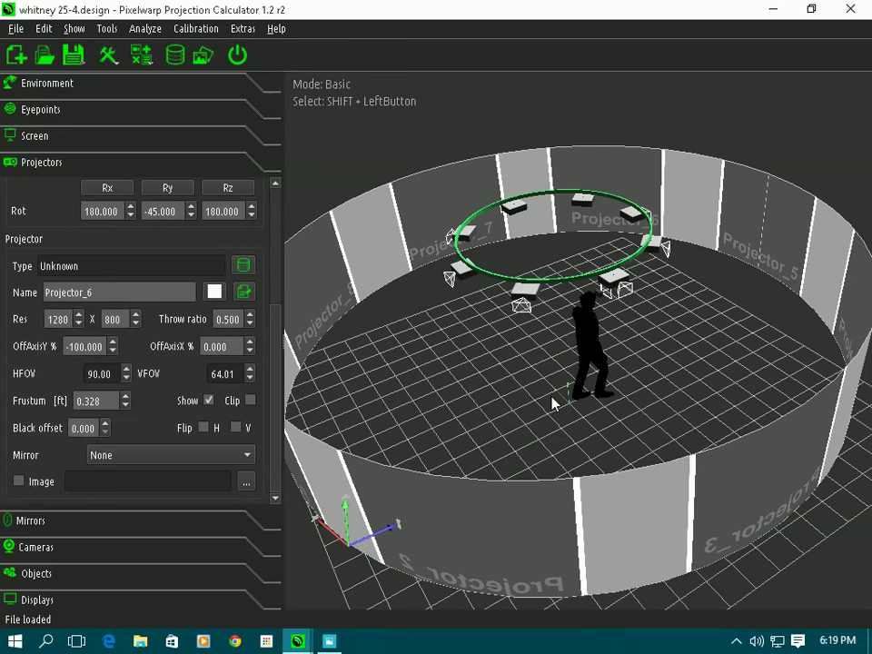
left_click_drag(551, 397, 577, 360)
scroll(574, 356, "up", 4)
left_click_drag(640, 475, 496, 350)
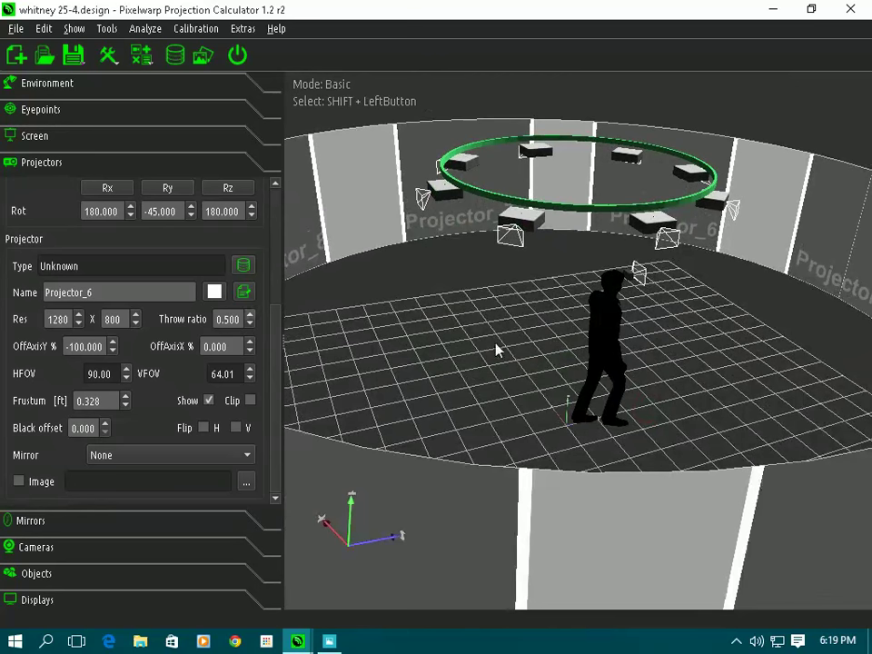
Step: Set the cylinder screen's begin angle to -90 degrees
left_click(59, 143)
left_click_drag(278, 313, 290, 144)
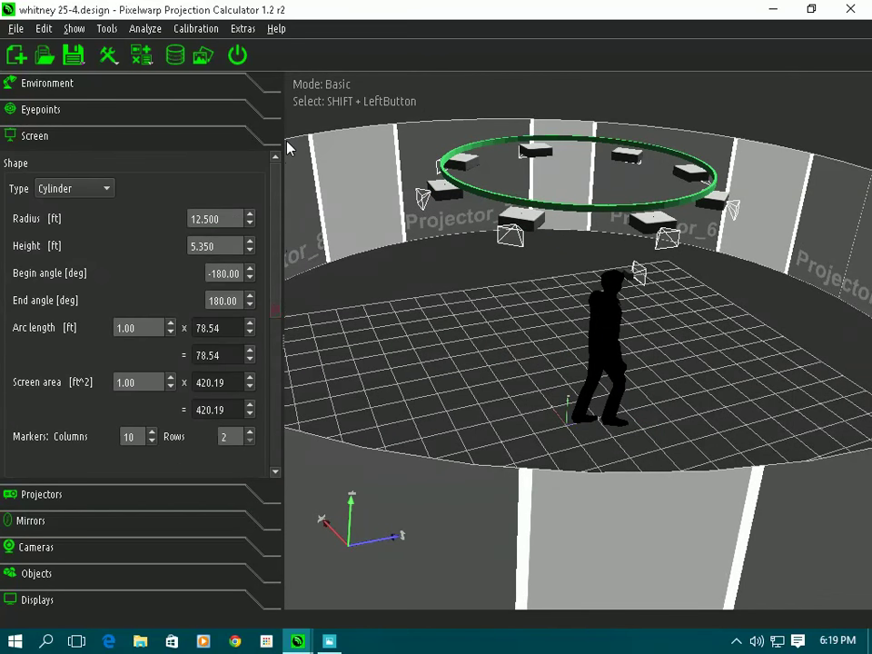
left_click(216, 275)
scroll(369, 313, "down", 5)
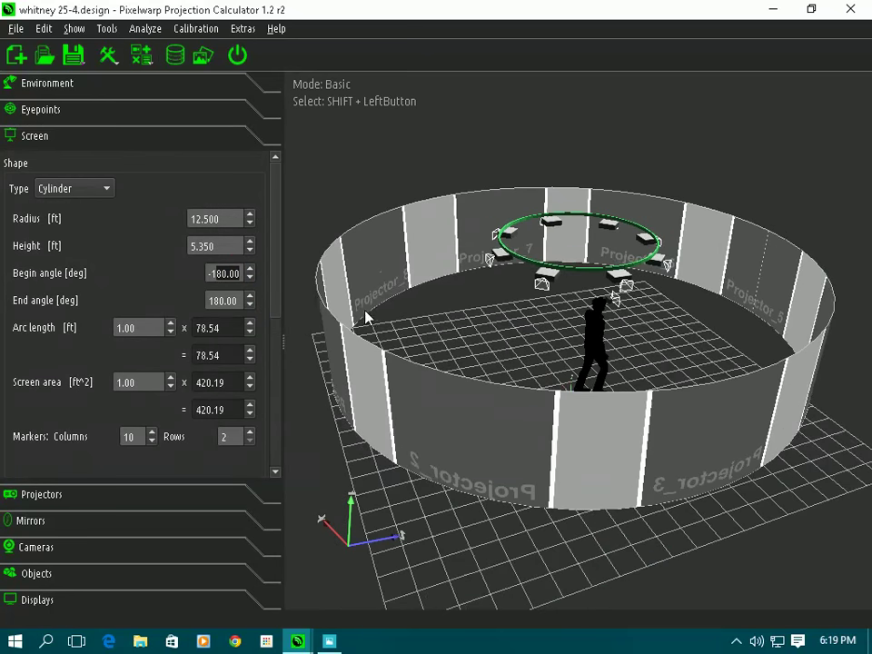
double_click(215, 273)
type("90")
key("Return")
type("-")
key("Return")
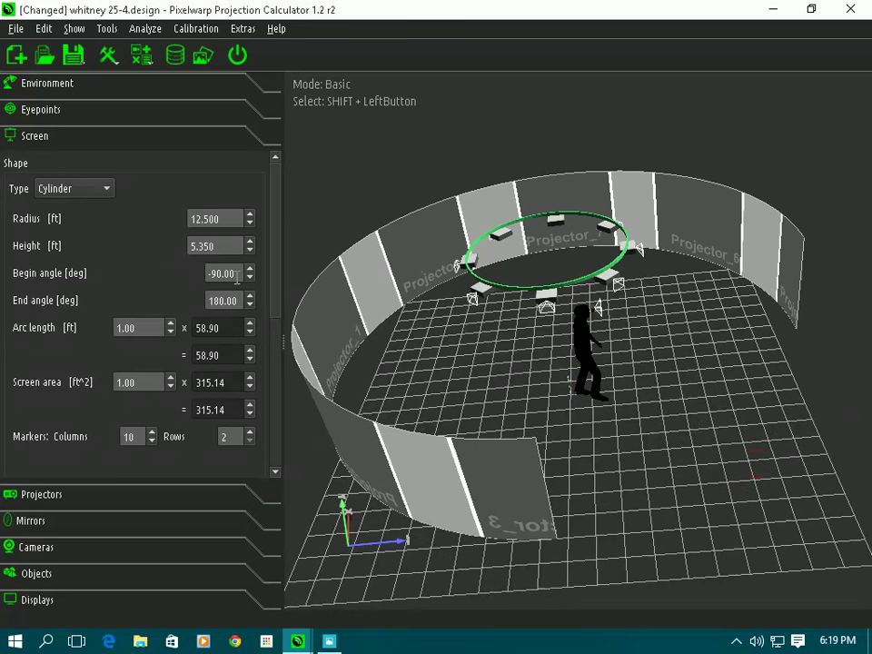
Step: Set the cylinder screen's begin angle back to -180 degrees to close the full circle
left_click_drag(233, 274, 213, 278)
type("-1")
key("Return")
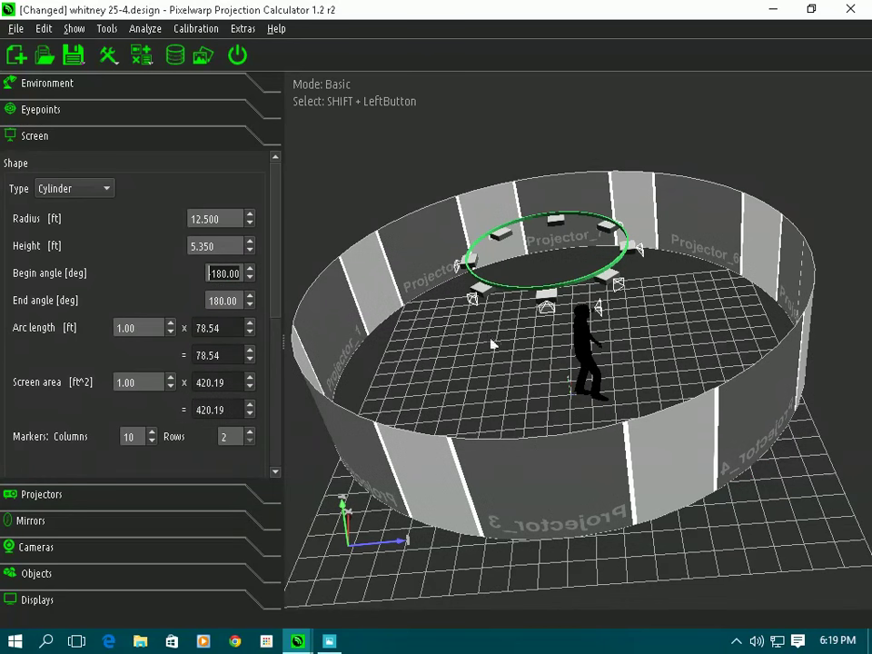
Step: Change the color of the circular projector frame object to dark red
scroll(509, 332, "up", 2)
scroll(545, 309, "up", 3)
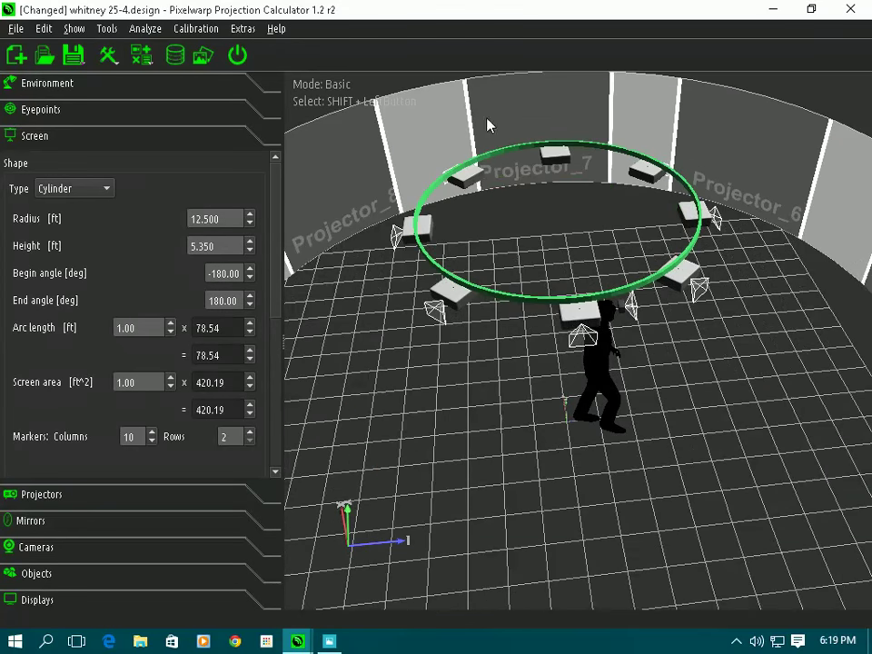
left_click(72, 577)
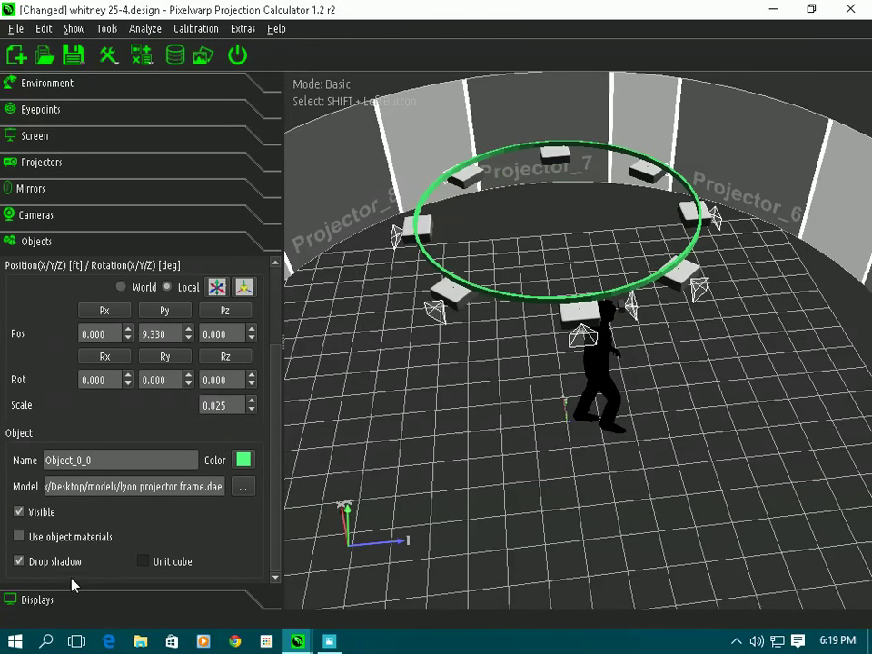
left_click(243, 461)
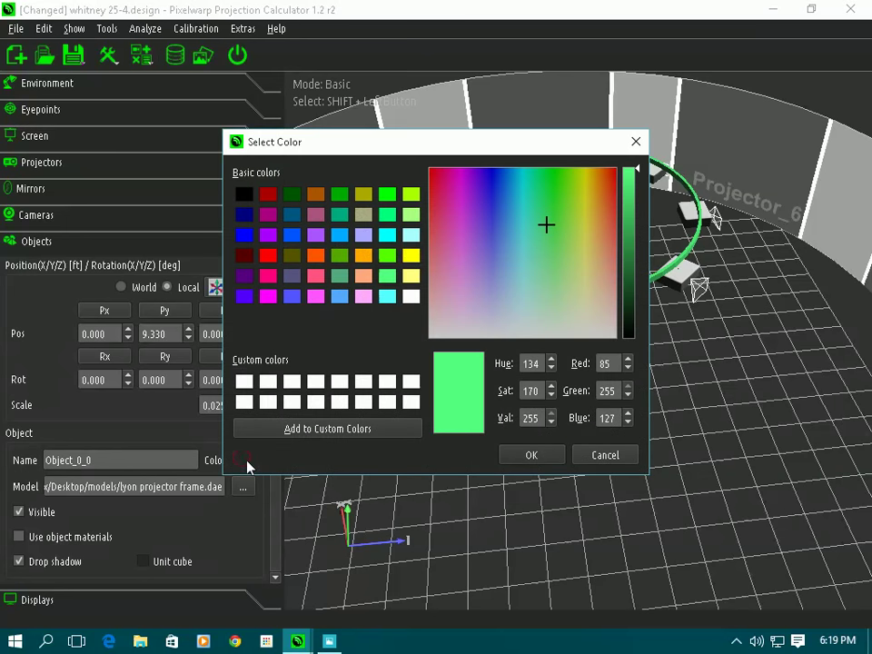
left_click(266, 197)
left_click(532, 455)
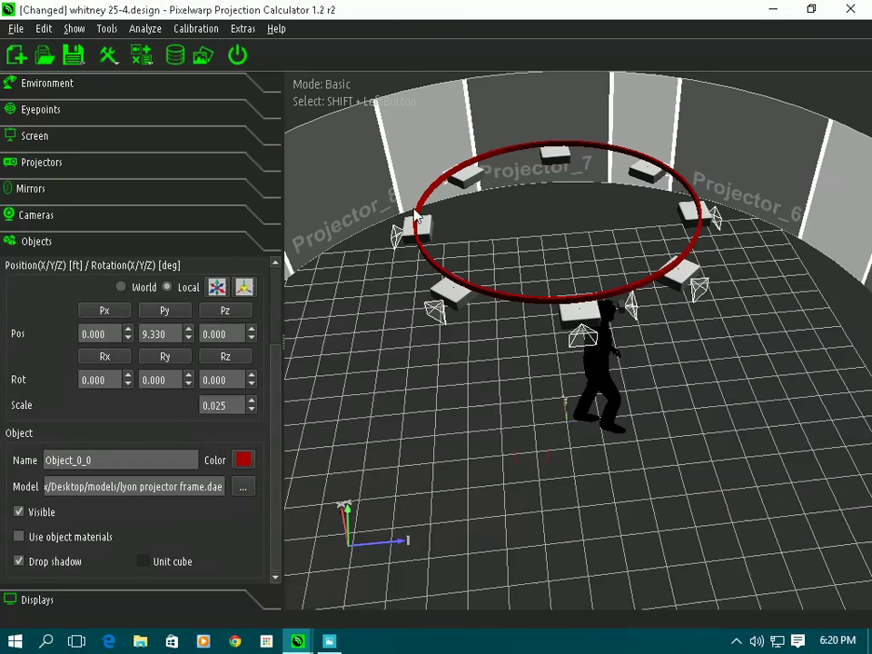
Step: Move Projector_7 outward from the red frame ring towards the screen, then deselect it
scroll(599, 345, "up", 5)
scroll(591, 336, "down", 5)
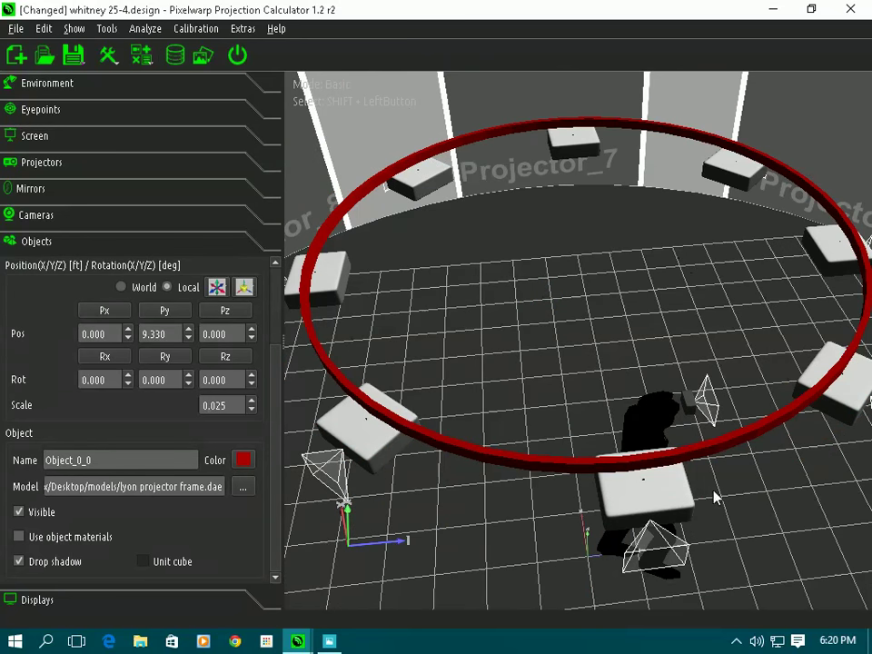
scroll(731, 503, "down", 5)
scroll(715, 444, "up", 6)
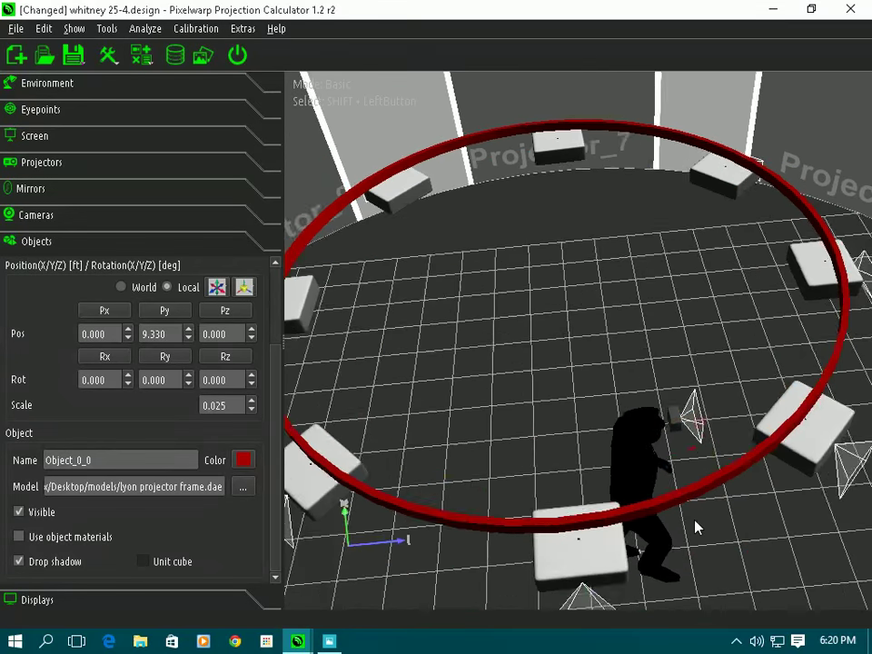
scroll(693, 502, "down", 6)
left_click_drag(622, 430, 638, 502)
scroll(673, 478, "up", 4)
scroll(654, 399, "up", 2)
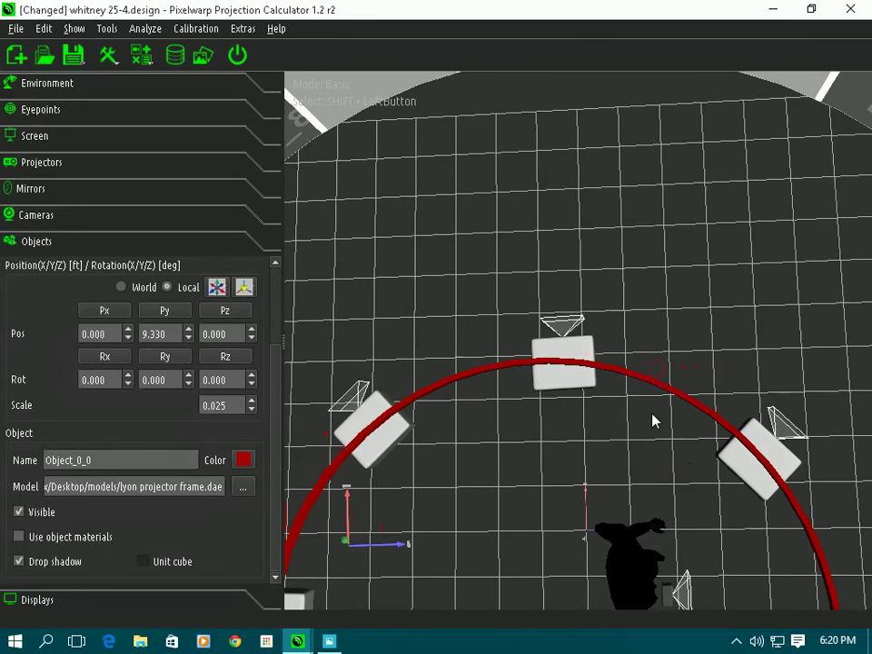
left_click(575, 380, "shift")
right_click_drag(575, 380, 578, 356, "ctrl")
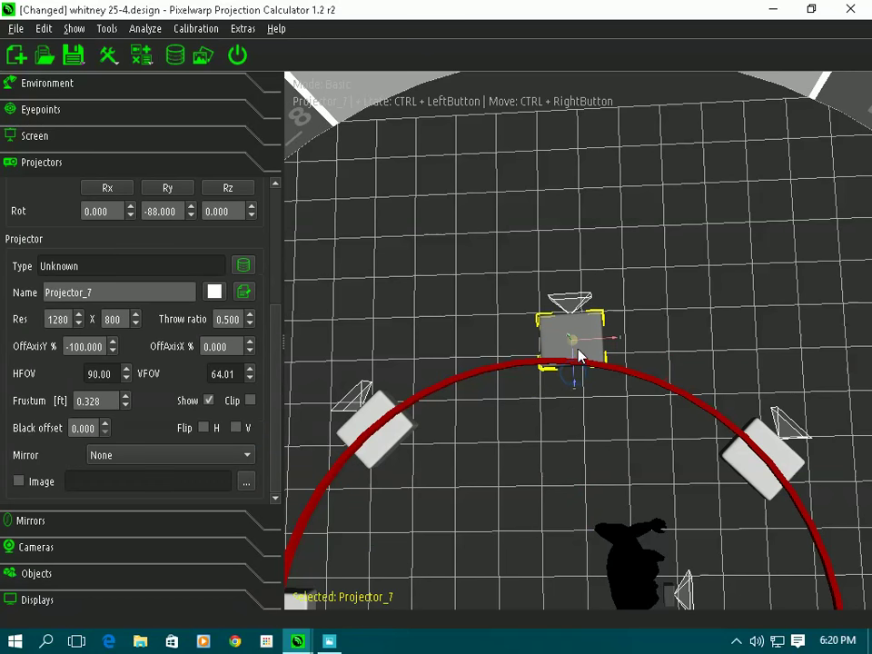
left_click(651, 340)
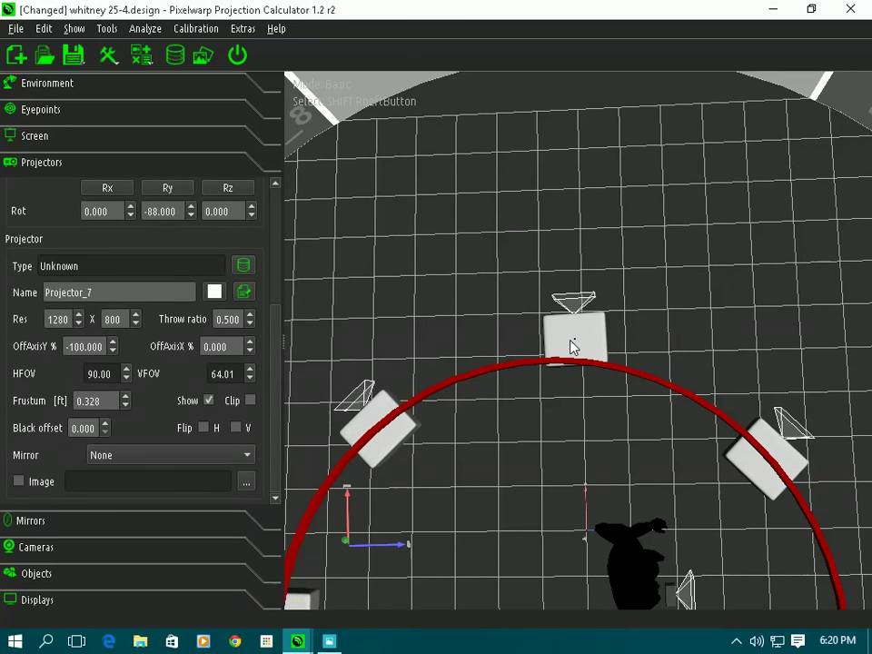
Step: Move Projector_7 back inward so its body is centered on the red frame ring, then deselect it
scroll(573, 345, "up", 3)
scroll(575, 346, "up", 3)
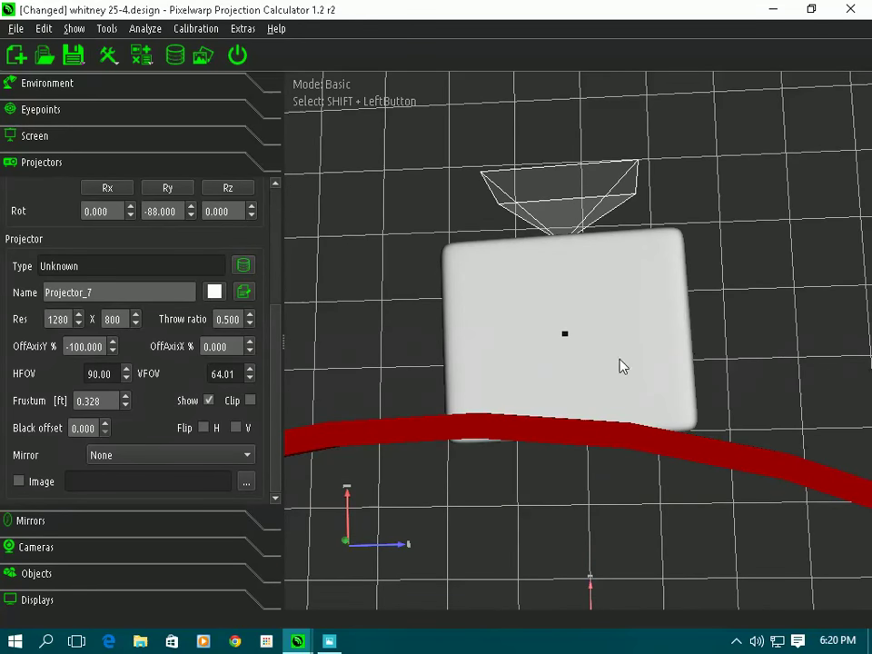
left_click(573, 335, "shift")
right_click_drag(582, 335, 588, 431, "ctrl")
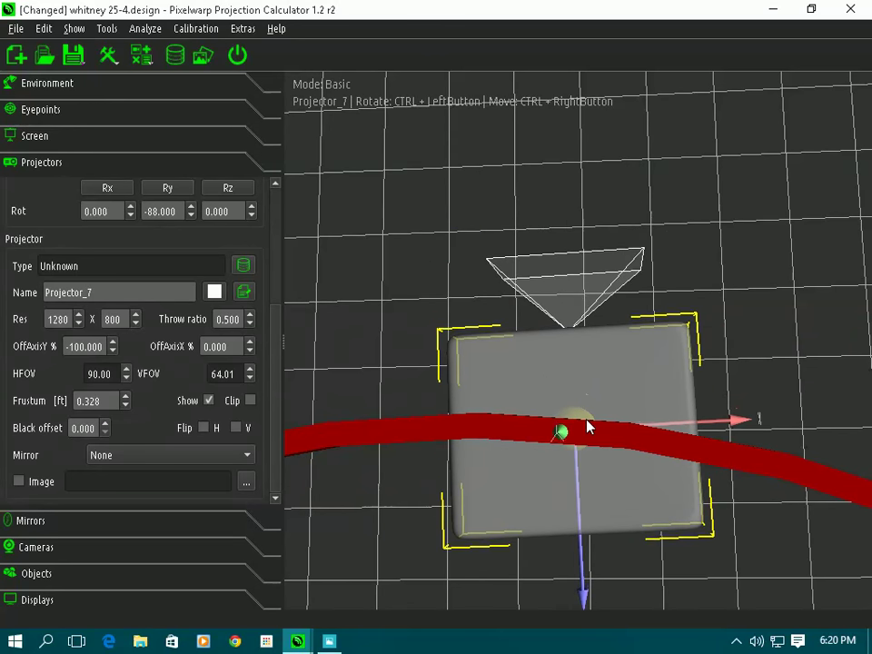
left_click(749, 353, "shift")
Step: Rotate Projector_7 freely to about 10.229, -89.756, 11.758 degrees
left_click_drag(750, 353, 501, 221)
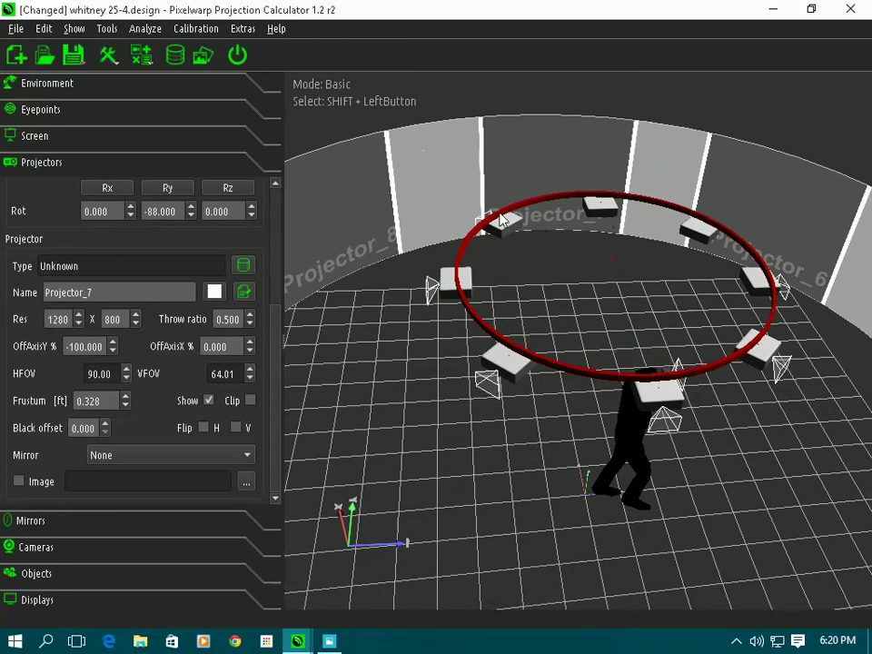
left_click(598, 213, "shift")
mouse_move(598, 212)
left_mouse_down("ctrl")
mouse_move(608, 216)
mouse_move(586, 215)
left_mouse_up("ctrl")
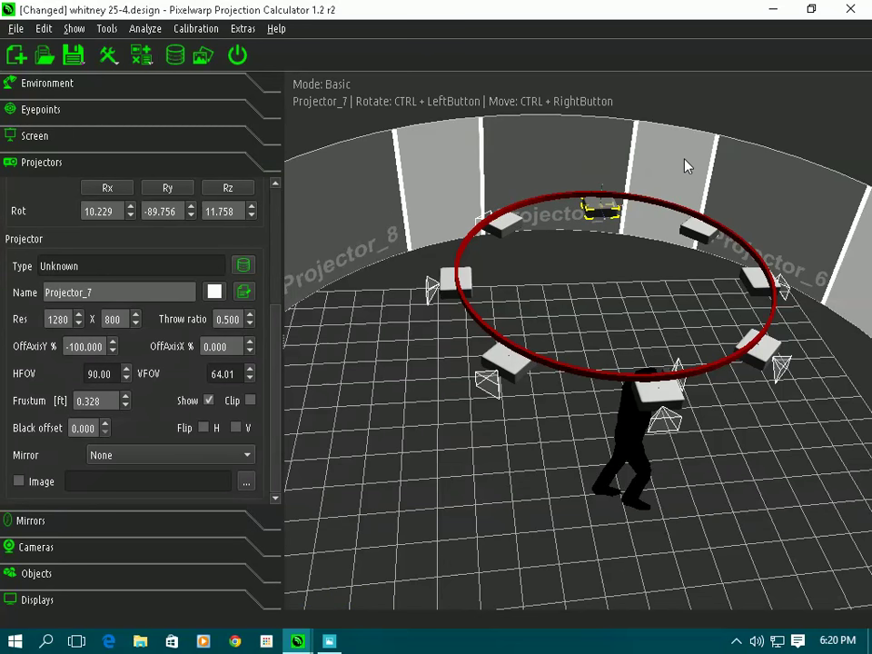
scroll(562, 172, "down", 3)
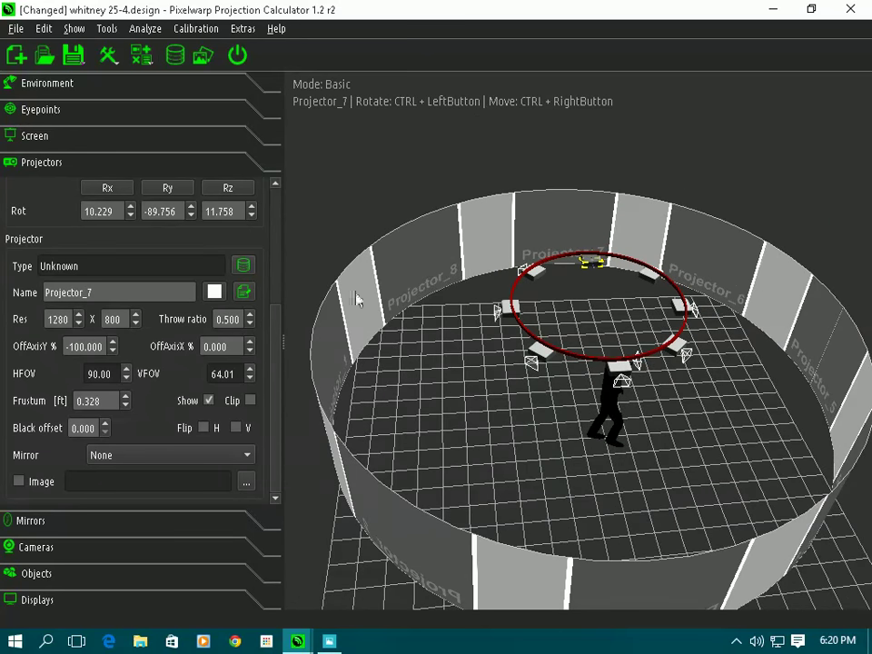
Step: Examine the cylindrical screen, its projector coverage areas and the red frame ring from several angles
left_click_drag(619, 292, 725, 323)
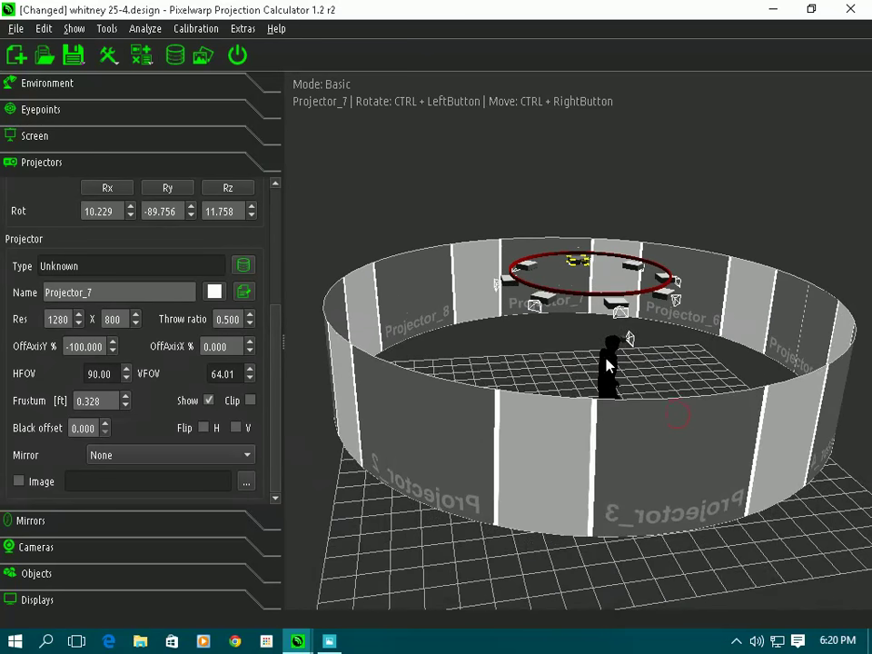
right_click_drag(593, 380, 592, 422)
left_click_drag(592, 422, 612, 348)
right_click_drag(611, 349, 614, 415)
left_click_drag(610, 484, 629, 515)
left_click_drag(620, 438, 584, 419)
scroll(581, 414, "down", 5)
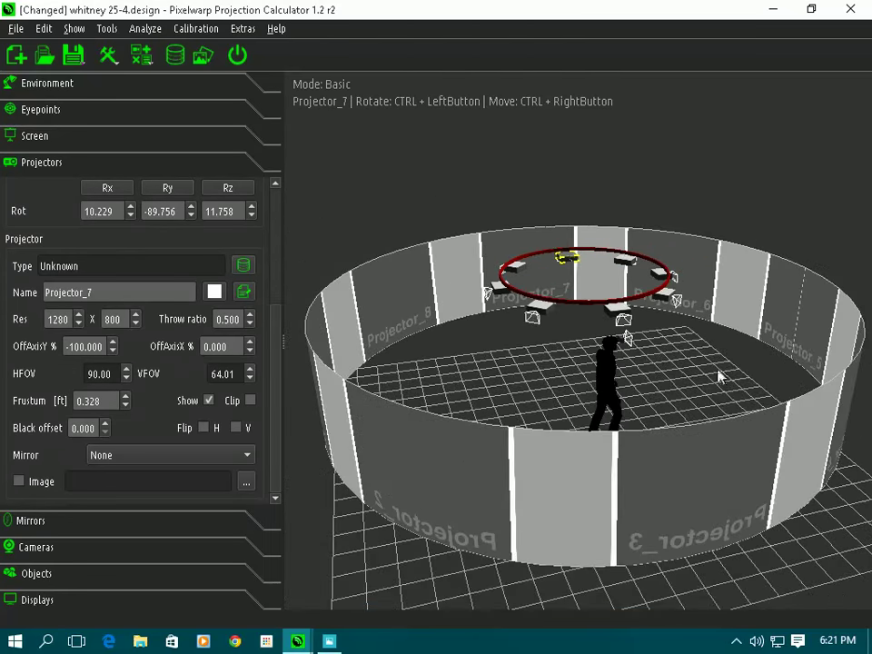
left_click_drag(559, 477, 424, 406)
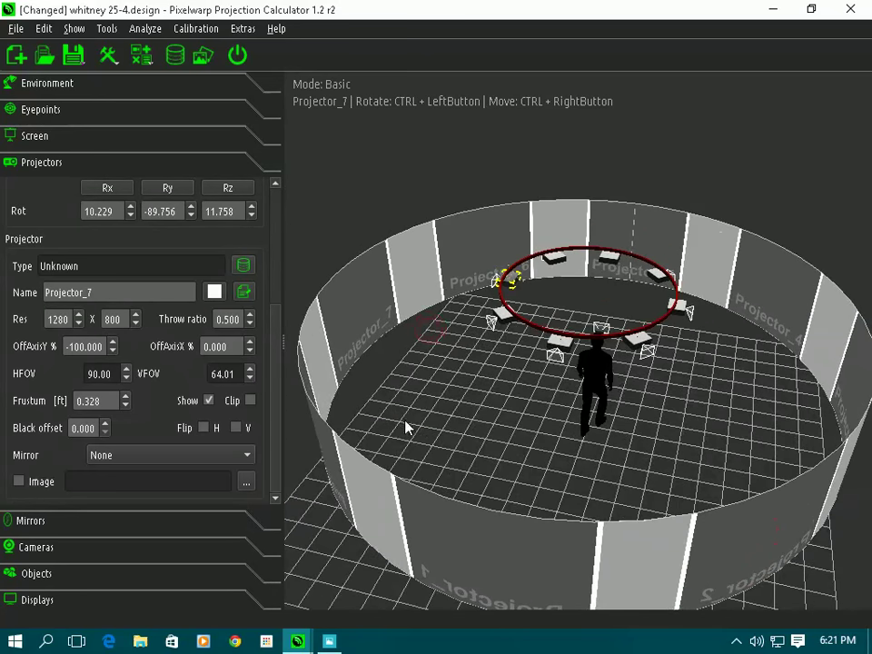
scroll(613, 436, "up", 5)
scroll(636, 406, "down", 5)
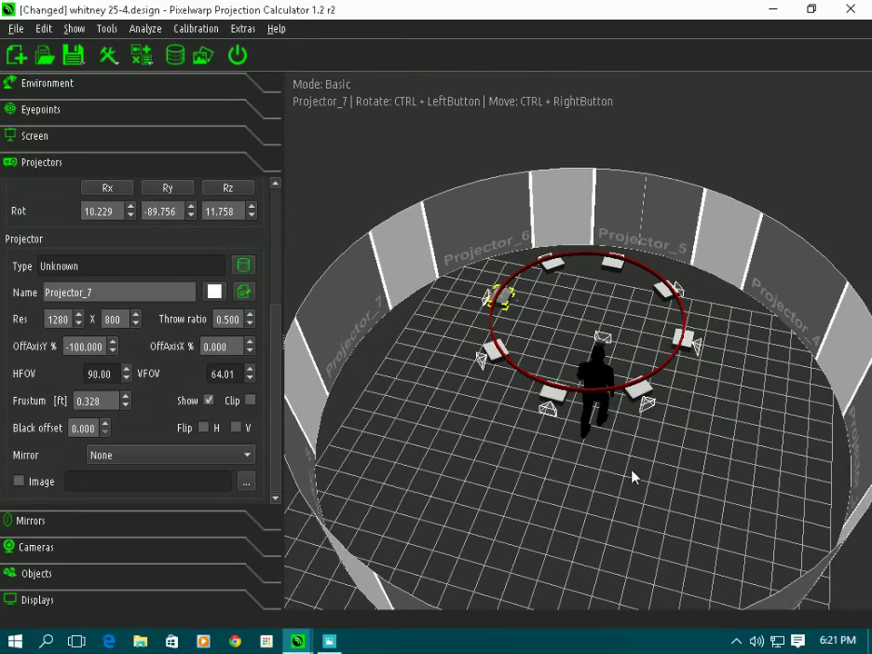
Step: Preview the warp and blend on the cylindrical screen with the recent custom image shibuya-2-7680x1080.jpg
left_click(144, 33)
mouse_move(196, 52)
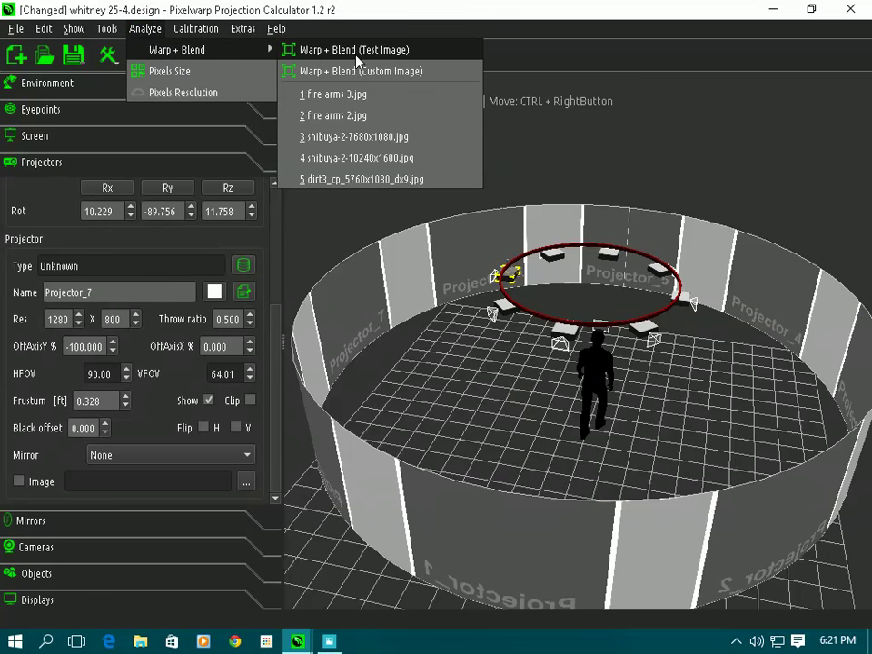
left_click(366, 137)
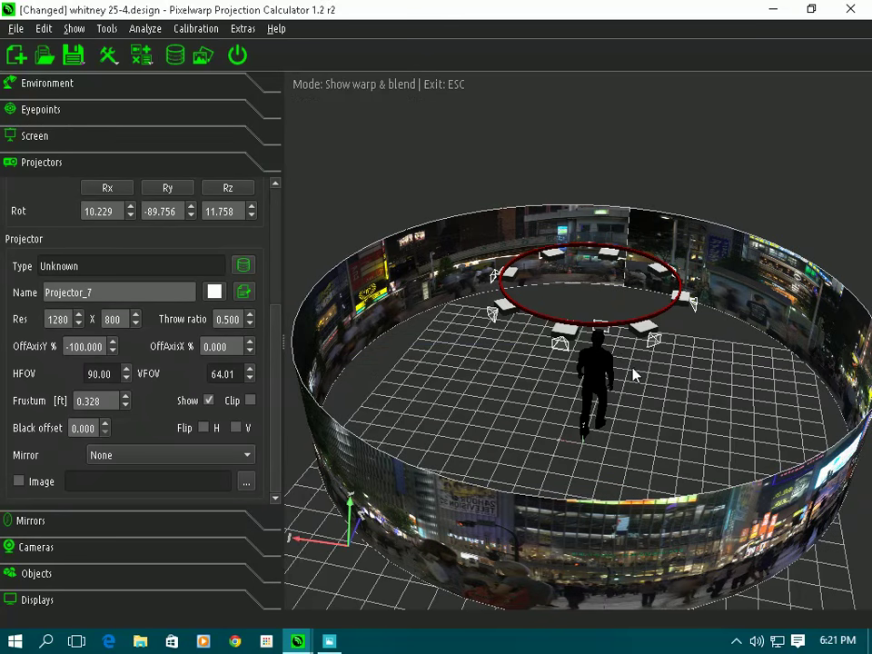
left_click_drag(668, 431, 643, 299)
scroll(643, 306, "up", 5)
middle_click_drag(501, 392, 654, 349)
scroll(650, 349, "down", 3)
scroll(649, 350, "down", 5)
left_click_drag(649, 351, 682, 338)
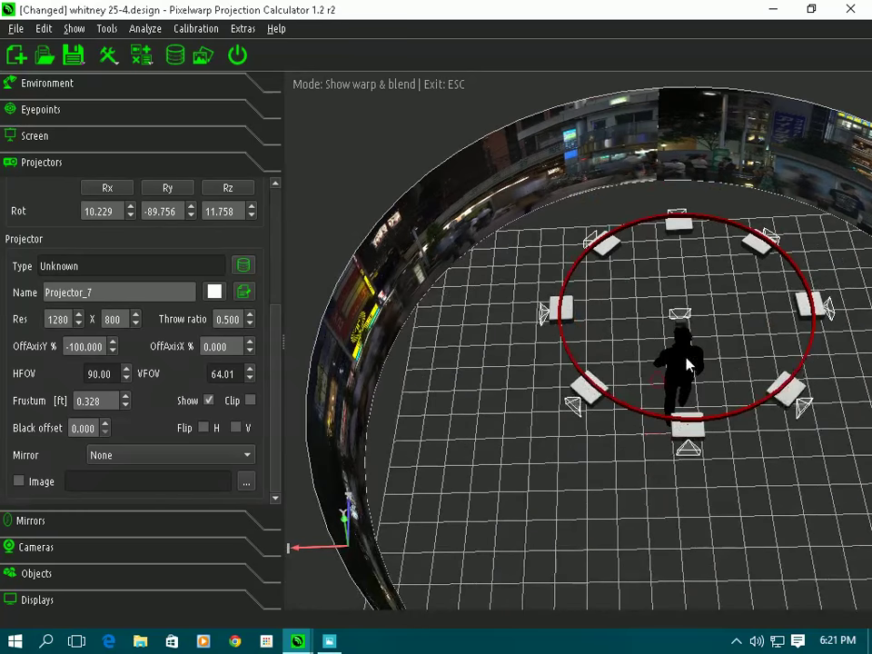
left_click_drag(685, 463, 685, 414)
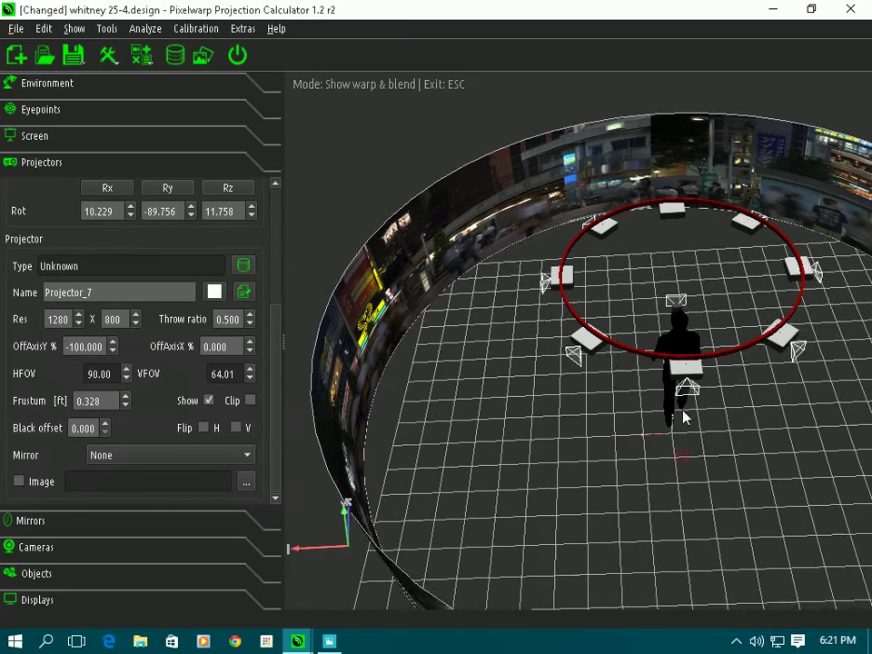
Step: Switch the scene view to the Eypoint camera to see the projected image from the viewer's position
left_click(41, 29)
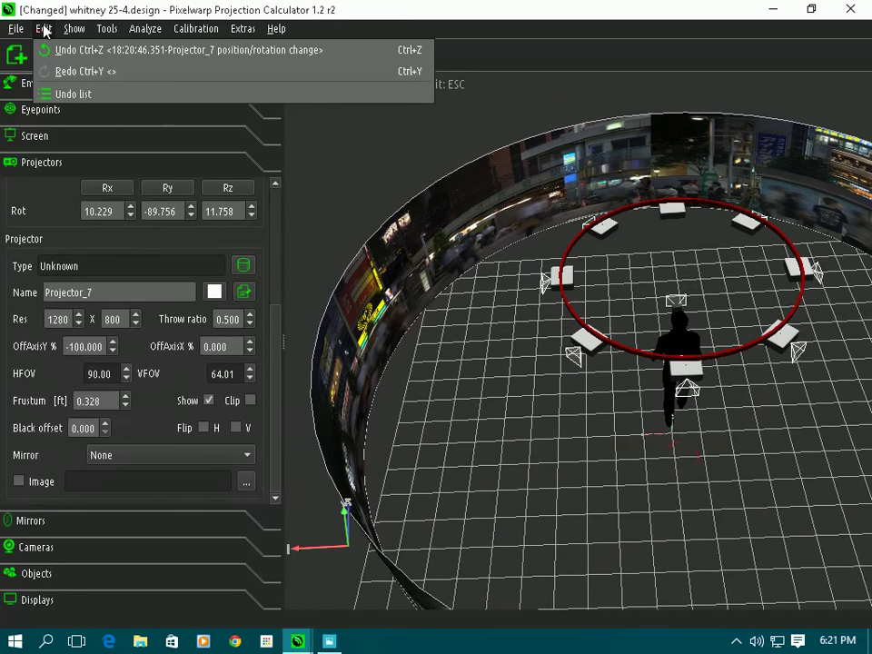
mouse_move(74, 32)
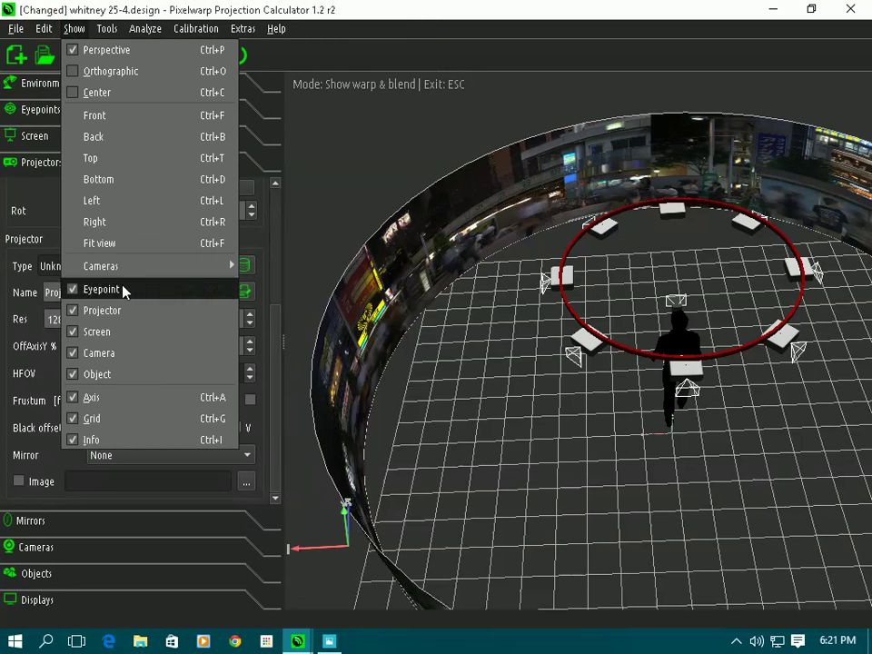
mouse_move(122, 273)
left_click(272, 267)
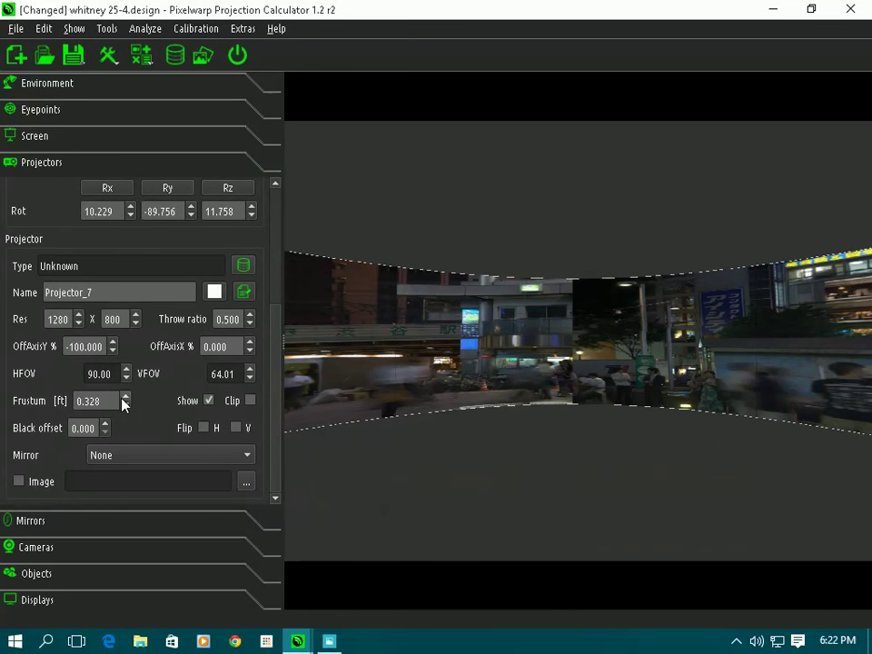
Step: Set the Eypoint camera's horizontal field of view to 60 degrees
left_click(101, 546)
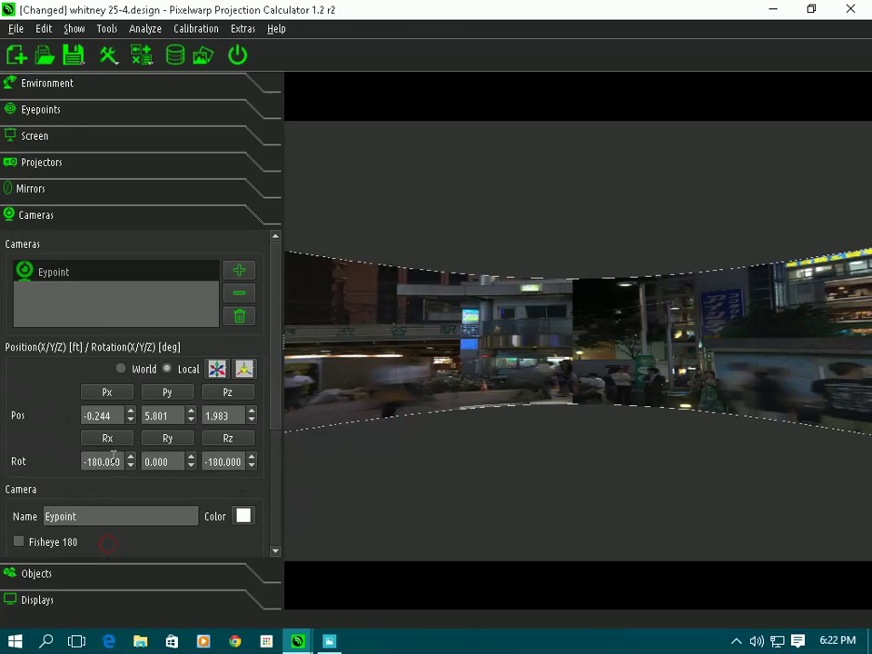
scroll(109, 460, "down", 3)
scroll(114, 457, "up", 2)
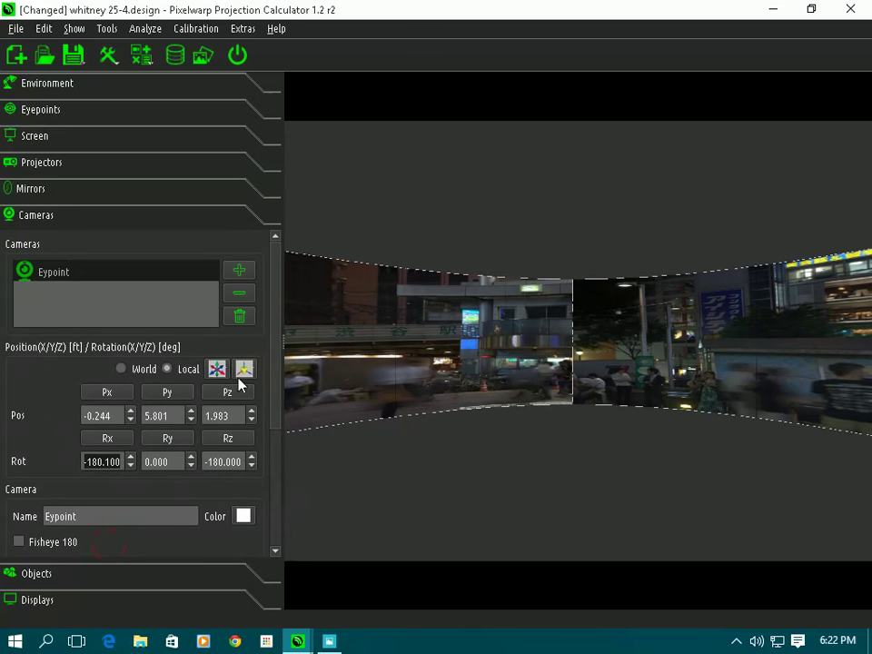
scroll(273, 413, "down", 5)
left_click(102, 393)
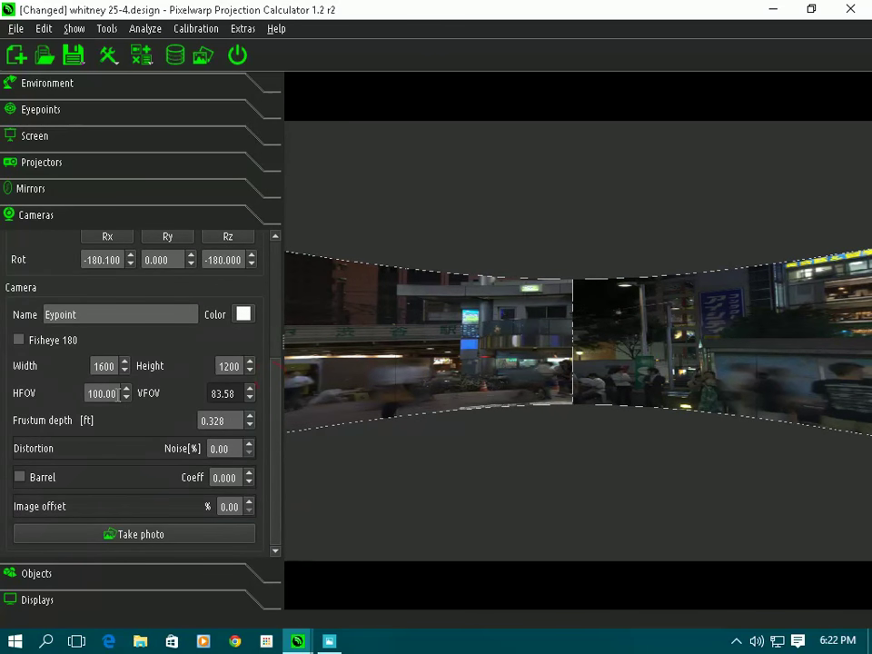
key("ctrl+a")
type("60")
key("Return")
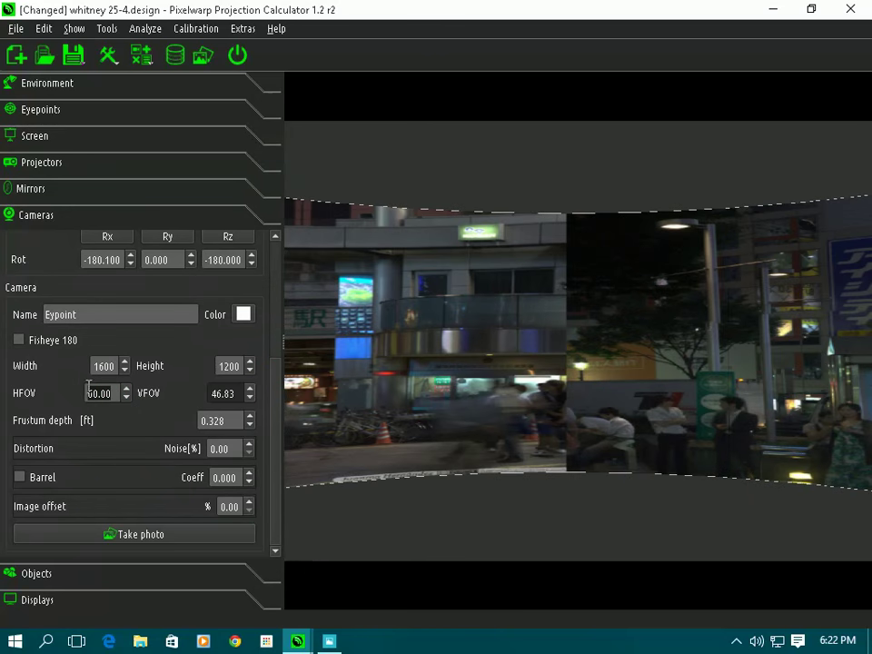
Step: Try a 10-degree horizontal field of view on the Eypoint camera, and set it back to 100 degrees
type("10")
key("Return")
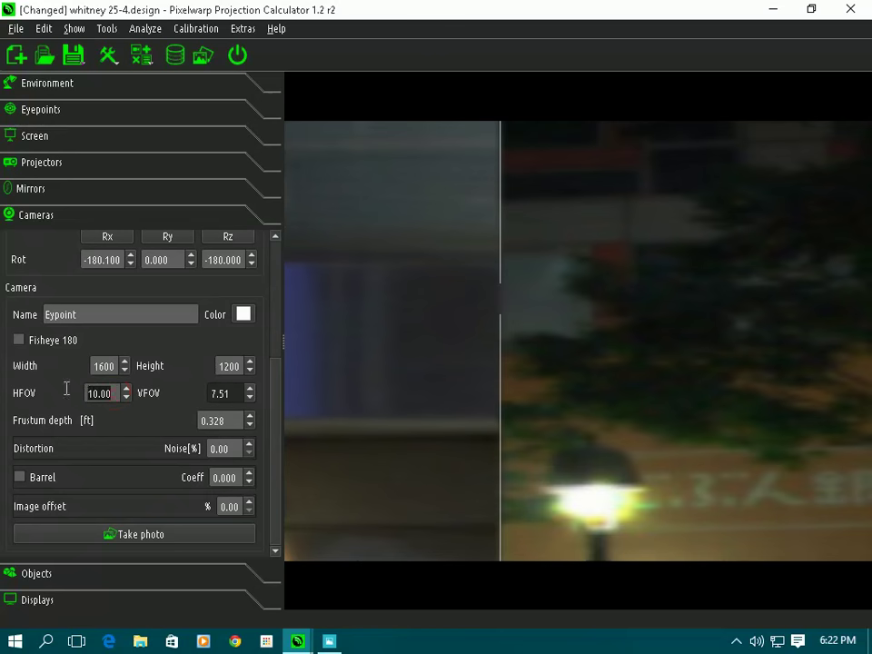
type("100")
key("Return")
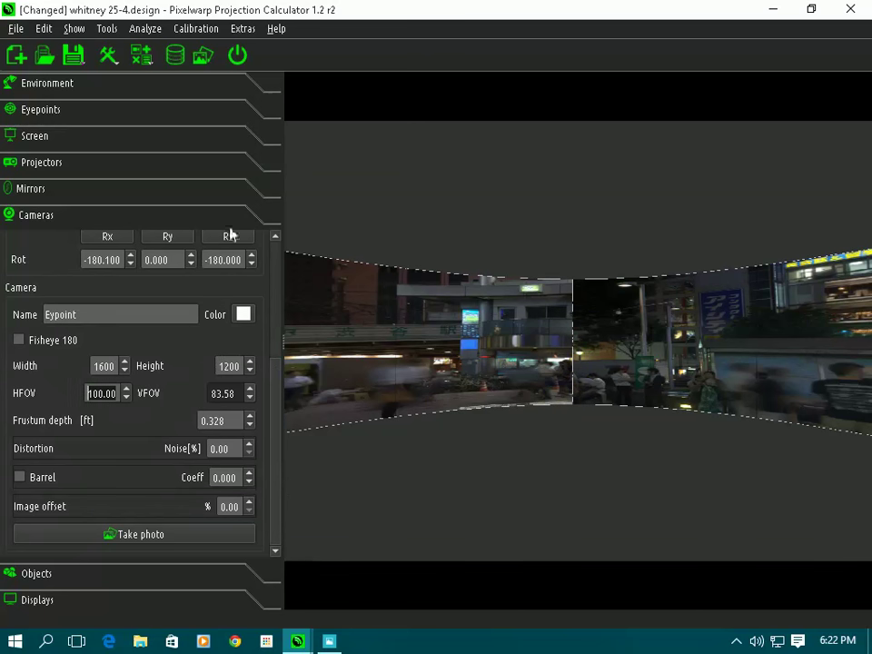
Step: Return to the perspective view and examine the projected image and projector ring from the side and from above
left_click(43, 28)
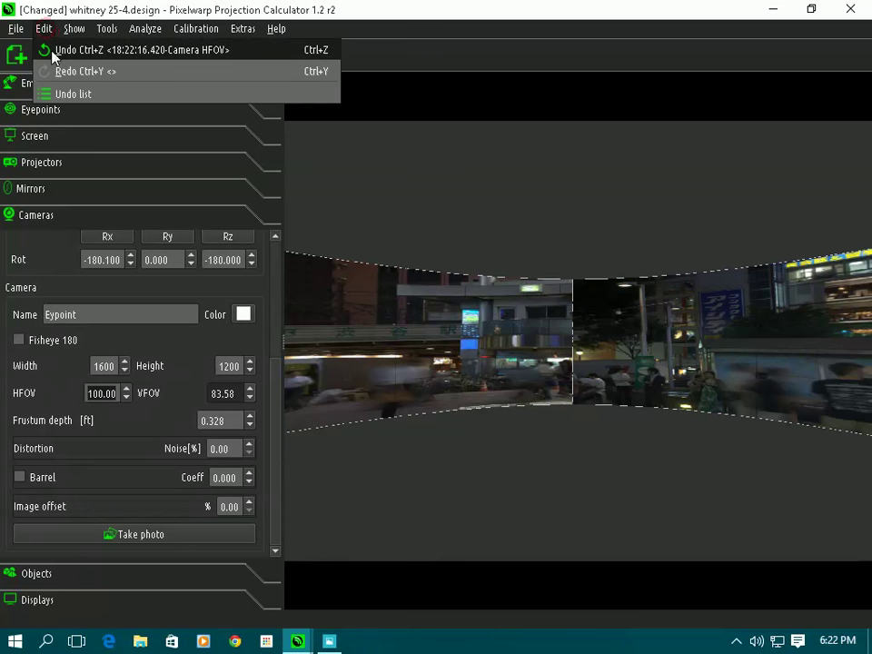
left_click(73, 30)
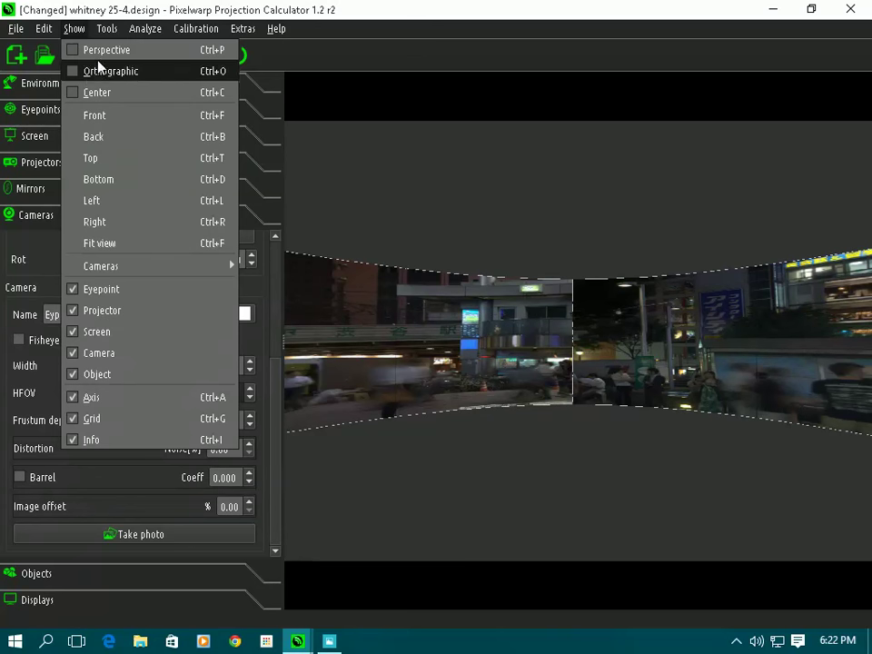
left_click(98, 50)
left_click_drag(644, 293, 680, 230)
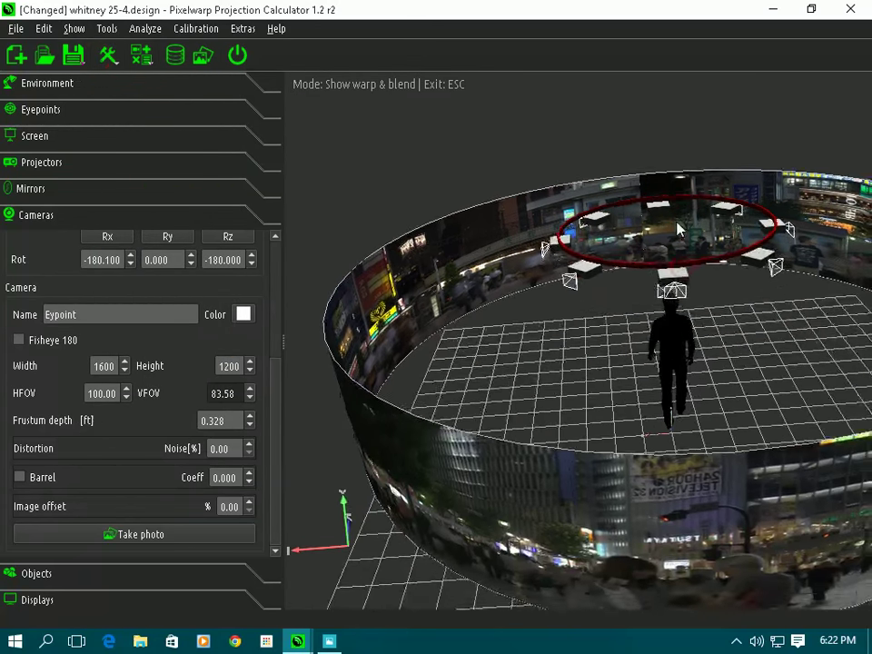
scroll(673, 285, "down", 3)
left_click_drag(673, 284, 560, 256)
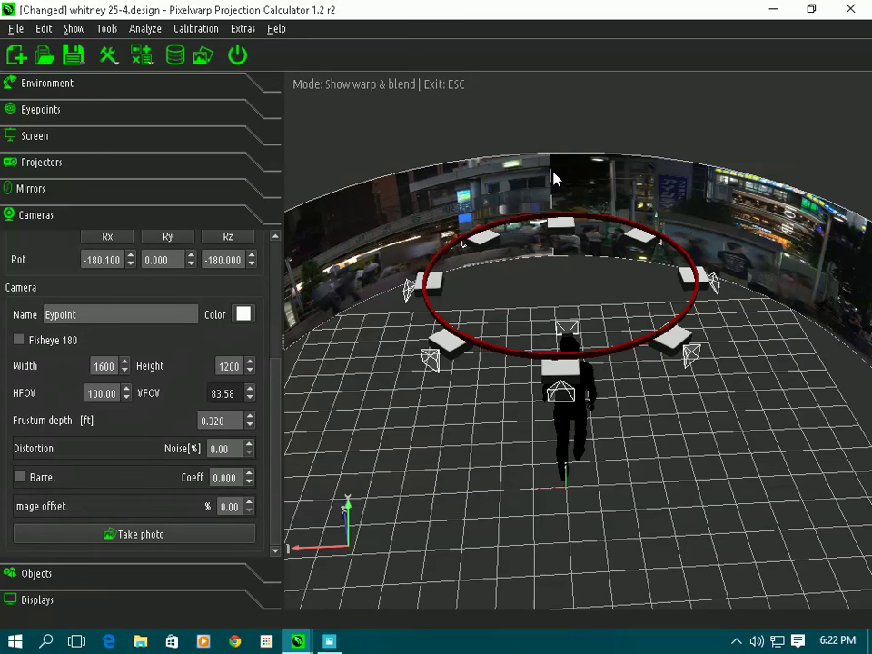
scroll(532, 459, "down", 3)
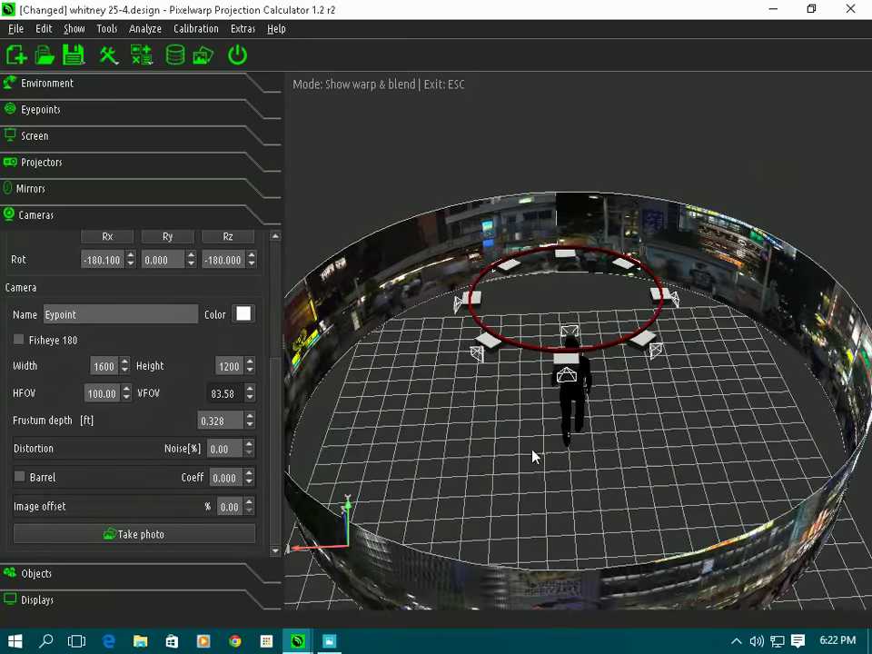
scroll(532, 452, "down", 1)
middle_click_drag(713, 434, 612, 530)
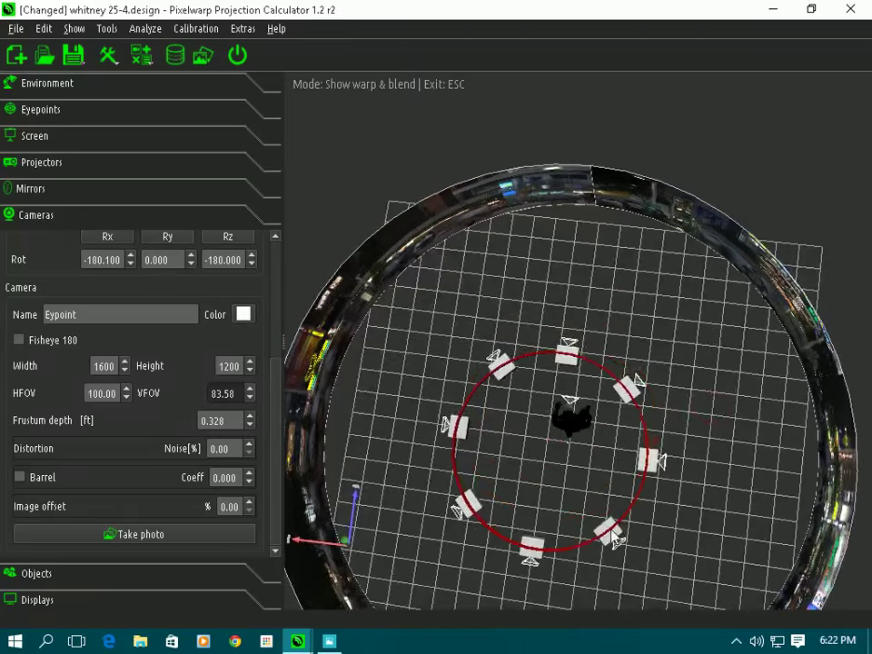
left_click_drag(756, 404, 704, 512)
Step: Set the number of grid divisions in the environment settings to 10
left_click(134, 88)
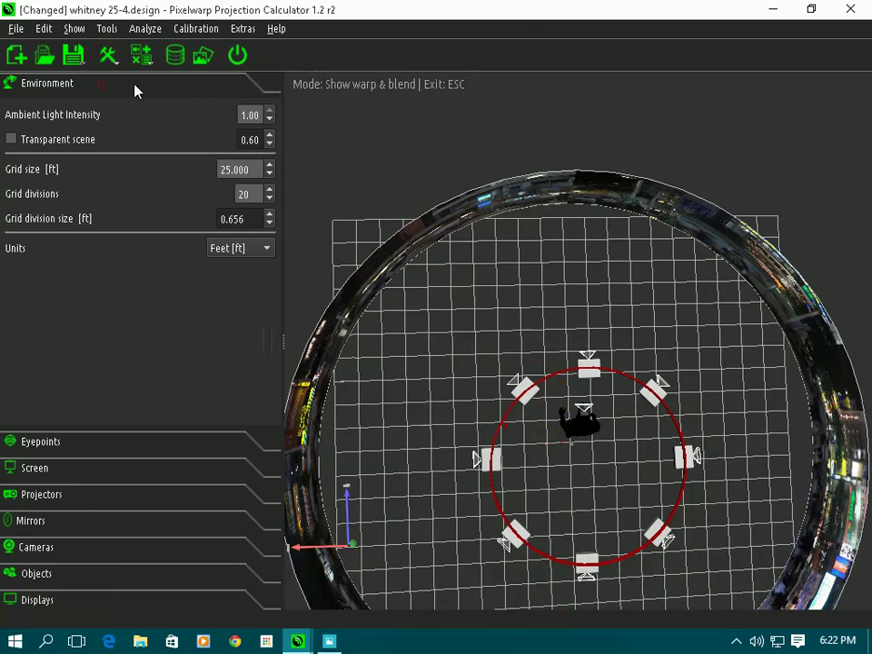
double_click(242, 194)
type("10")
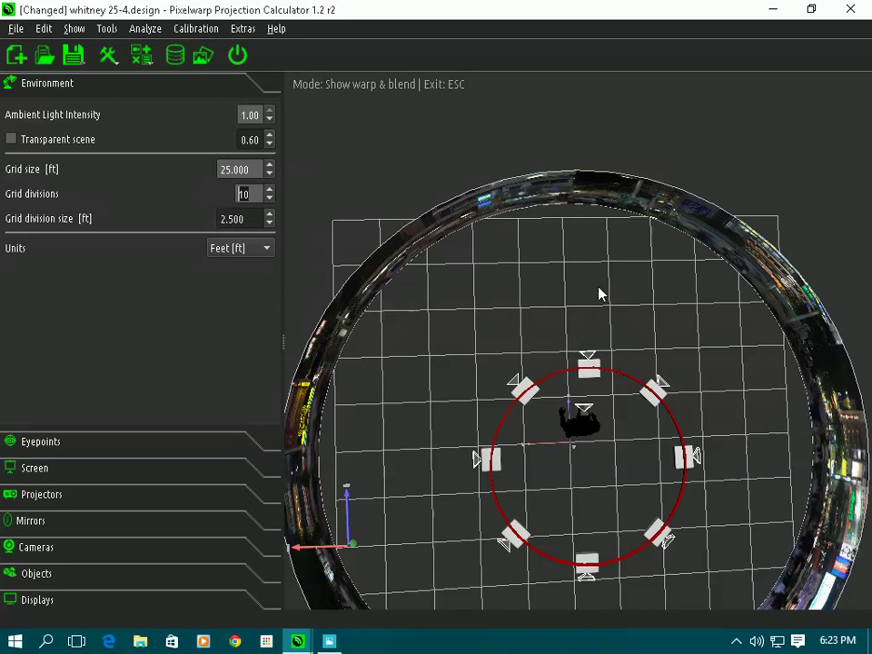
Step: Set the environment's grid size to 35 ft so the floor grid extends beyond the cylinder
left_click_drag(690, 331, 670, 390)
scroll(736, 360, "down", 5)
left_click_drag(252, 169, 210, 168)
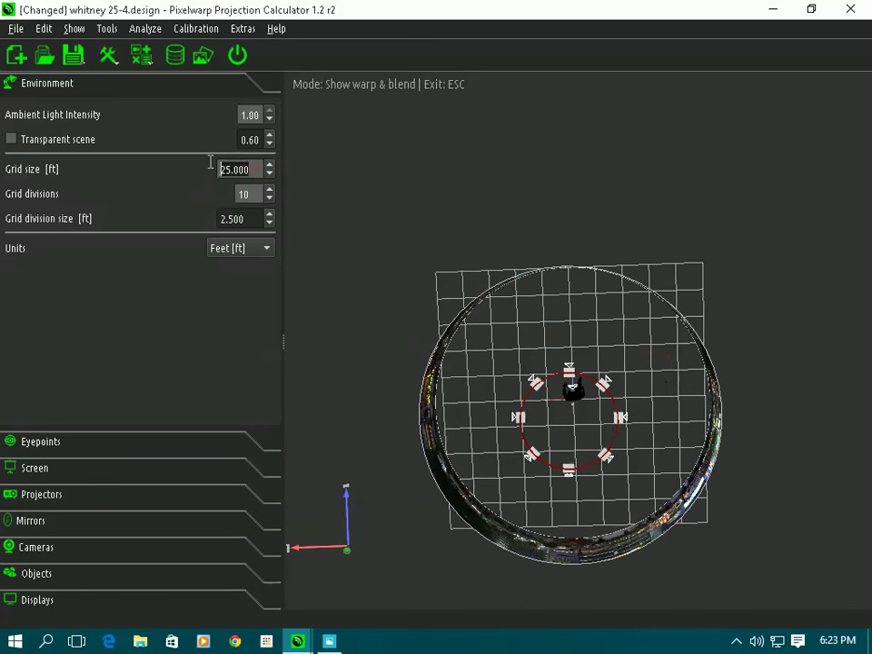
type("35")
key("Return")
Step: Examine the cylinder on its floor grid from several angles, ending close behind the standing figure facing the screen
left_click_drag(574, 346, 695, 386)
scroll(695, 386, "up", 3)
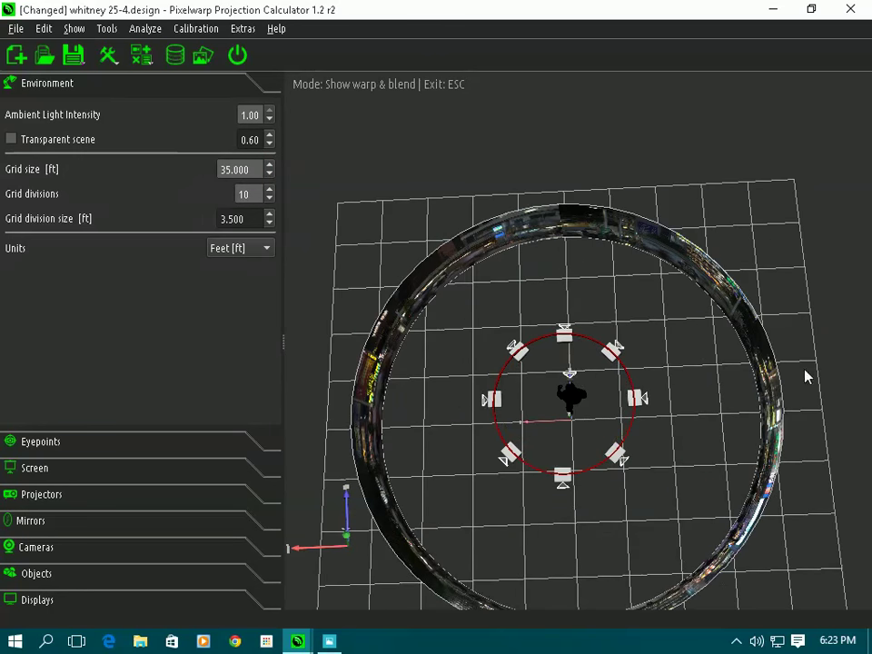
left_click_drag(713, 477, 683, 497)
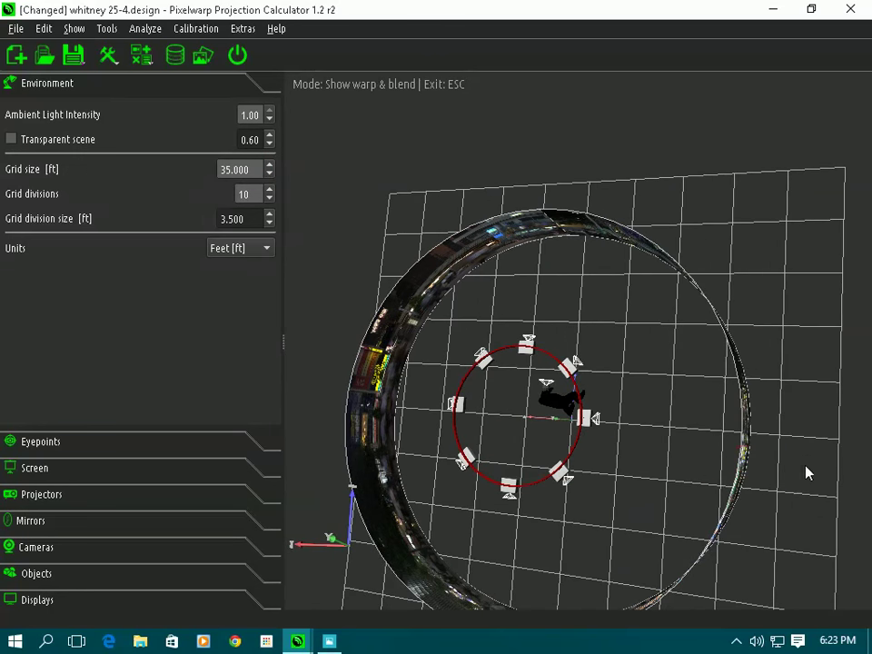
left_click_drag(799, 485, 751, 430)
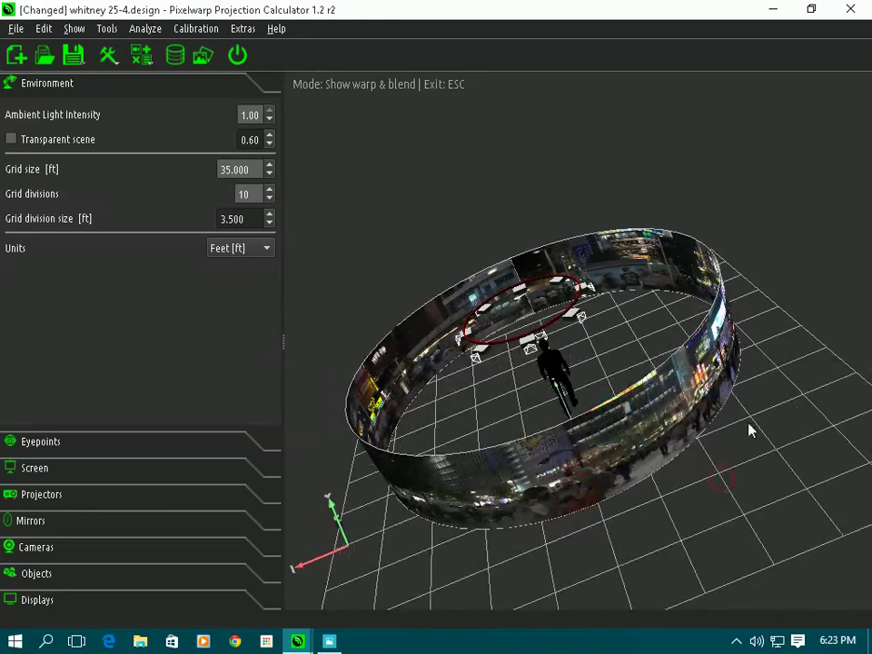
left_click_drag(414, 466, 382, 452)
left_click_drag(360, 494, 662, 560)
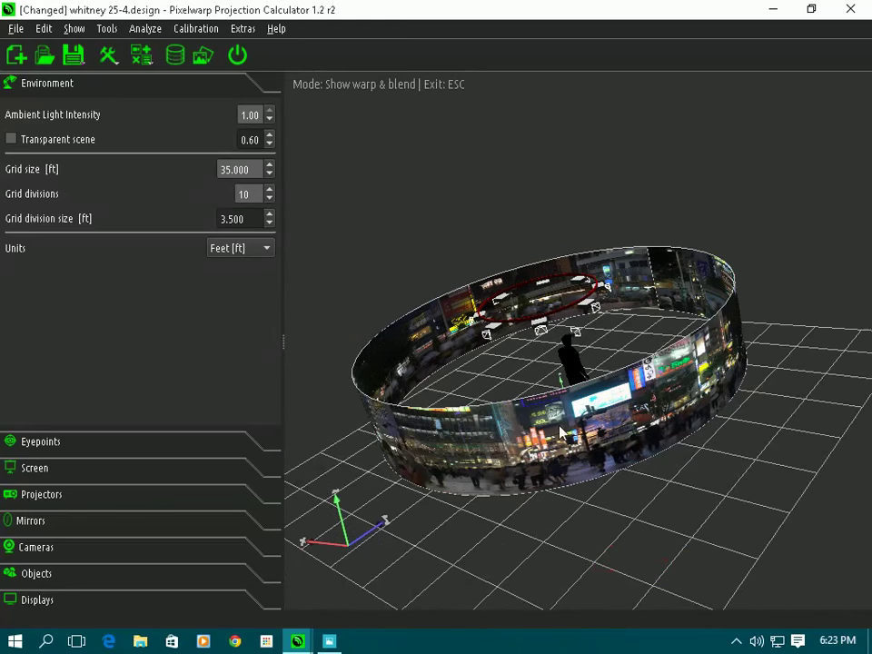
left_click_drag(621, 438, 569, 405)
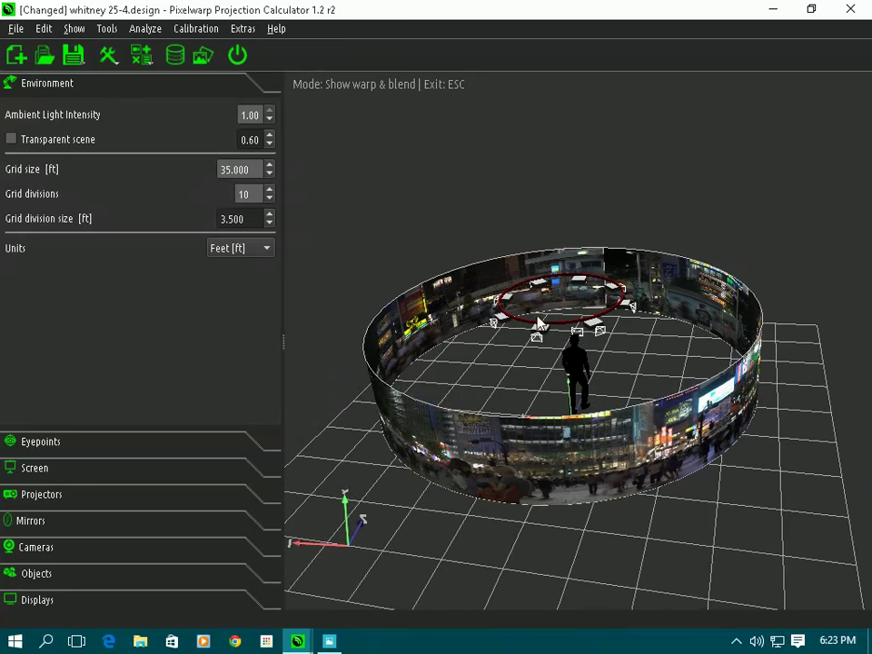
scroll(573, 405, "up", 5)
scroll(578, 414, "up", 10)
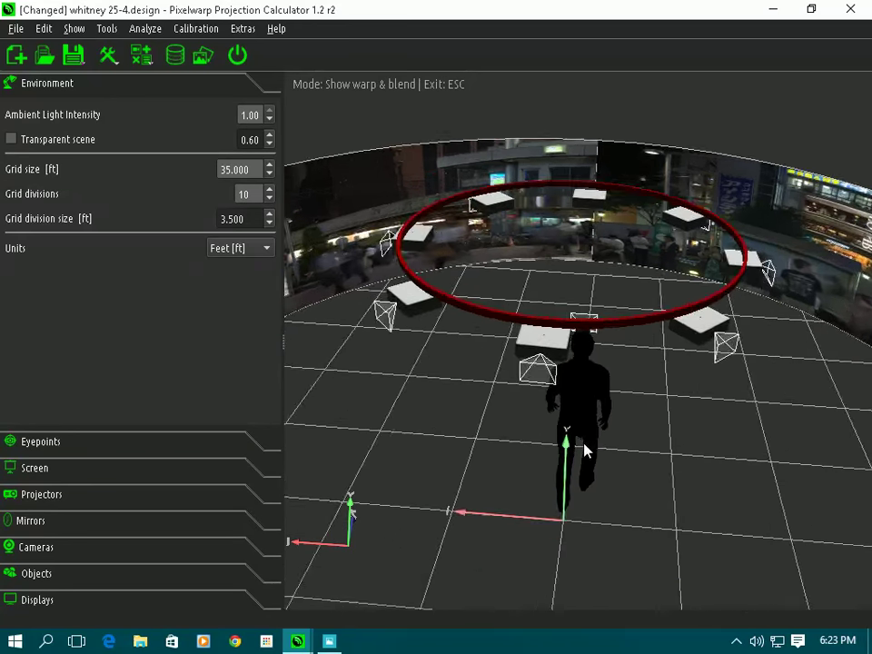
left_click_drag(602, 460, 576, 346)
scroll(618, 346, "up", 8)
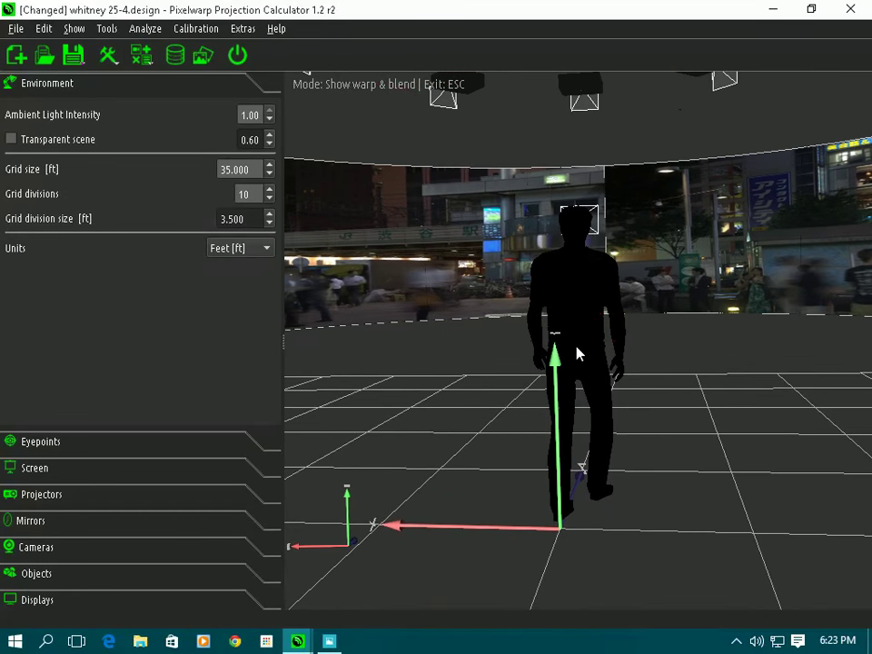
Step: Switch to the Photos app to view the photo of the real cylindrical projection installation
left_click(330, 643)
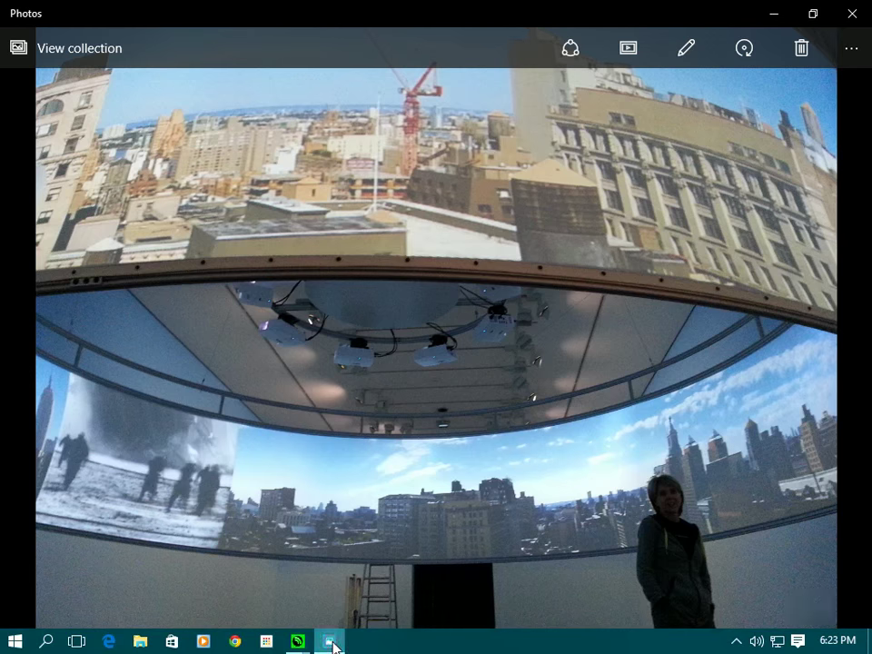
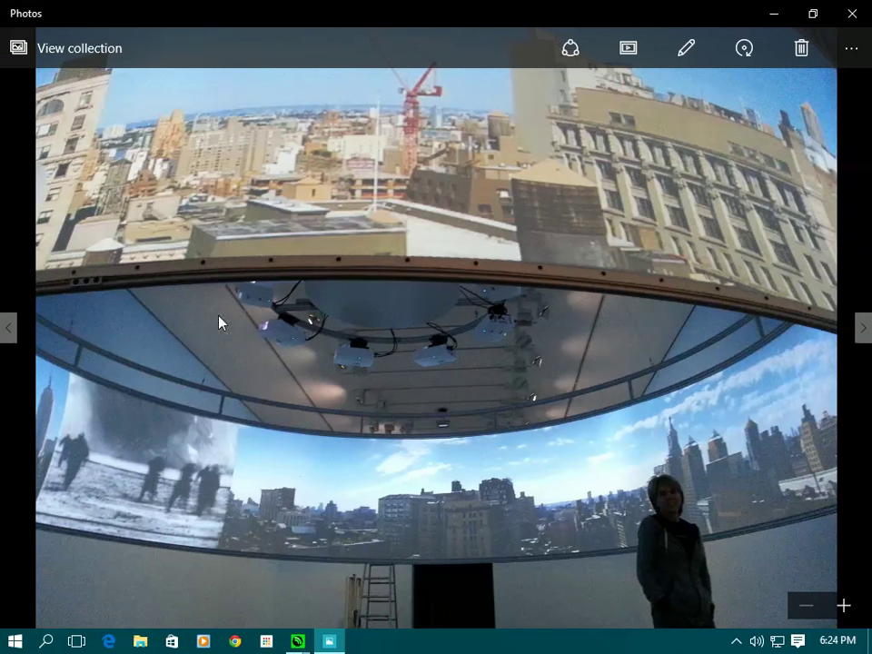
Step: Close the installation photo and view the projector ring and standing figure in the project from above
left_click(850, 19)
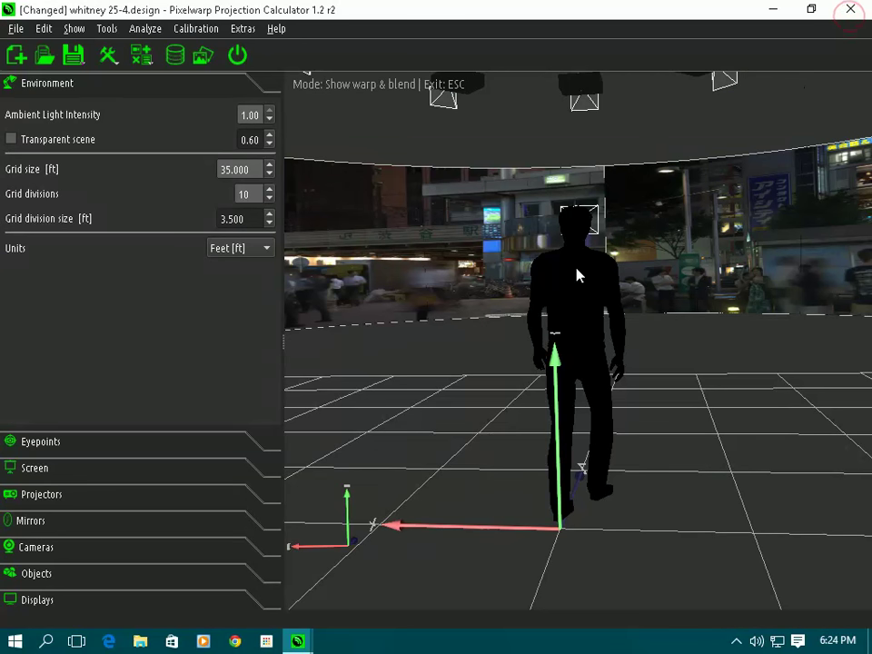
scroll(577, 269, "up", 3)
scroll(573, 267, "down", 10)
middle_click_drag(573, 264, 608, 399)
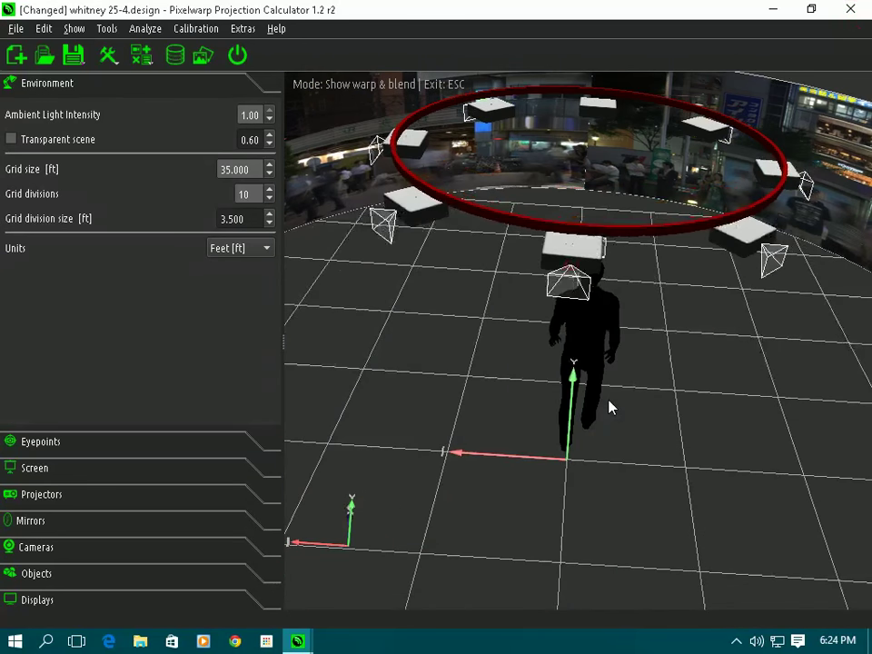
scroll(605, 351, "up", 3)
scroll(607, 356, "down", 3)
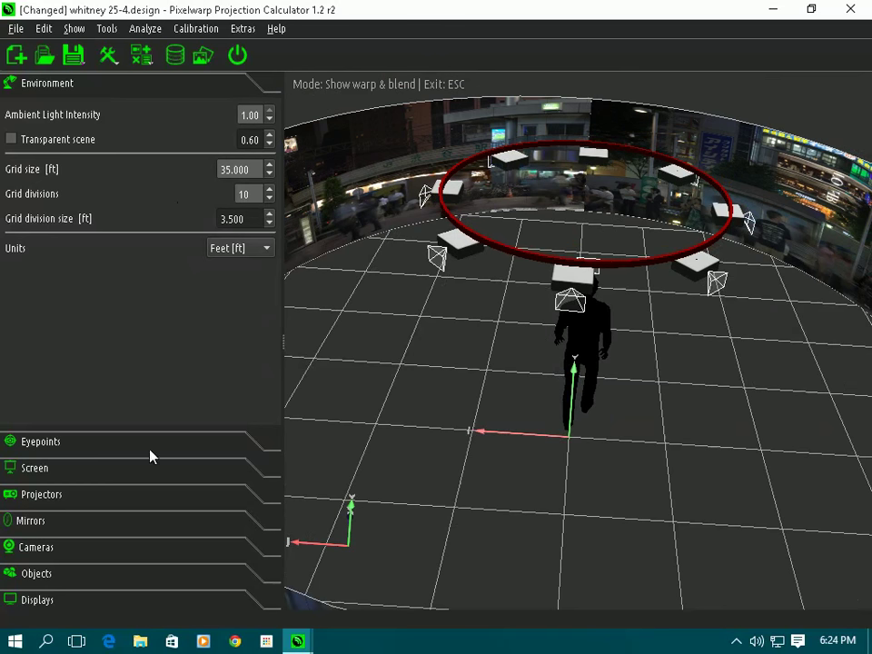
Step: Show the cylinder's screen shape settings and inspect the whole warped and blended cylinder from above
left_click(123, 479)
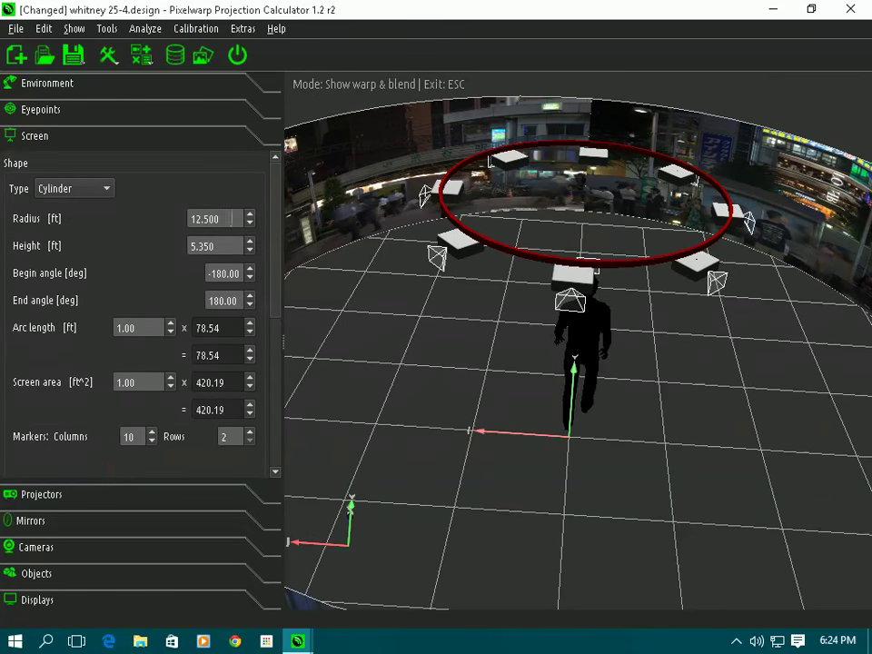
middle_click_drag(539, 333, 533, 377)
scroll(532, 377, "down", 3)
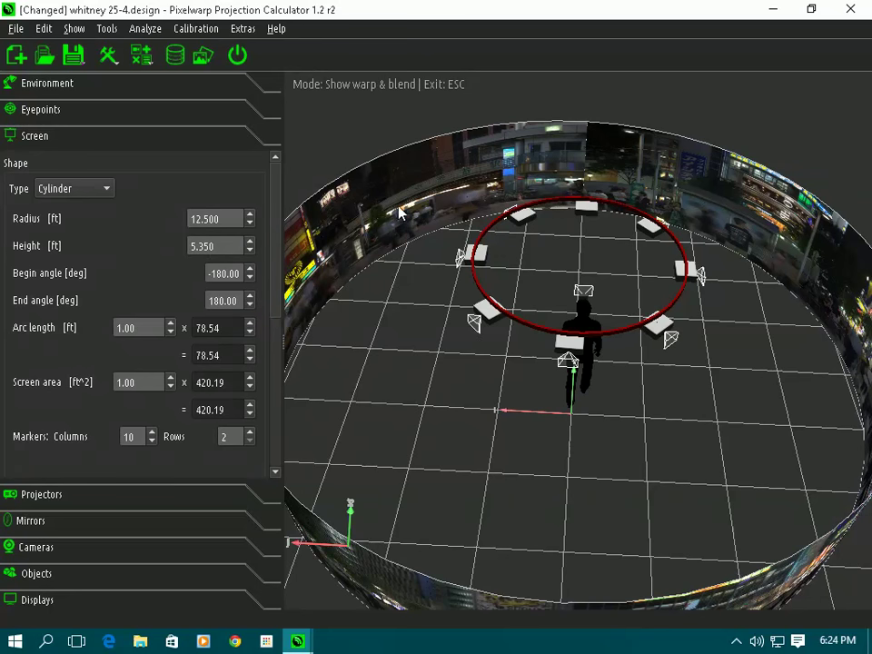
middle_click_drag(774, 409, 765, 265)
left_click_drag(627, 312, 668, 475)
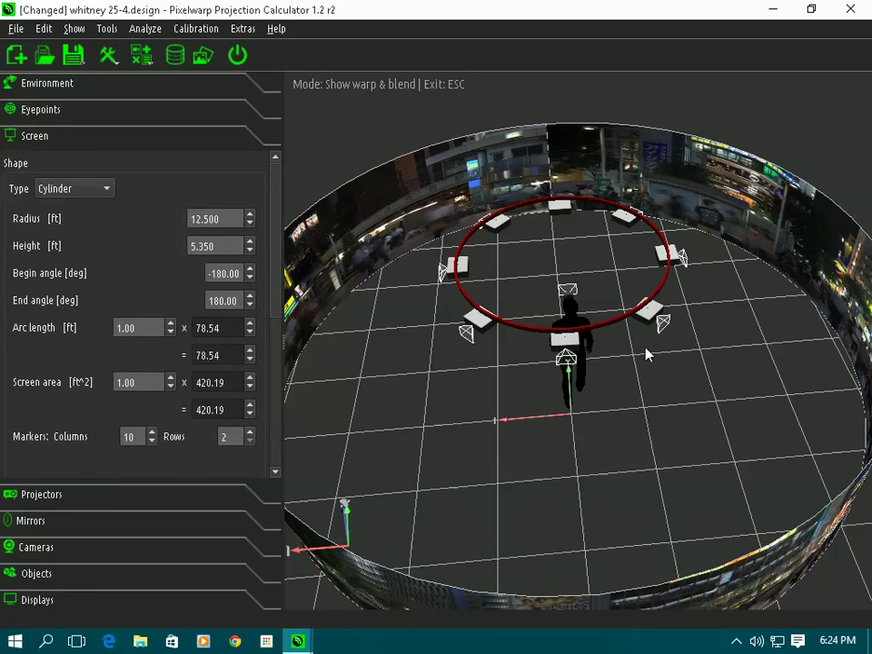
left_click_drag(516, 414, 523, 364)
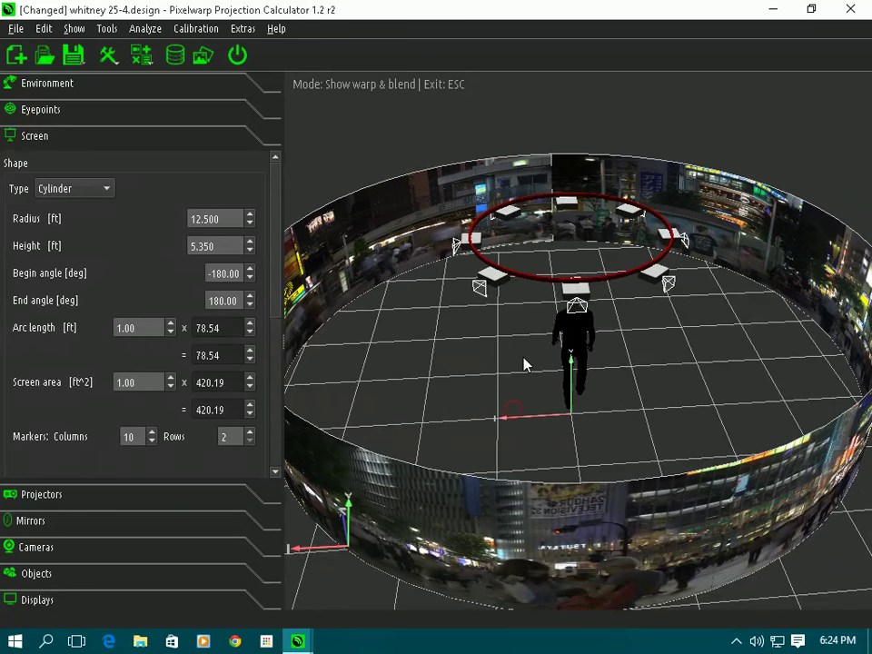
Step: Check which export format is available for the project without exporting it
left_click(16, 29)
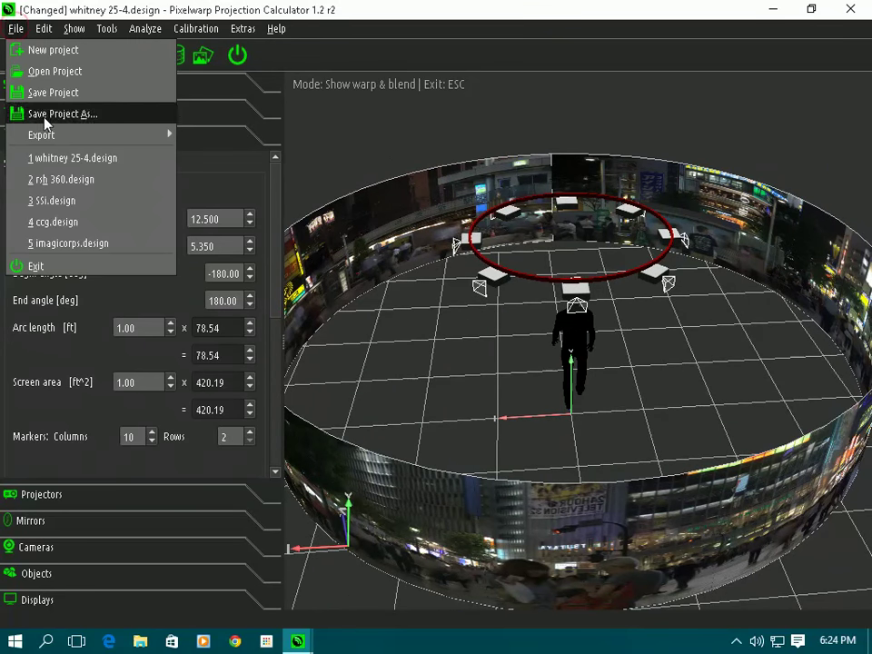
mouse_move(76, 135)
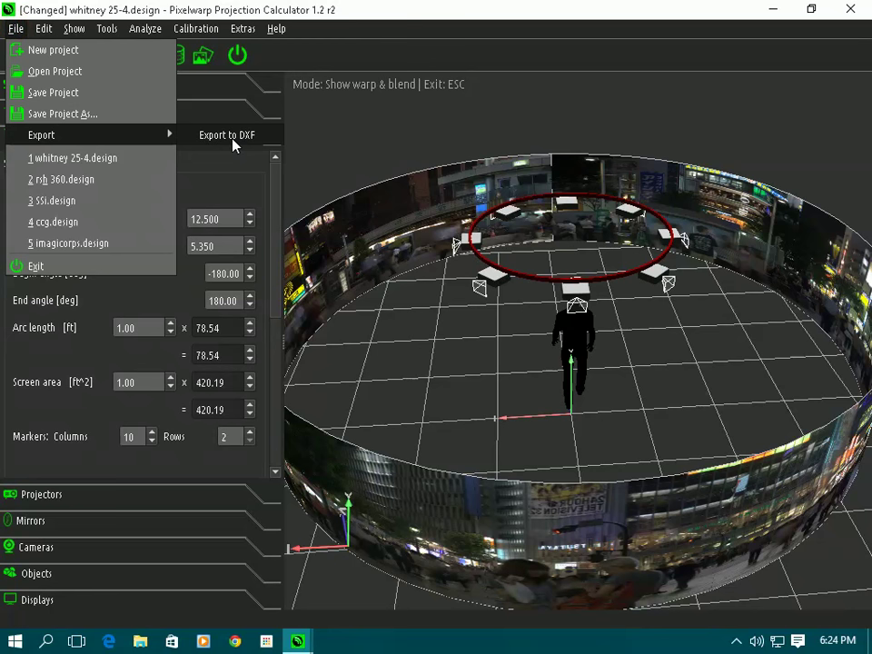
left_click(438, 316)
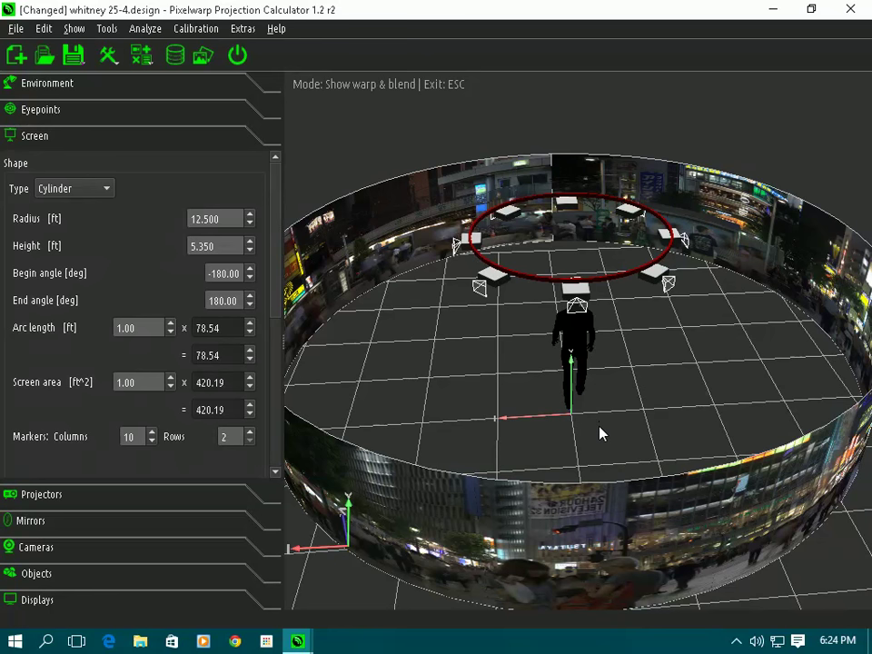
Step: Measure the distance across the red ring between two opposite projectors, seen from overhead
left_click_drag(600, 427, 607, 316)
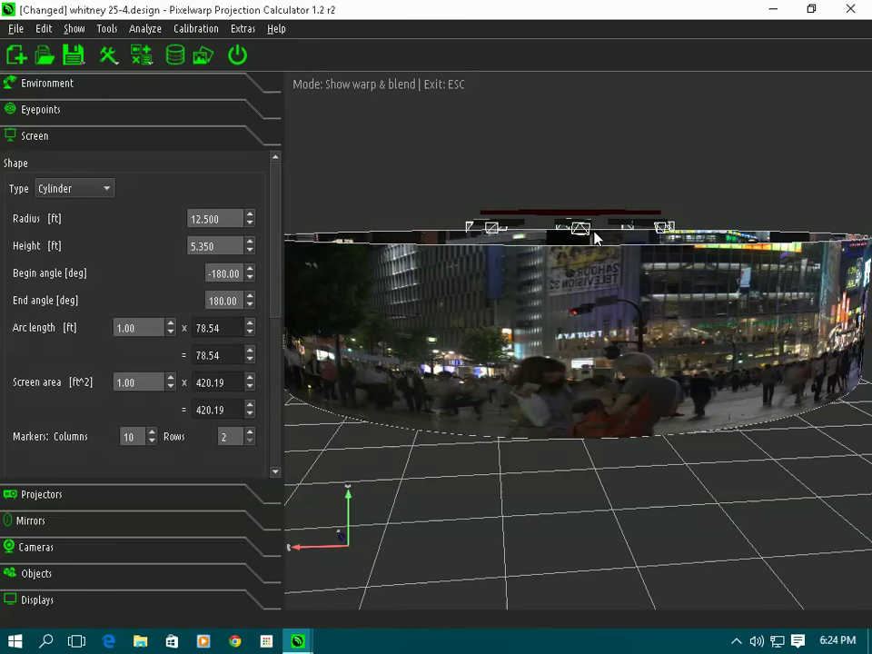
middle_click_drag(545, 266, 596, 407)
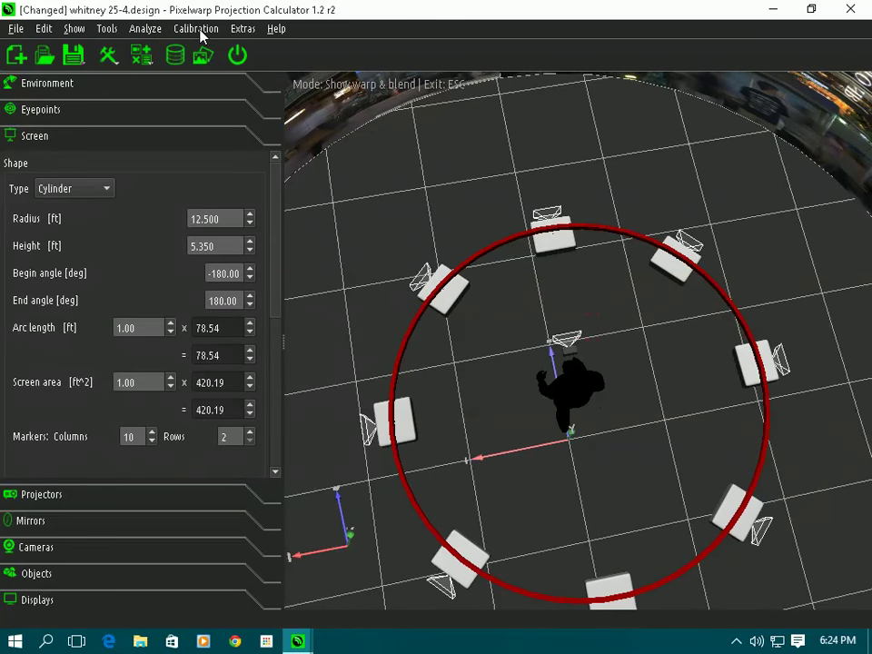
left_click(110, 30)
left_click(131, 51)
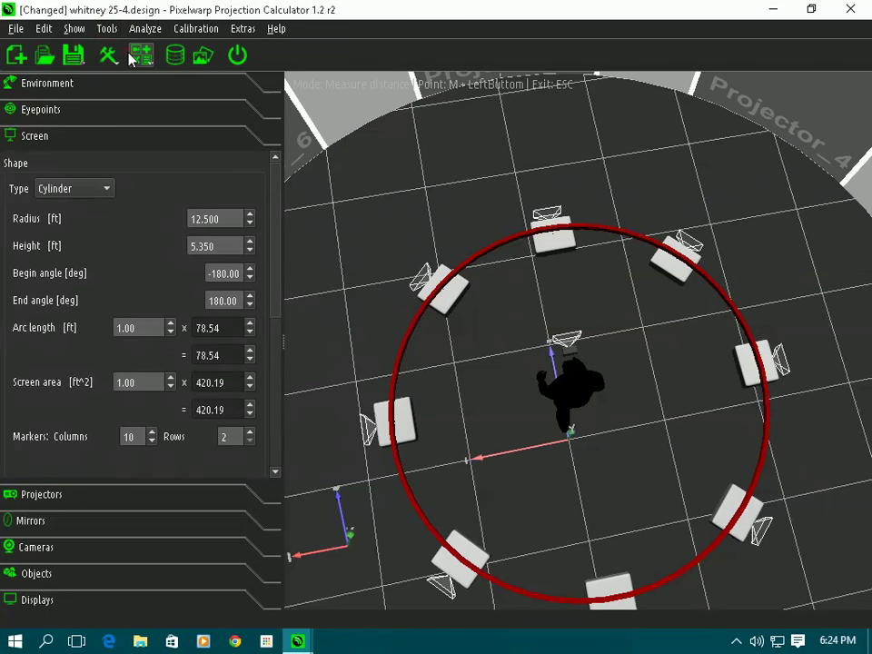
left_click(394, 431)
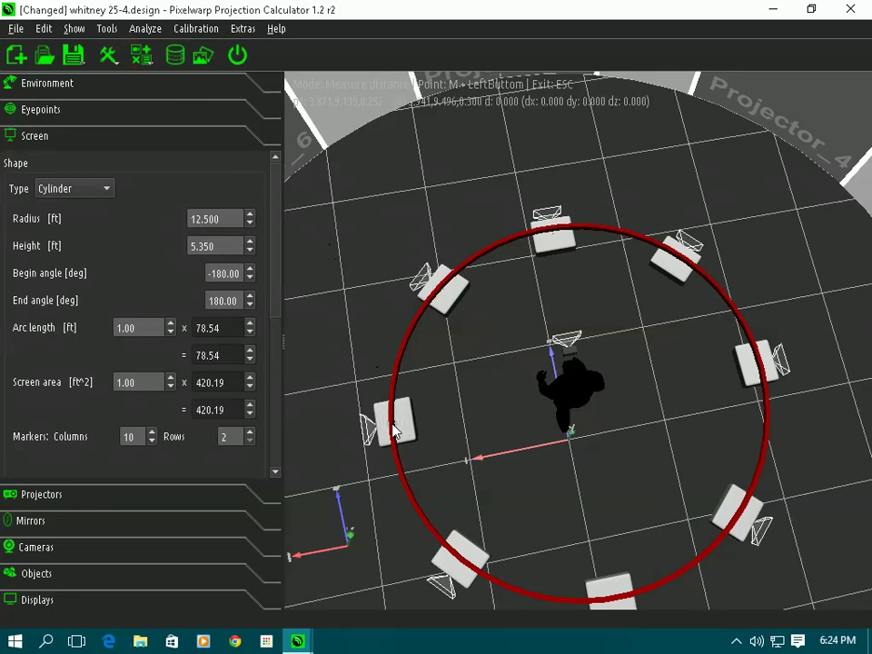
left_click(762, 365)
Step: Measure the distance between two neighbouring projectors on the red ring
left_click(442, 296)
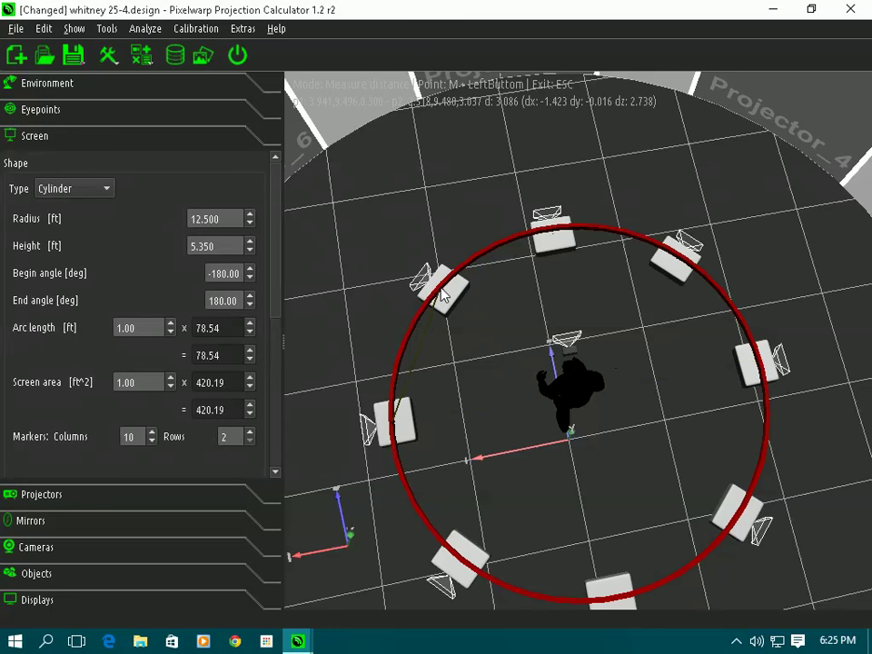
left_click(503, 315)
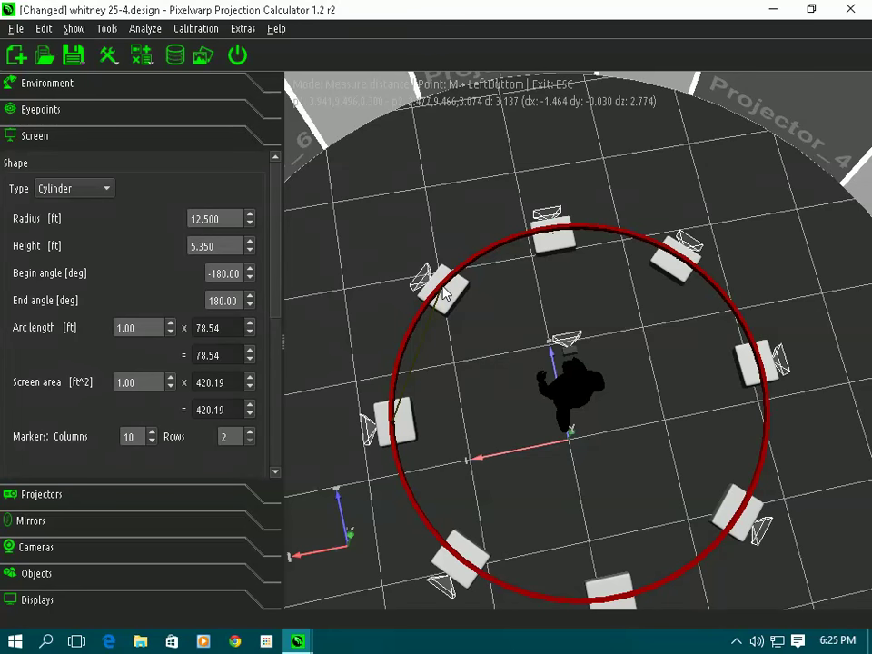
left_click_drag(444, 293, 406, 257)
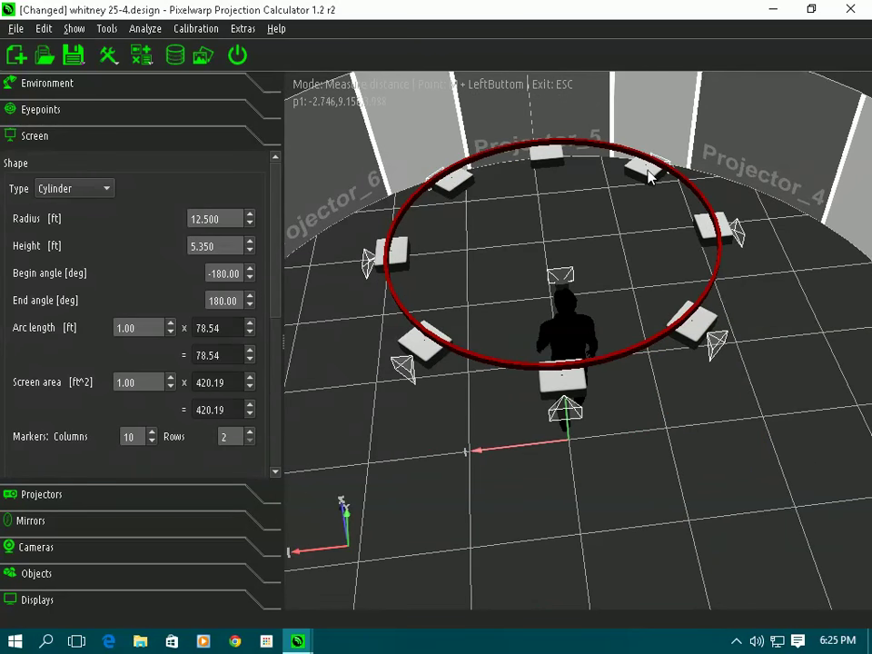
Step: Assign the Optoma+EH7700 model from the projector database to Projector_5
left_click_drag(692, 355, 648, 285)
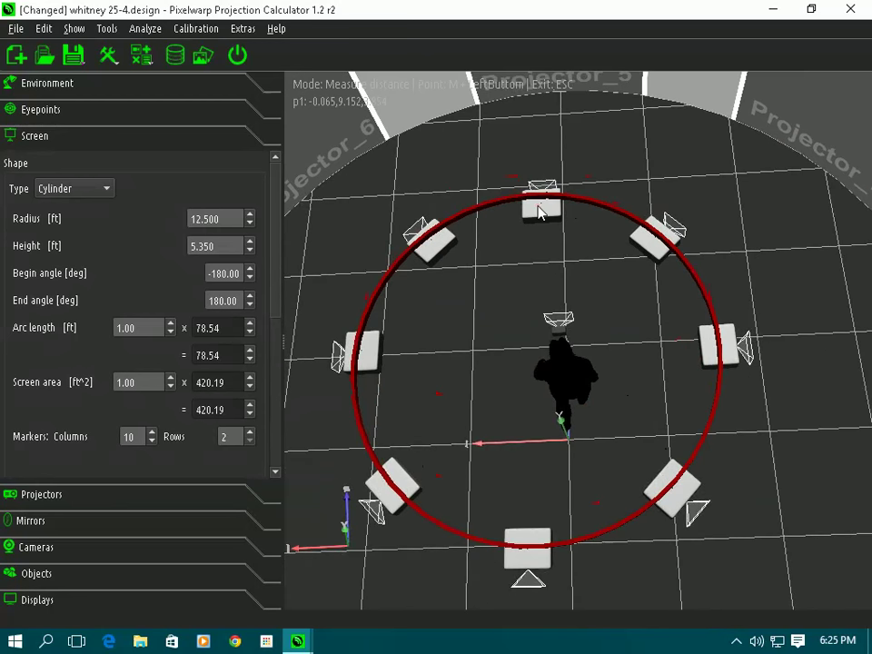
left_click(541, 207)
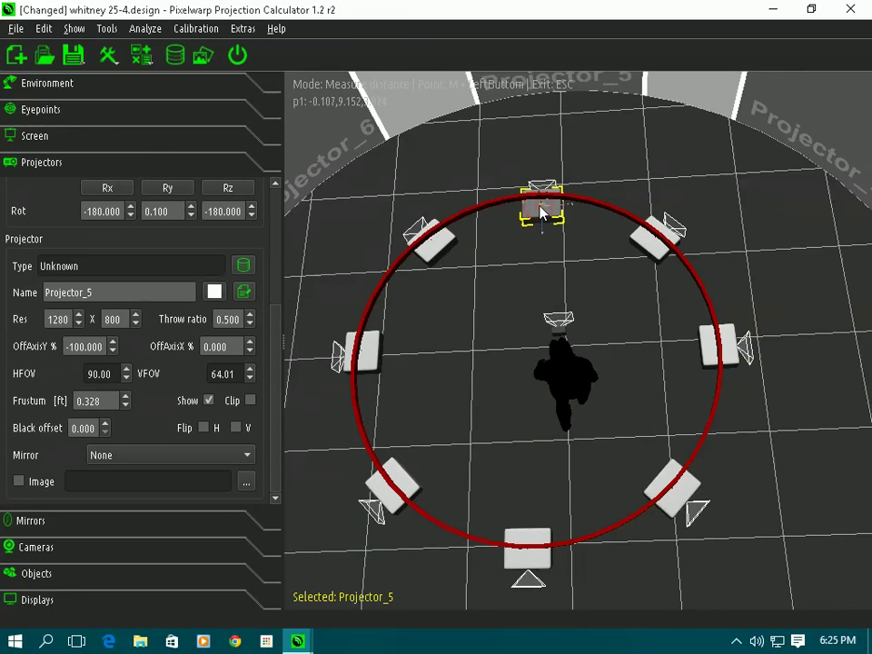
left_click(243, 265)
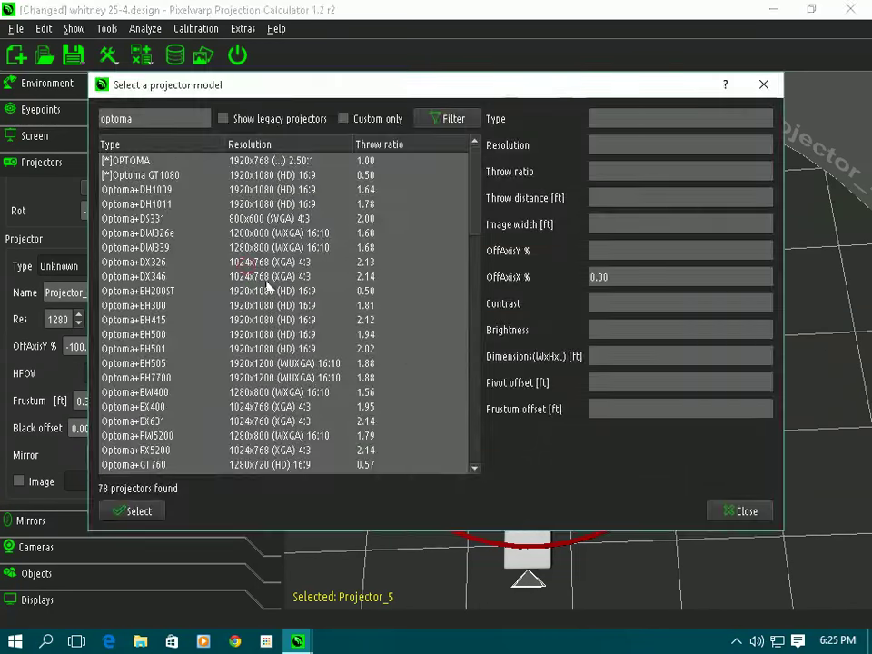
scroll(200, 300, "down", 2)
scroll(200, 300, "down", 2)
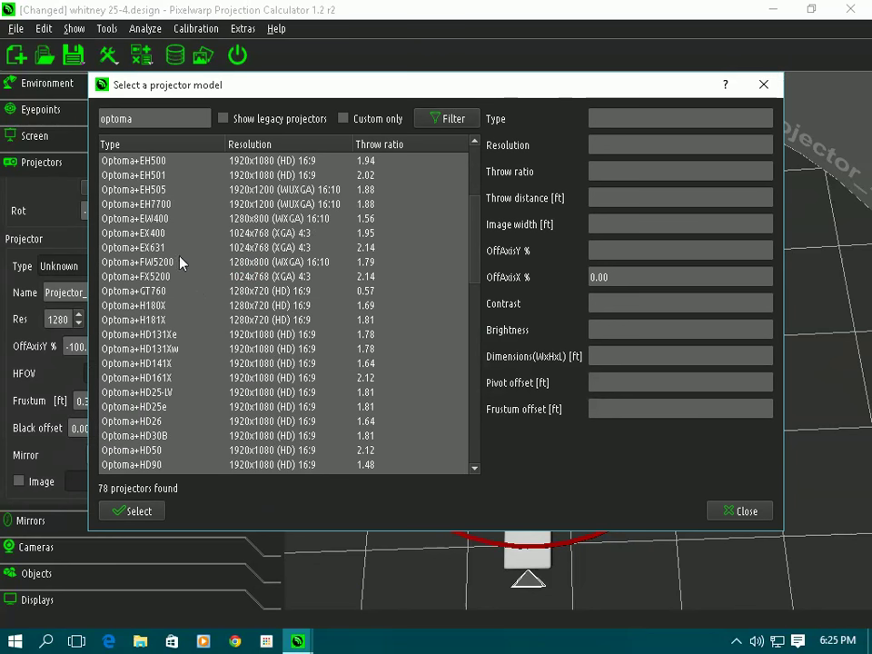
left_click(168, 206)
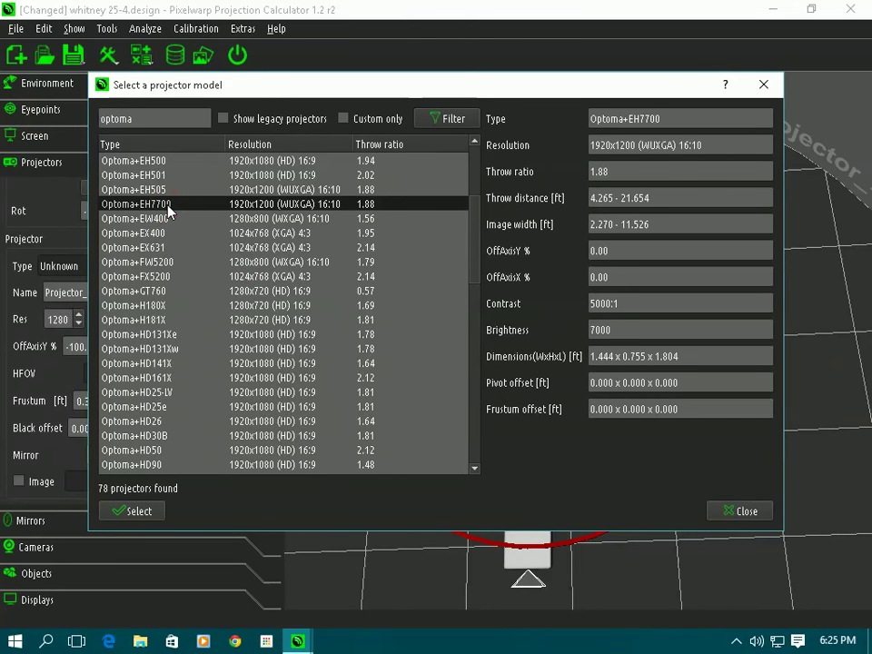
left_click(141, 510)
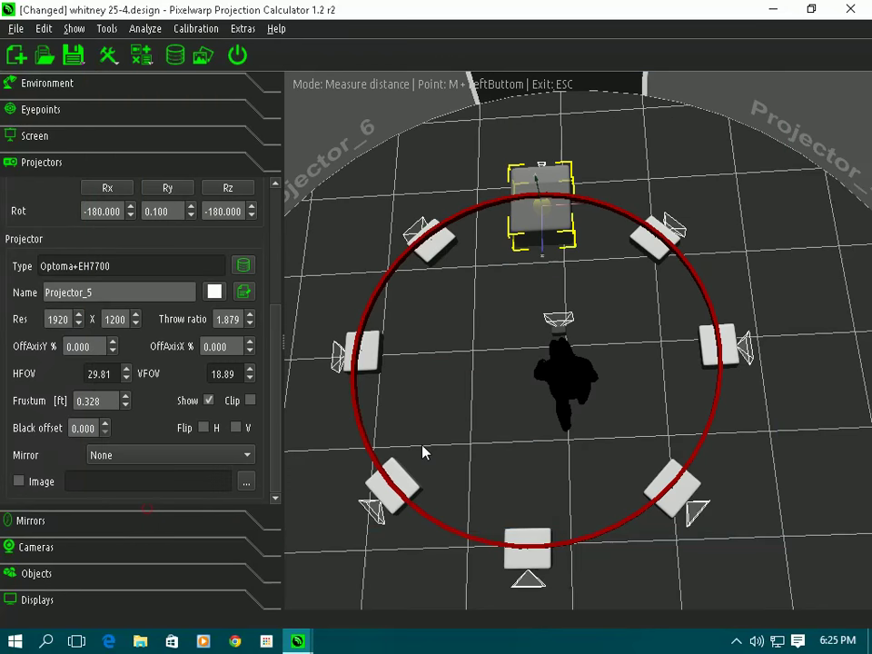
Step: Compare the size of Projector_5 and its image area with the neighbouring projectors, from overhead and from an oblique view
left_click_drag(551, 272, 569, 292)
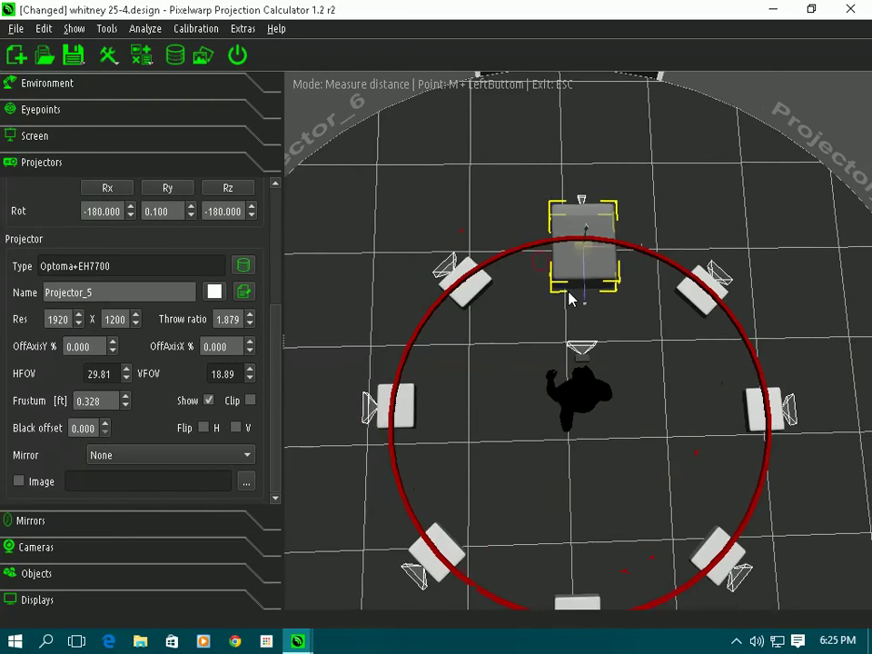
left_click(471, 297)
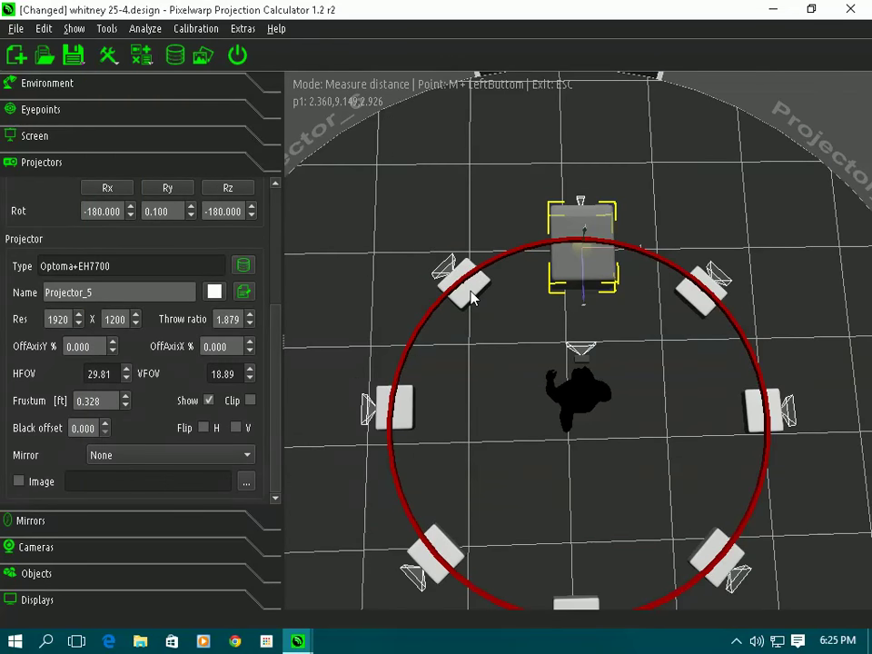
left_click(572, 279)
left_click(571, 279)
left_click(584, 288)
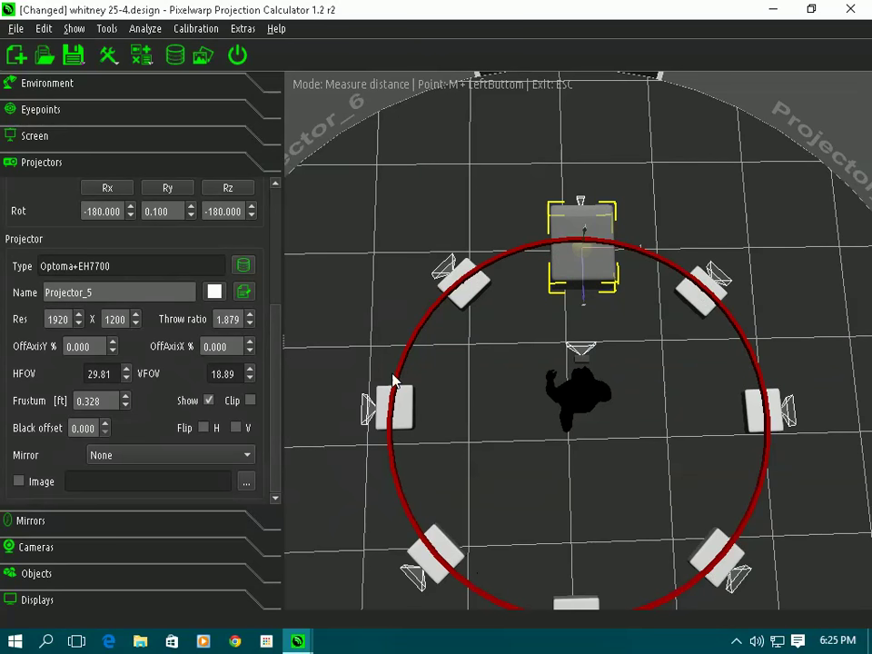
middle_click_drag(569, 459, 569, 429)
left_click(566, 284)
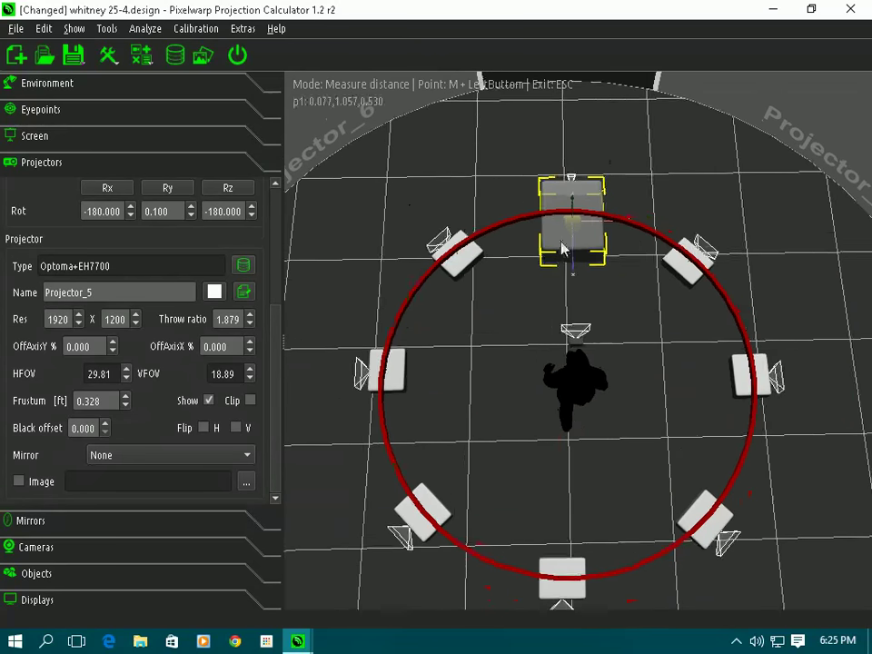
left_click_drag(555, 436, 574, 311)
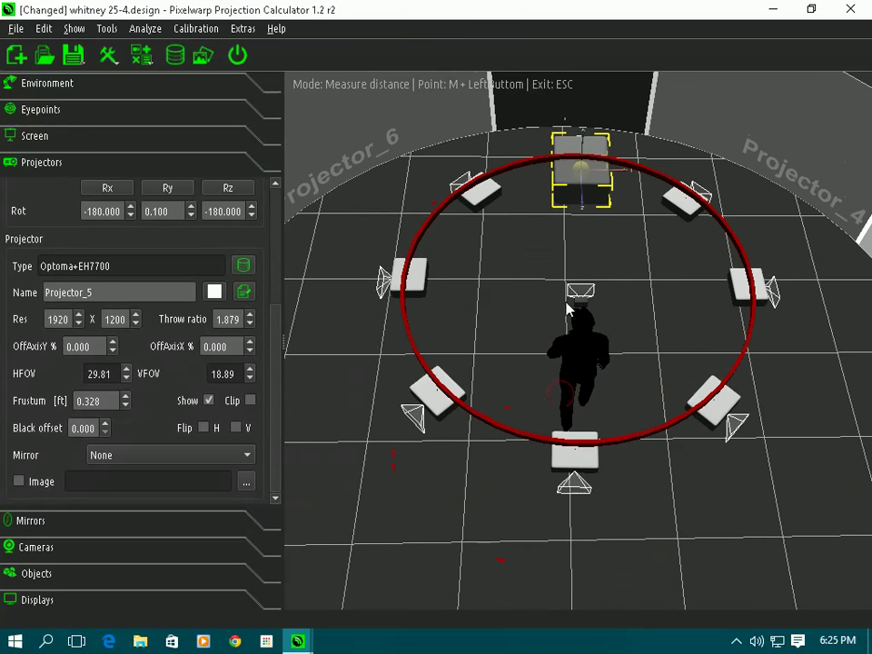
scroll(535, 299, "down", 2)
scroll(535, 312, "down", 1)
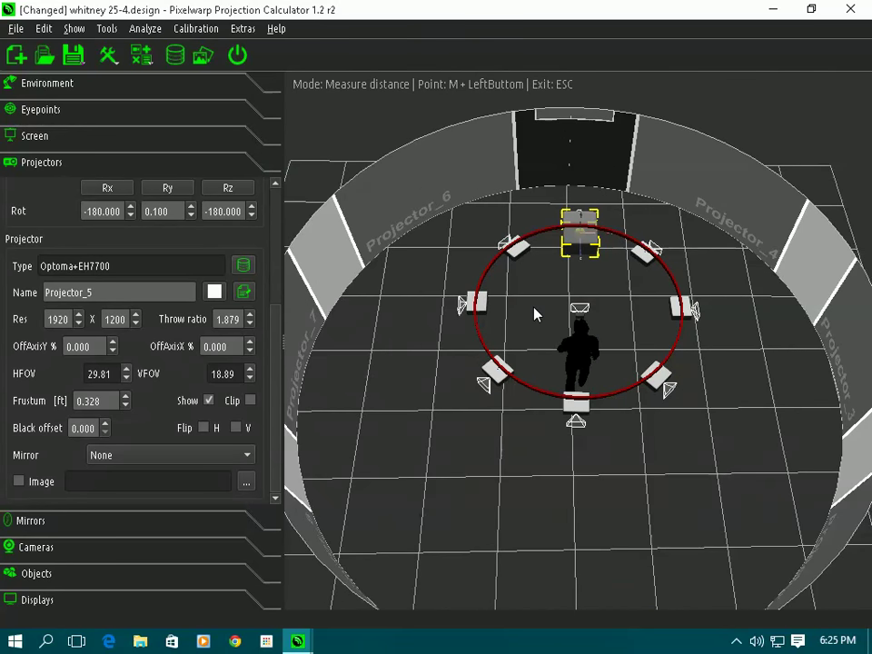
Step: Move the standing figure from the centre to the screen near the Projector_3 area, at about -10.067, -0.557, 2.336 ft, and leave measuring mode
left_click(574, 385)
left_click_drag(575, 385, 676, 319)
left_click(582, 345)
middle_click_drag(703, 424, 696, 294)
left_click_drag(676, 373, 759, 387)
middle_click_drag(707, 376, 798, 571)
scroll(786, 371, "up", 3)
scroll(786, 371, "up", 3)
middle_click_drag(730, 377, 400, 409)
key("Escape")
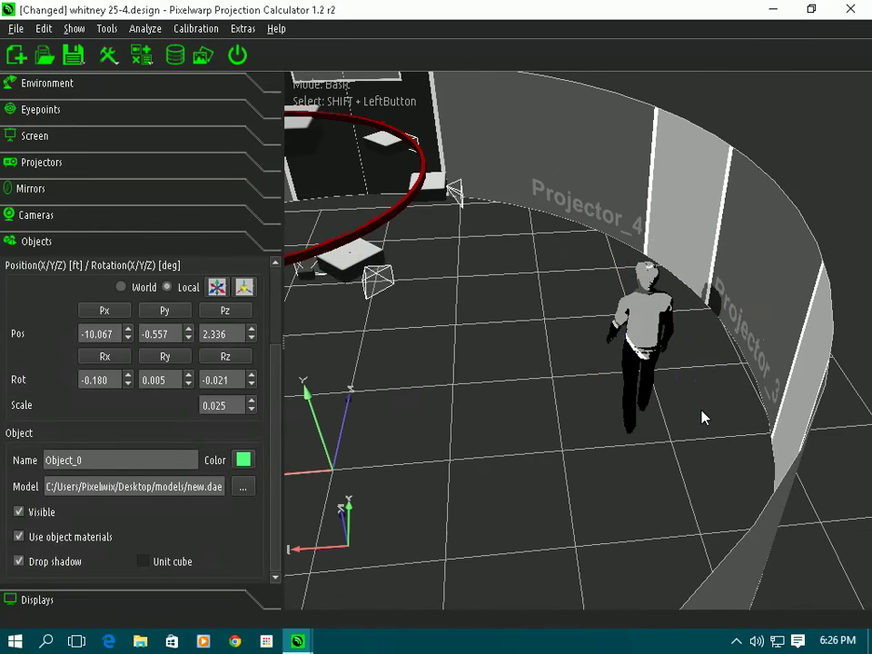
Step: Examine the figure beside the cylindrical screen and the whole projector ring from several outside angles
middle_click_drag(705, 414, 721, 323)
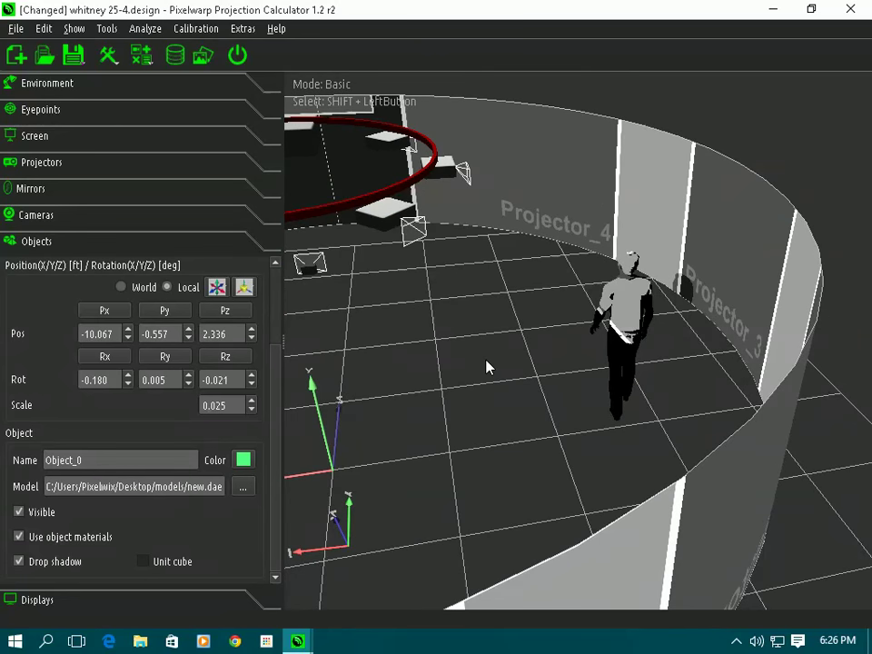
scroll(421, 434, "down", 4)
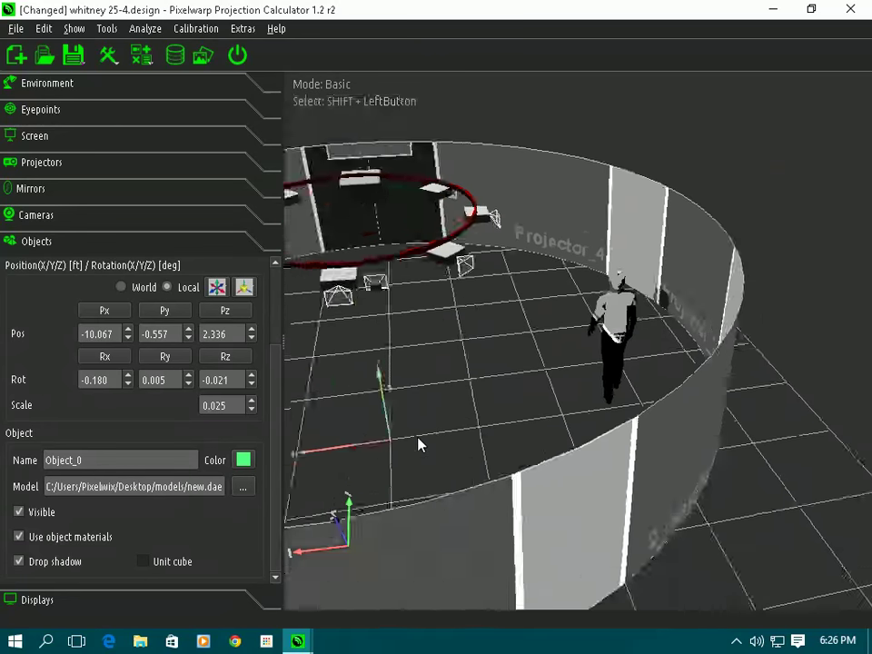
scroll(418, 413, "down", 1)
left_click_drag(497, 430, 513, 449)
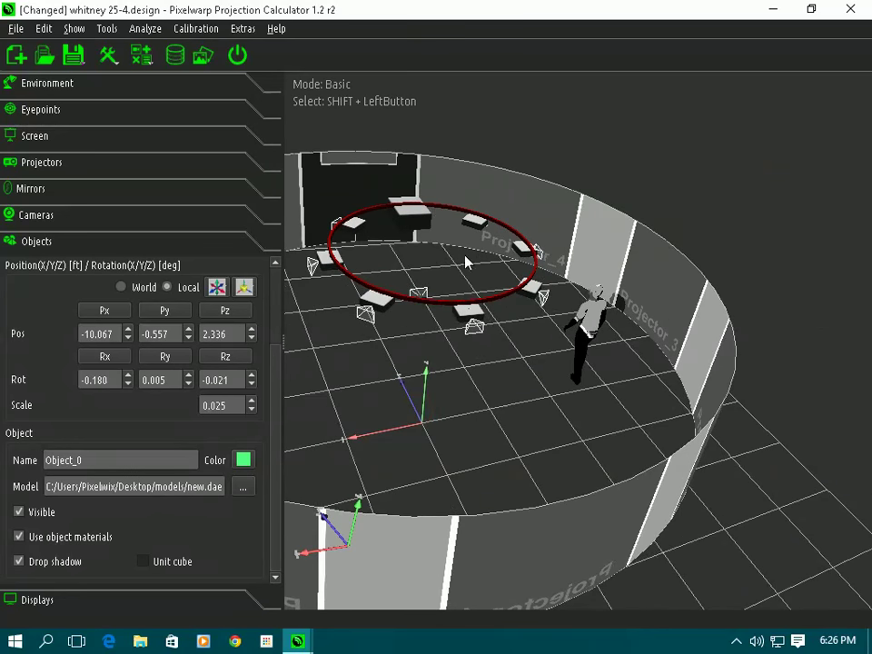
middle_click_drag(498, 373, 623, 393)
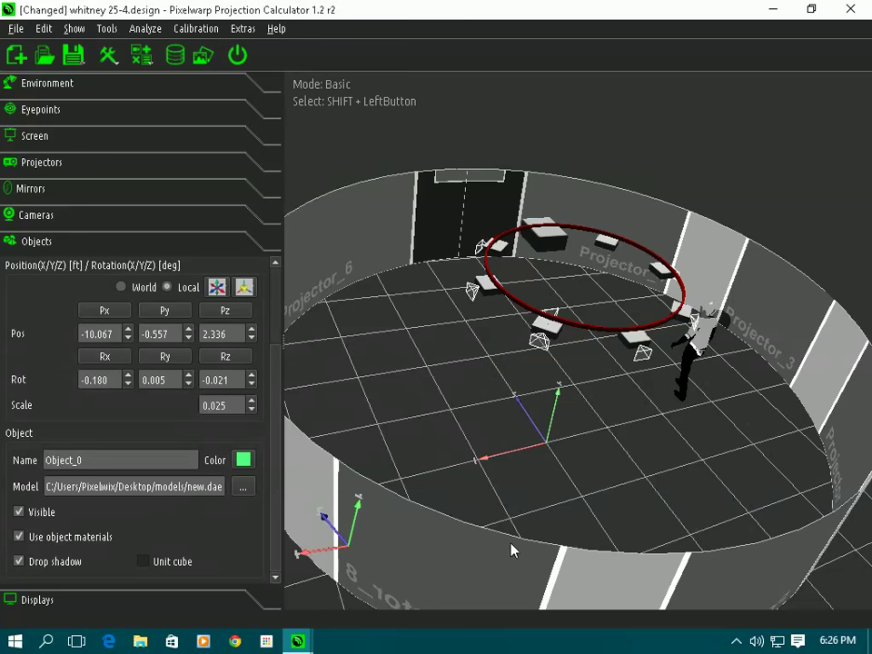
middle_click_drag(539, 552, 465, 519)
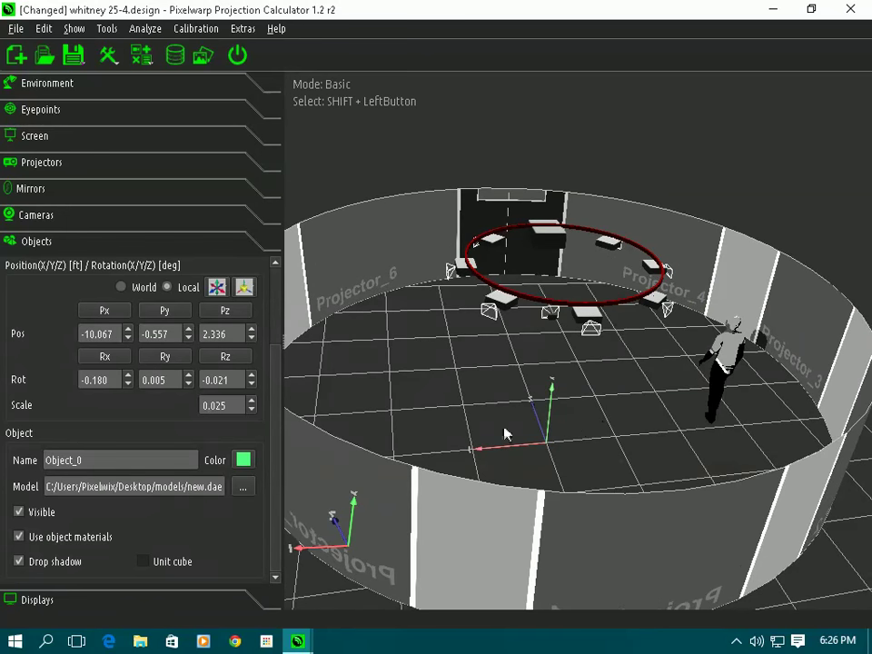
Step: Look through the Mirrors and Eyepoints settings and the available analysis and edit commands
middle_click_drag(550, 363, 452, 380)
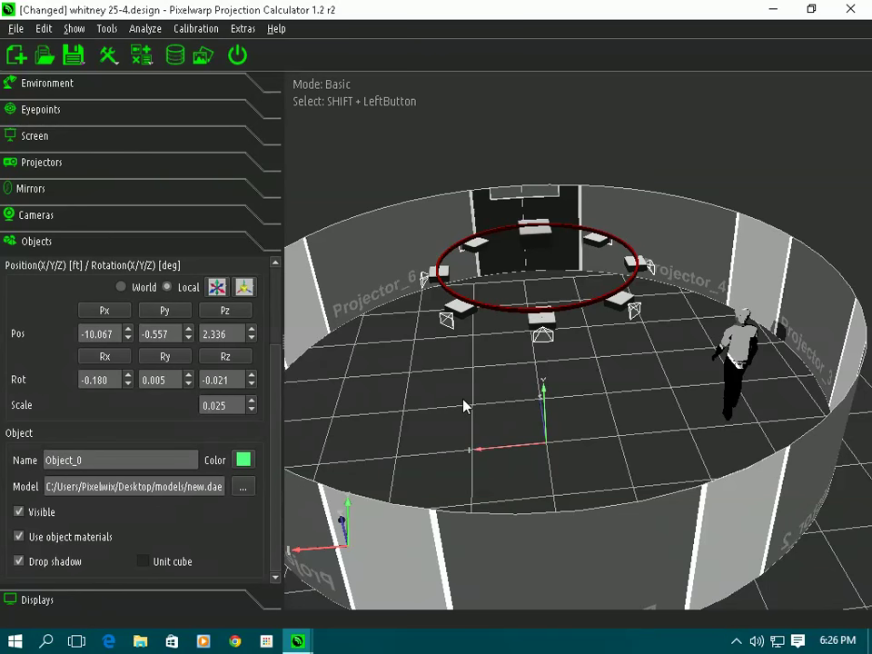
left_click(46, 189)
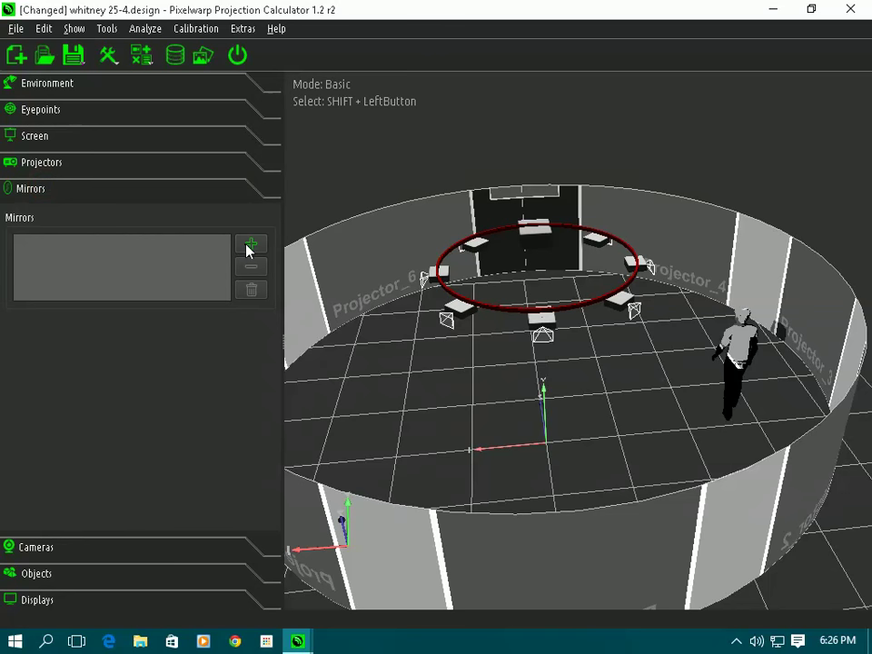
left_click(79, 114)
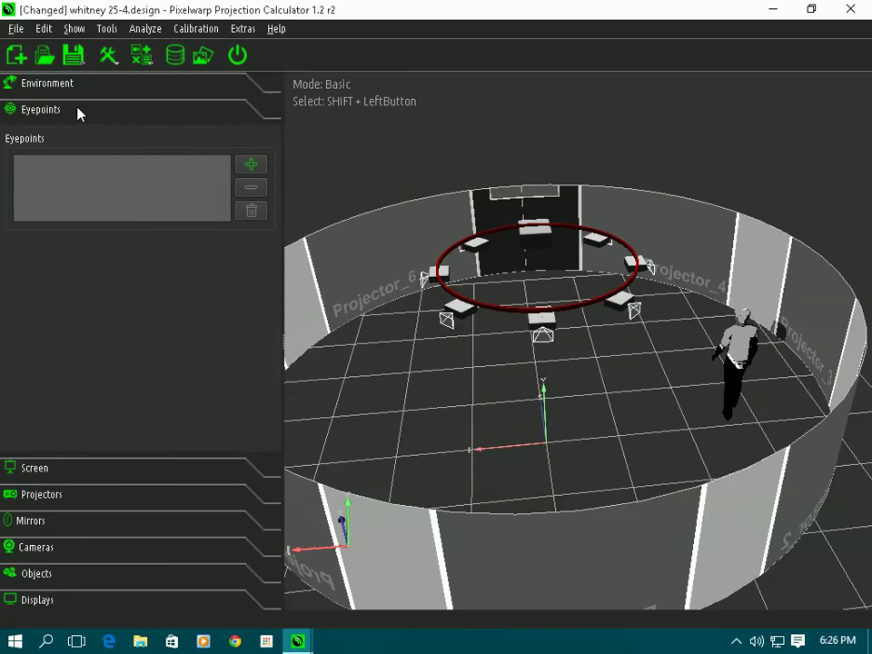
left_click(145, 28)
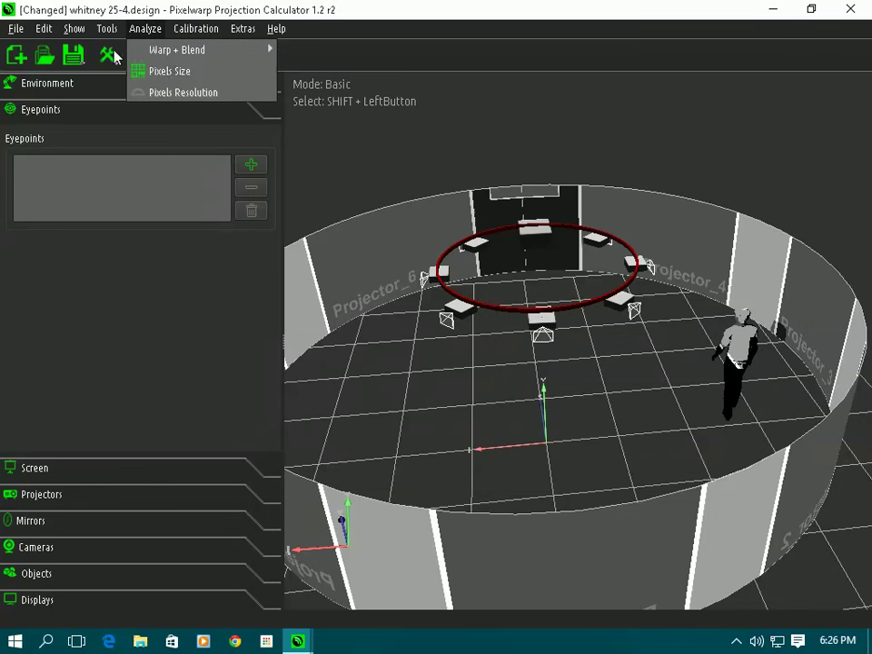
mouse_move(78, 36)
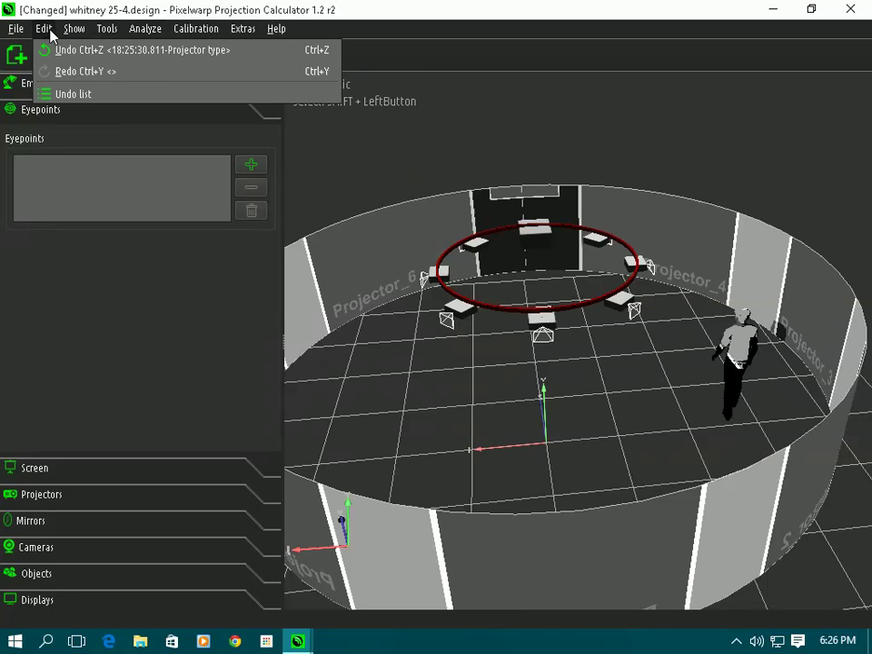
mouse_move(258, 34)
Step: Collapse the settings area so the 3D scene fills the window, and view the projector ring from a raised angle
left_click_drag(547, 349, 542, 304)
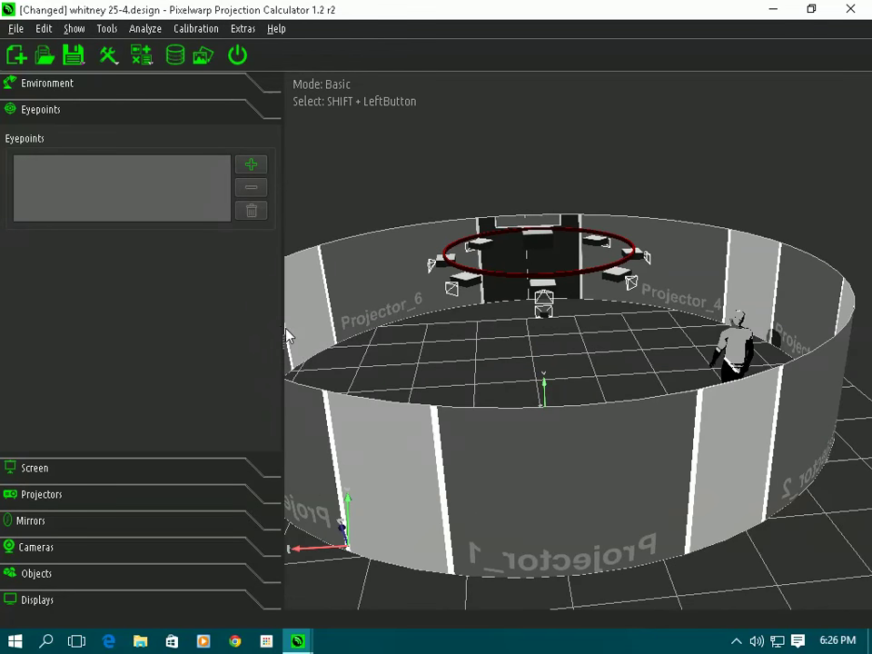
left_click_drag(281, 327, 2, 338)
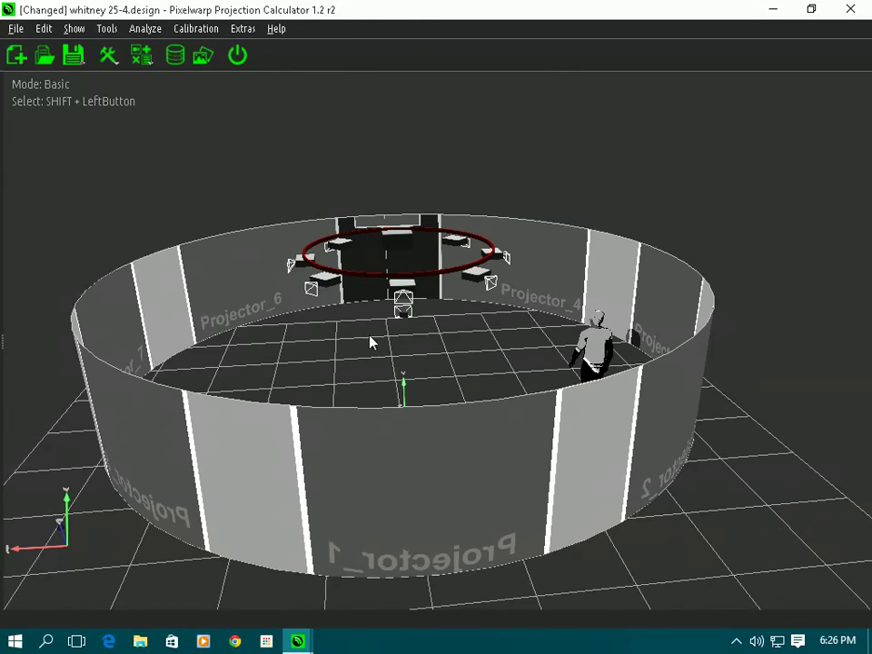
left_click_drag(370, 343, 382, 411)
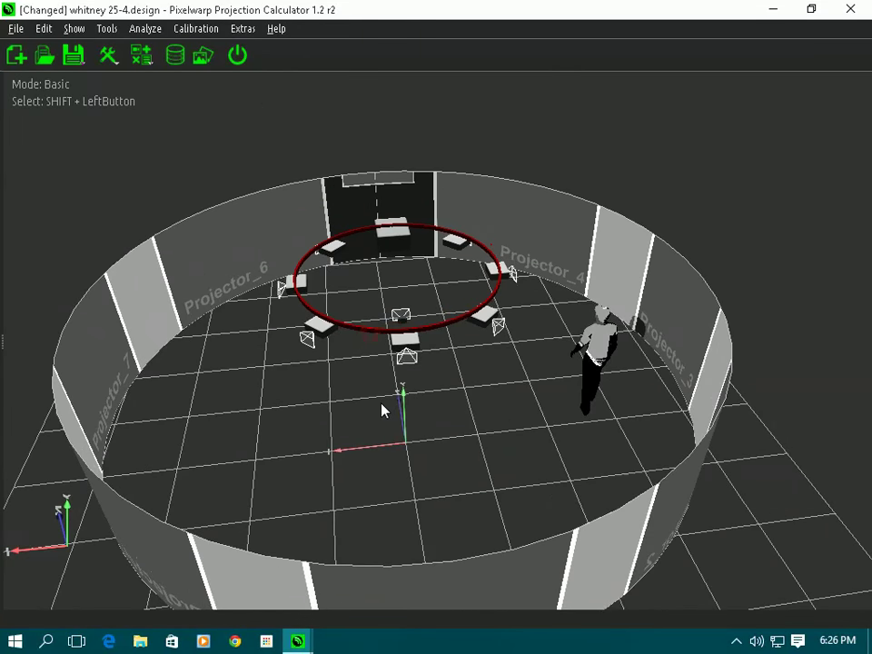
Step: Try to save the current 3D view as a PNG image in the models folder
left_click(243, 28)
left_click(277, 75)
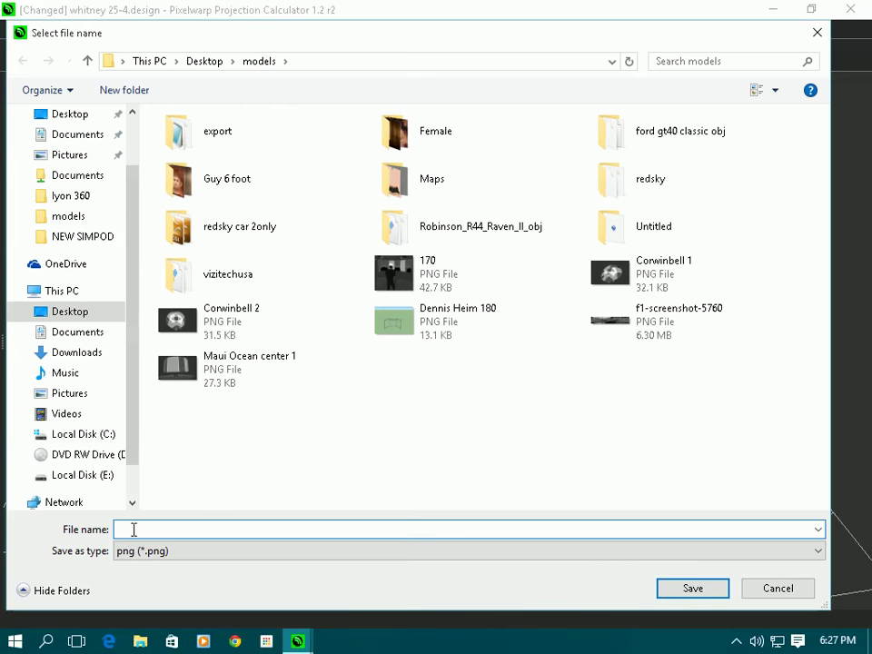
left_click(135, 528)
left_click(787, 593)
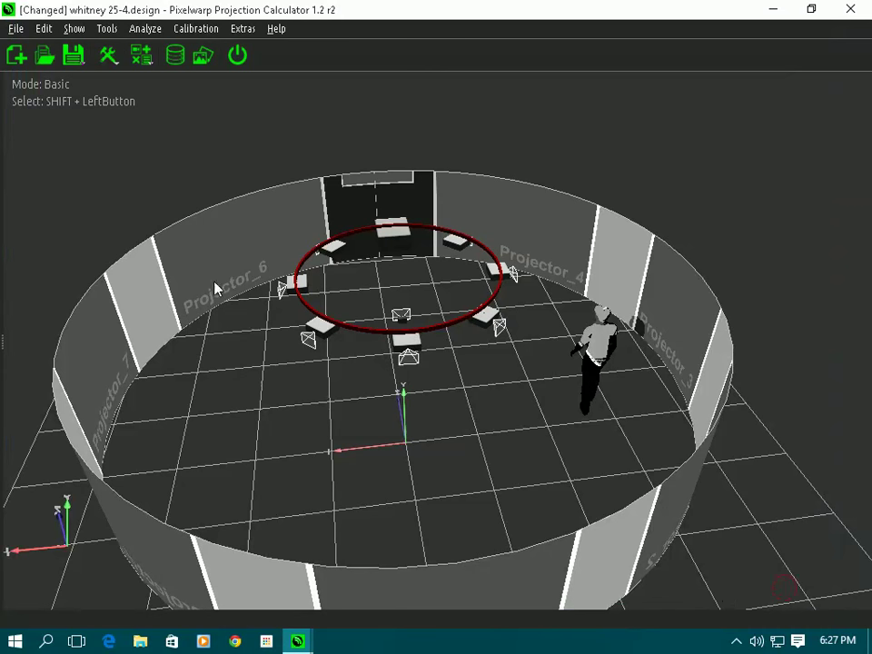
Step: Restore the settings area beside the 3D scene and bring the whole cylindrical screen into view
middle_click_drag(367, 393, 448, 362)
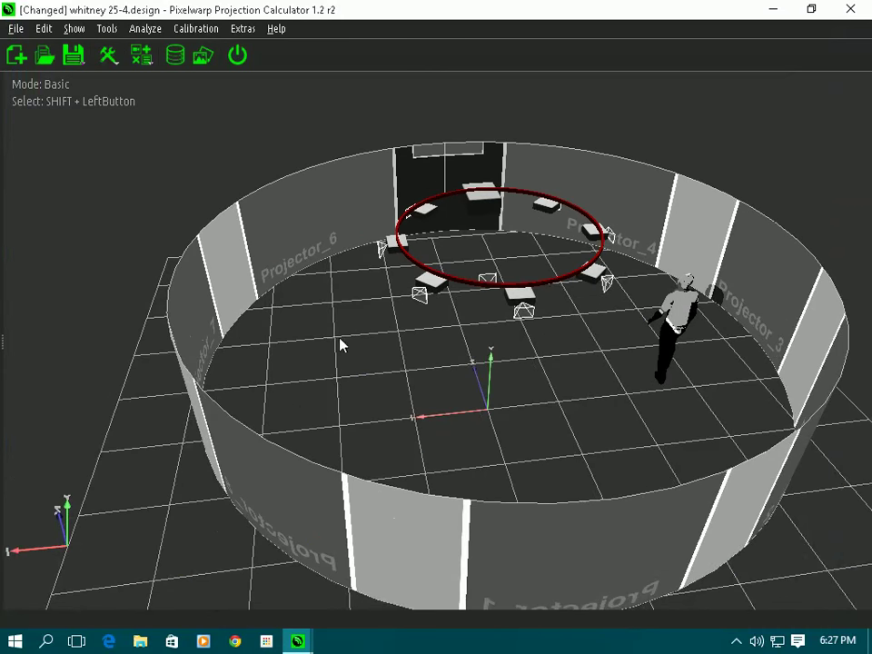
left_click_drag(4, 342, 254, 339)
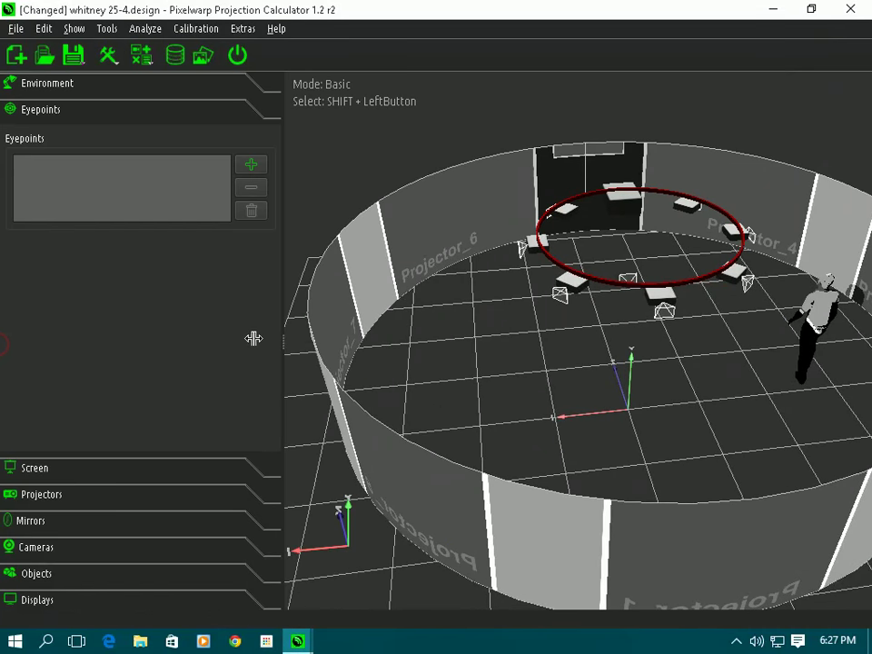
left_click_drag(612, 364, 659, 389)
scroll(577, 367, "down", 3)
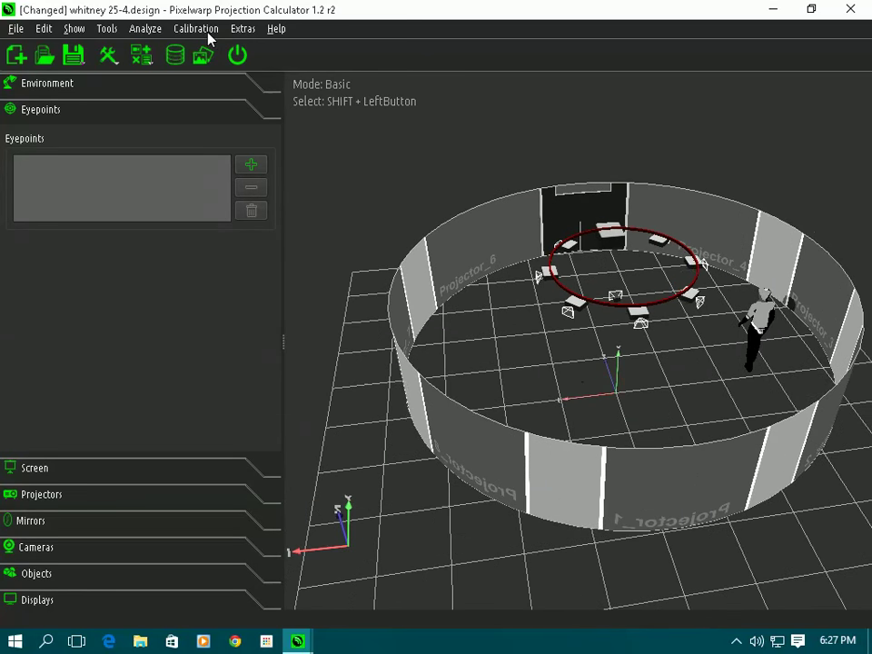
Step: Open the projector models database and start adding a new custom projector
left_click(243, 31)
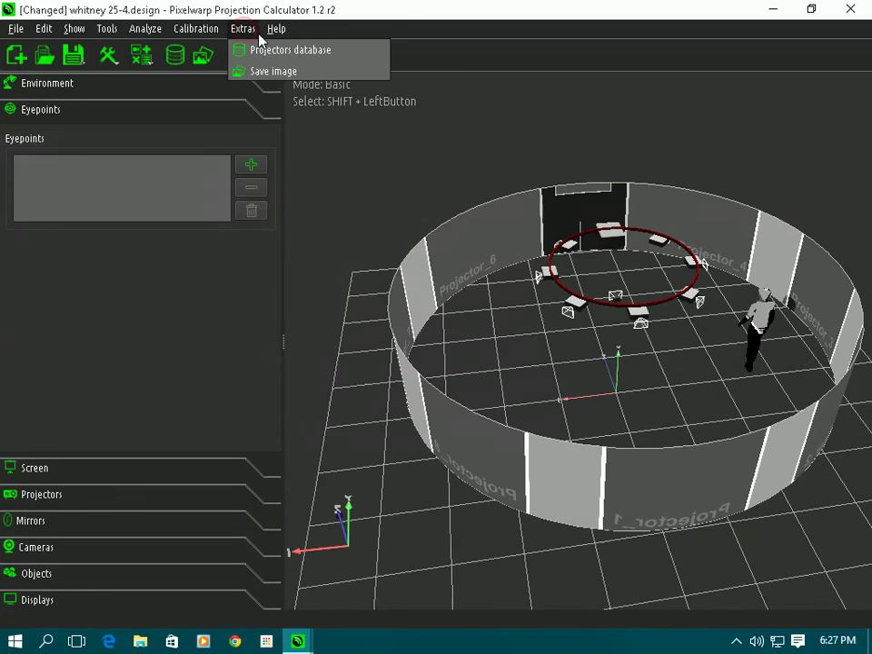
left_click(269, 51)
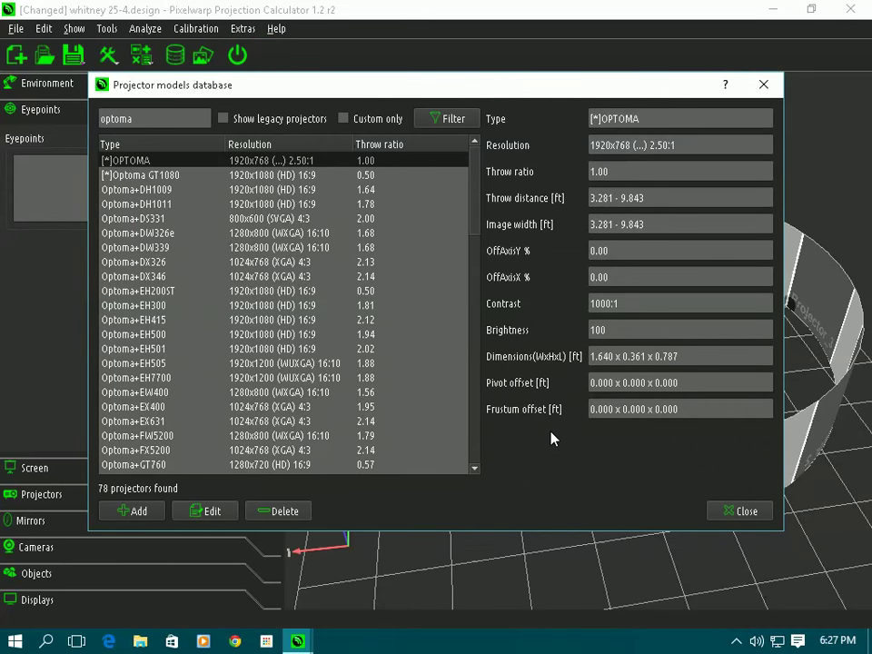
mouse_move(474, 186)
left_mouse_down()
mouse_move(493, 415)
mouse_move(495, 287)
mouse_move(483, 178)
left_mouse_up()
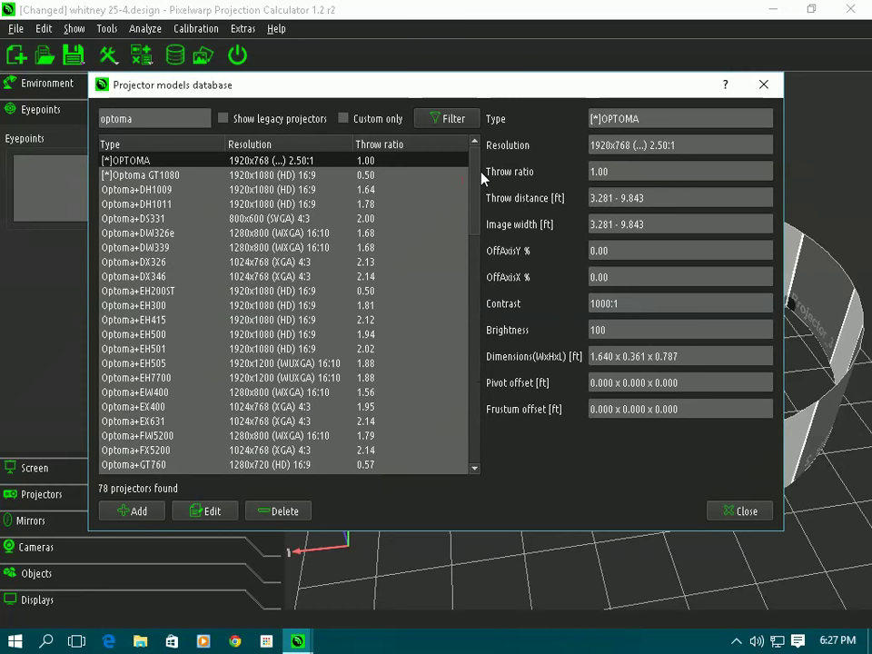
left_click(132, 511)
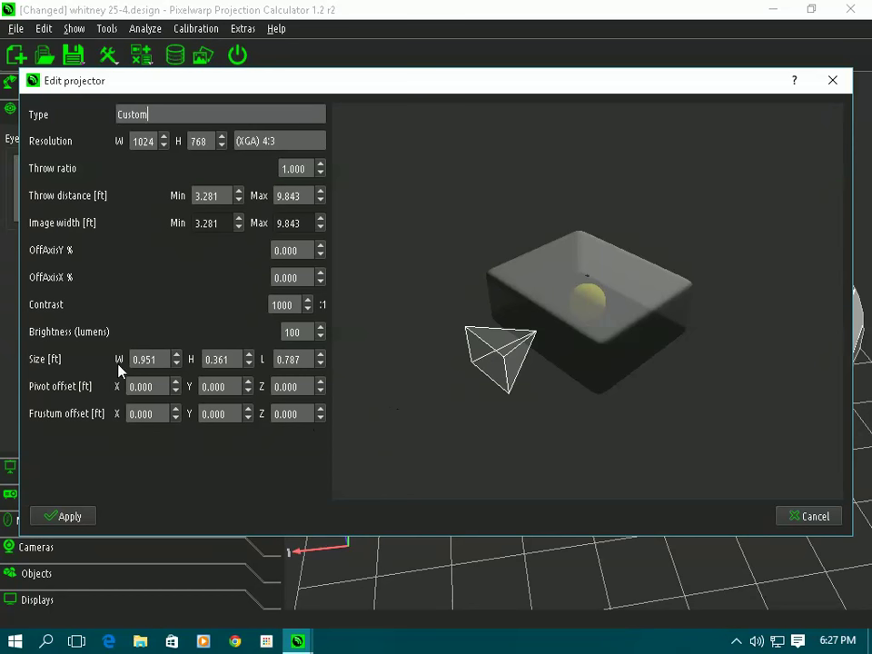
Step: Set the custom projector's width to 1.001 ft and its X pivot offset to 0.040 ft
left_click(177, 355)
left_click(177, 355)
left_click(177, 355)
left_click(177, 355)
left_click(177, 355)
left_click(177, 383)
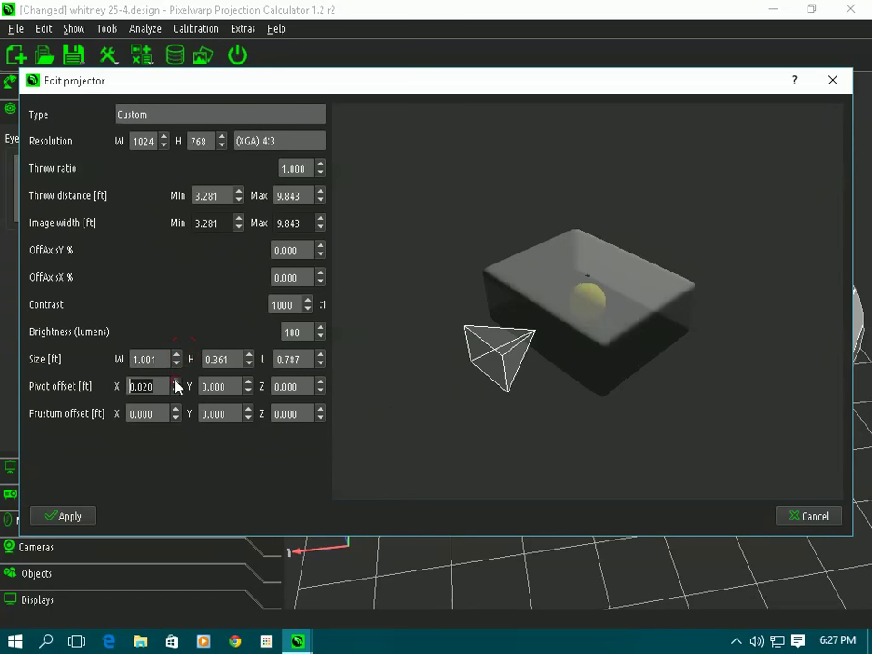
left_click(176, 382)
left_click(176, 383)
left_click(176, 382)
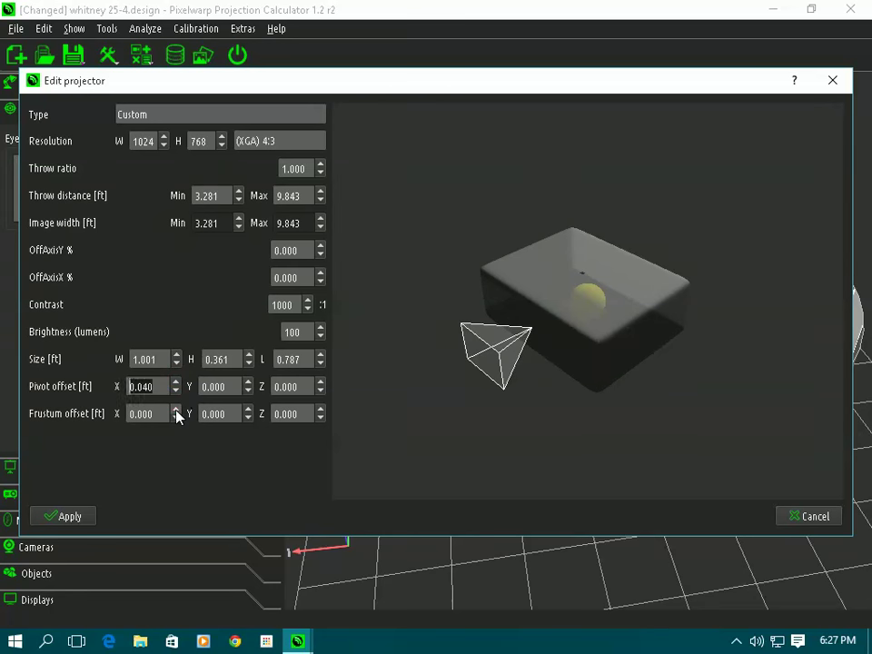
Step: Set the custom projector's X frustum offset to 0.170 ft and check the frustum position in the preview
left_click(177, 410)
left_click(177, 410)
left_click(176, 410)
left_click(177, 410)
left_click(178, 410)
left_click(177, 410)
left_click(177, 410)
left_click(178, 410)
left_click(178, 410)
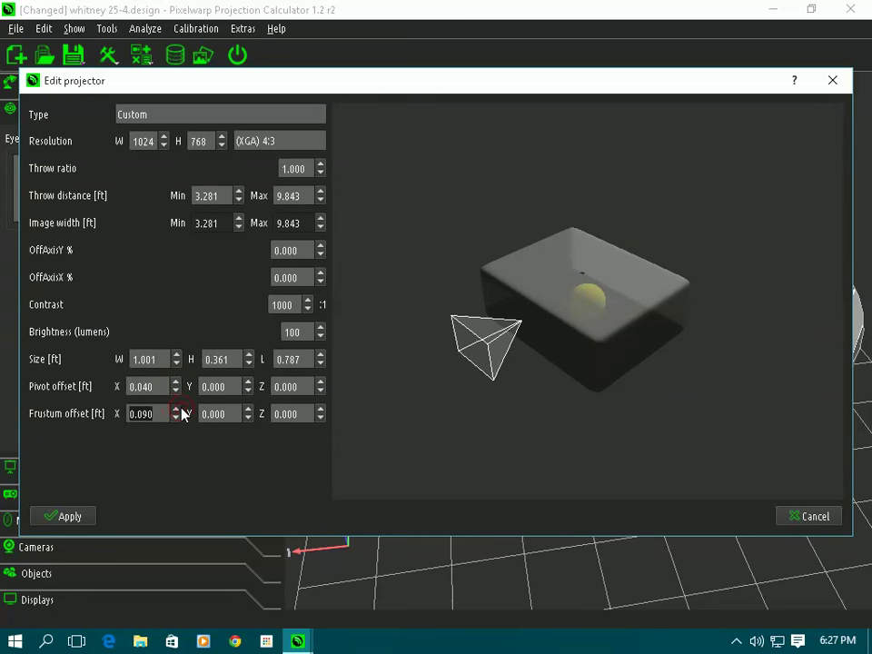
left_click(179, 410)
left_click(180, 410)
left_click_drag(437, 427, 731, 451)
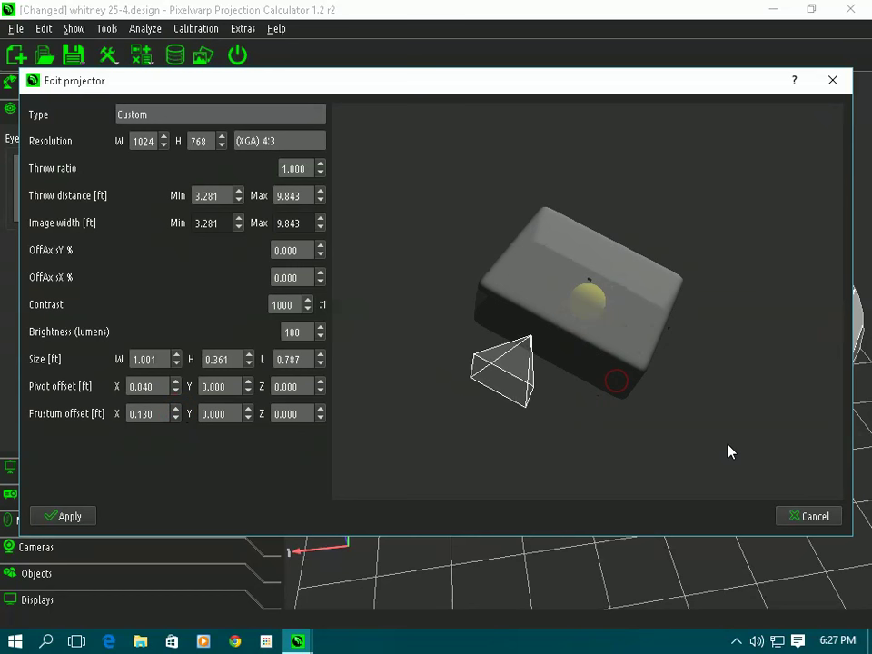
left_click(178, 411)
left_click(177, 410)
left_click(177, 410)
left_click(178, 410)
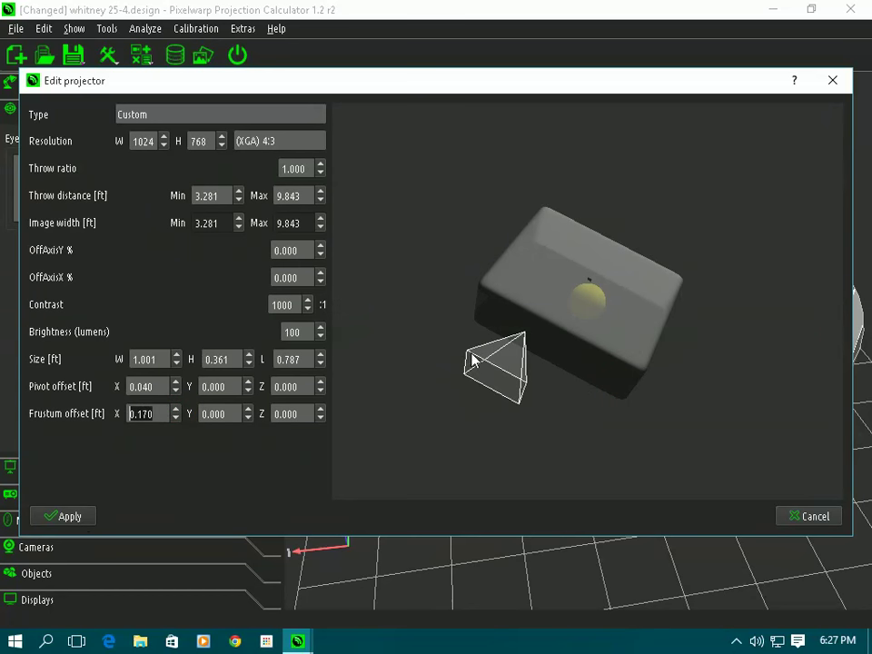
left_click_drag(618, 384, 608, 308)
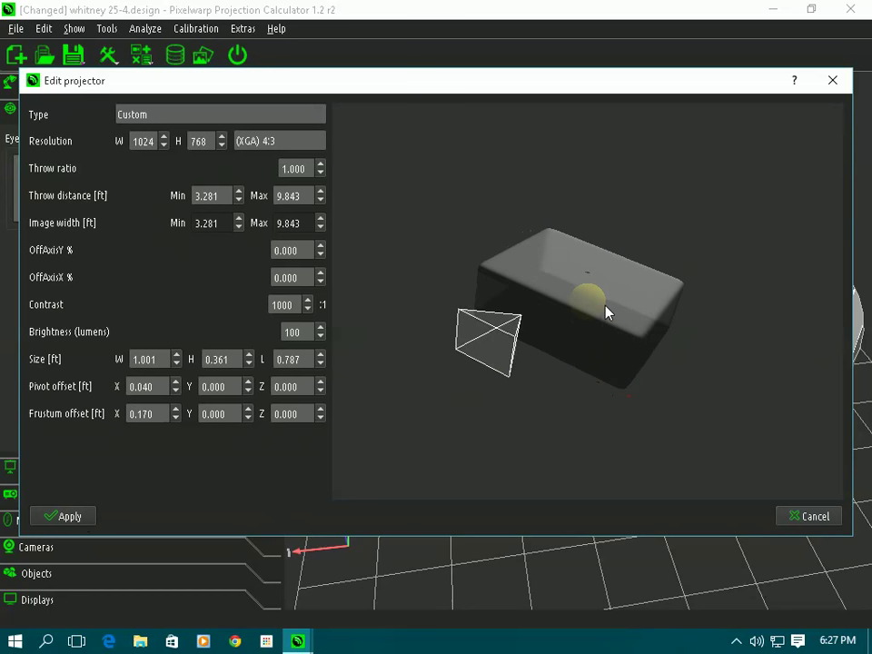